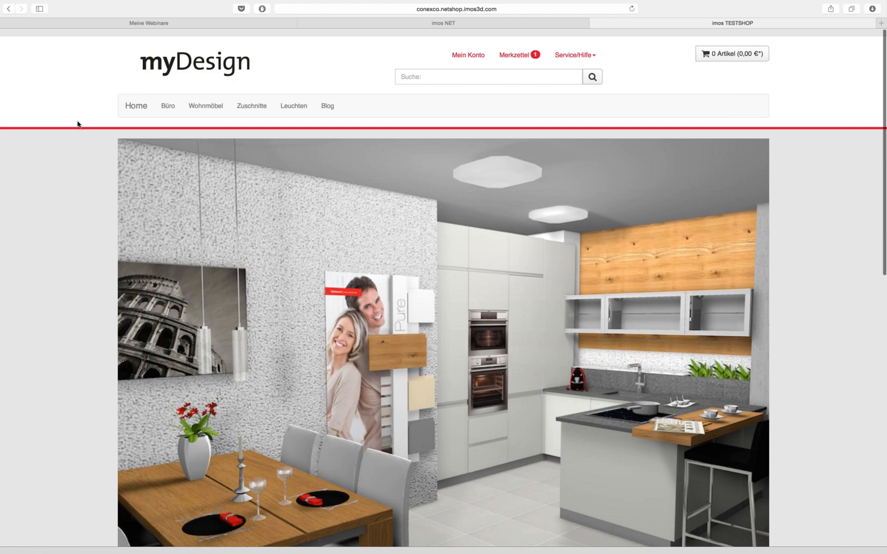
Browse the current shop page, then open the Wohnmöbel category
scroll(85, 124, "down", 1)
scroll(92, 180, "down", 5)
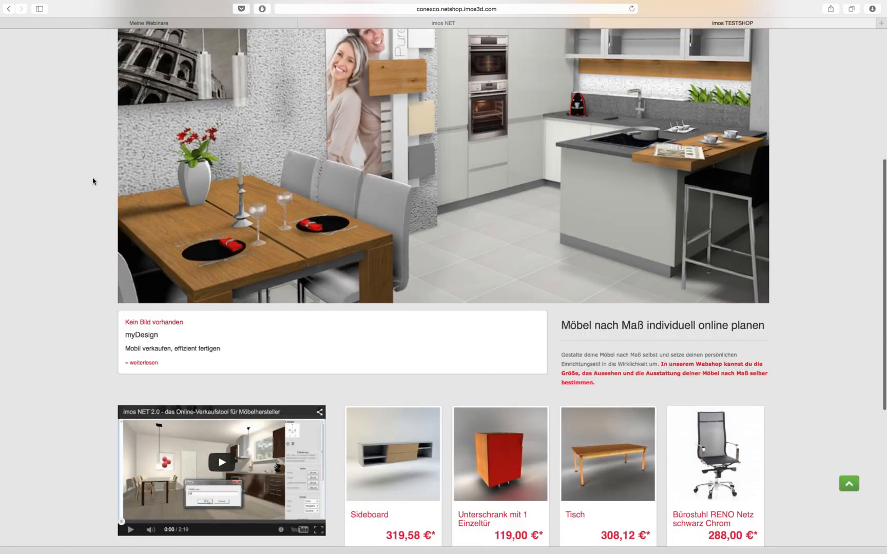
scroll(93, 180, "down", 5)
scroll(93, 180, "up", 3)
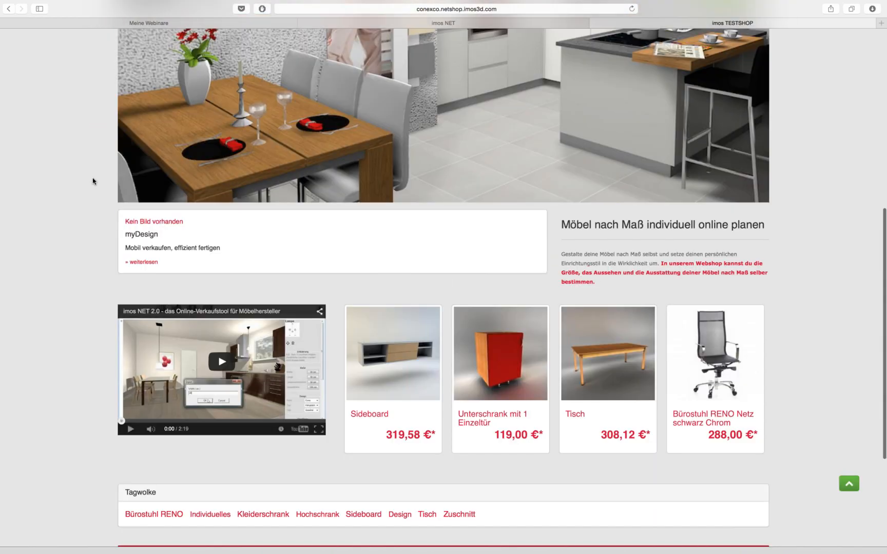
scroll(92, 181, "up", 8)
scroll(93, 181, "down", 8)
scroll(93, 180, "up", 3)
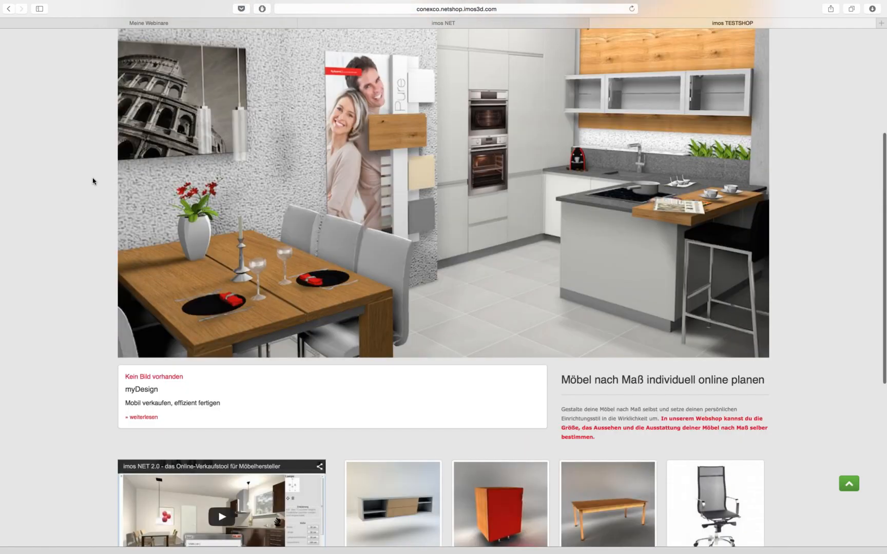
scroll(93, 181, "up", 5)
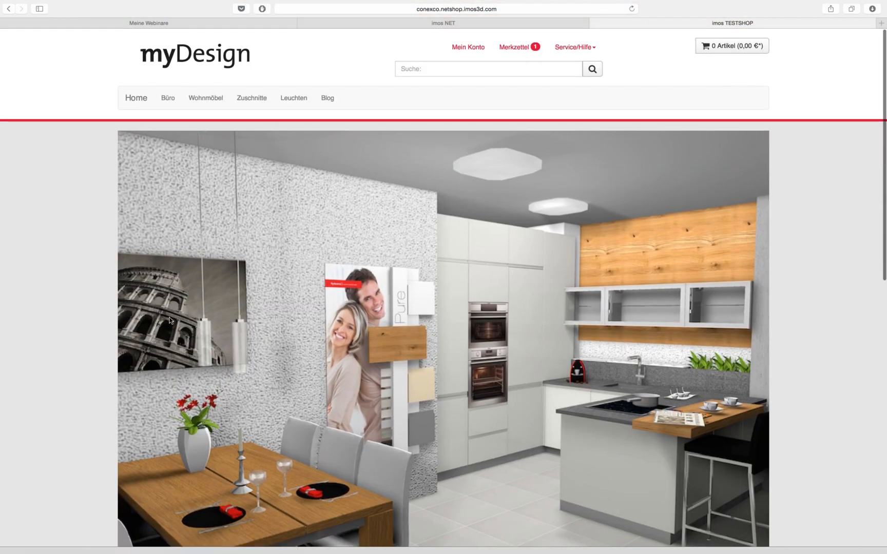
scroll(136, 321, "down", 5)
scroll(136, 321, "up", 2)
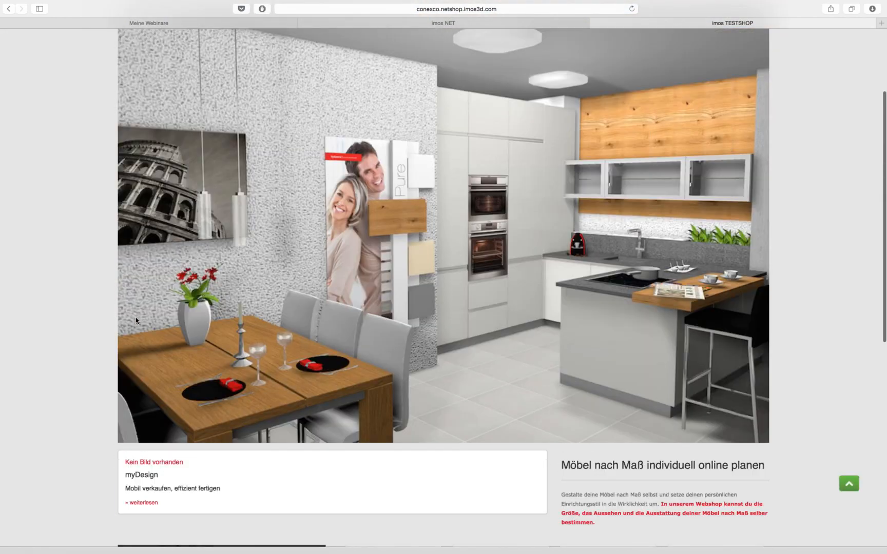
scroll(136, 321, "up", 3)
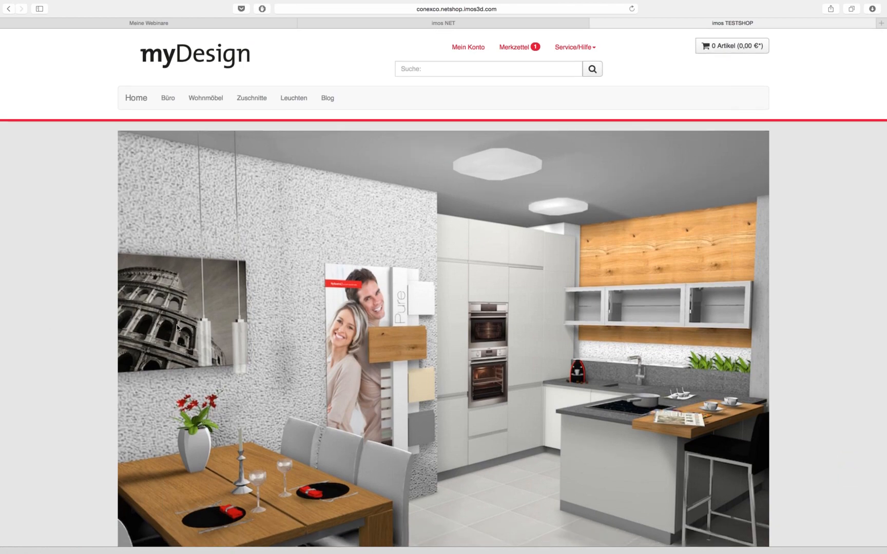
scroll(43, 327, "down", 3)
scroll(44, 327, "down", 5)
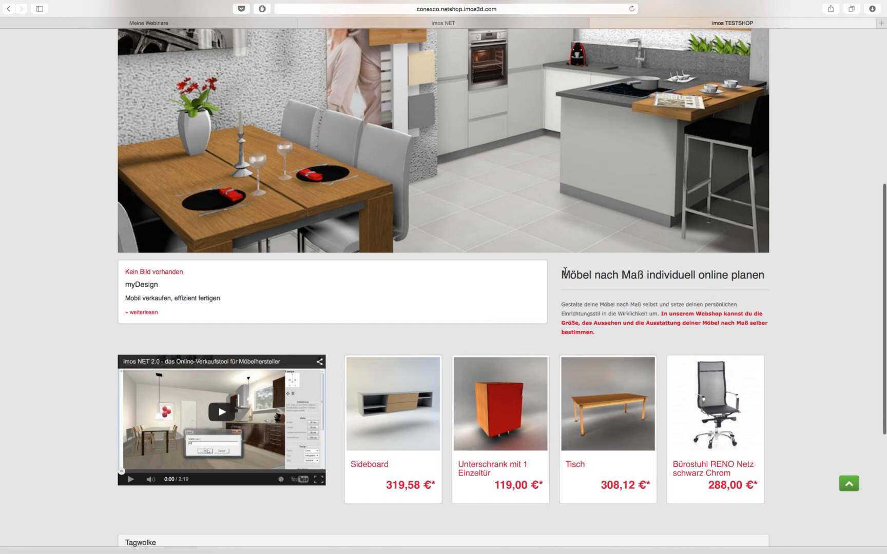
scroll(72, 375, "up", 10)
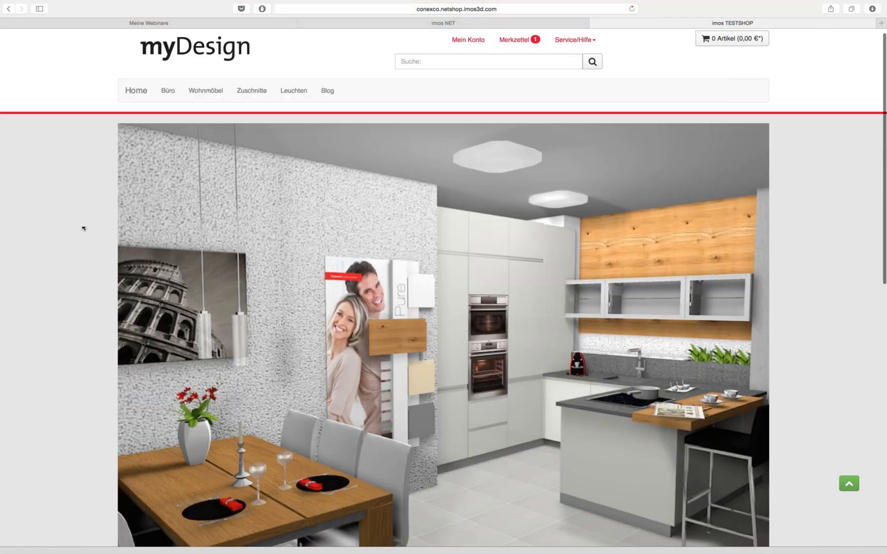
scroll(824, 359, "down", 15)
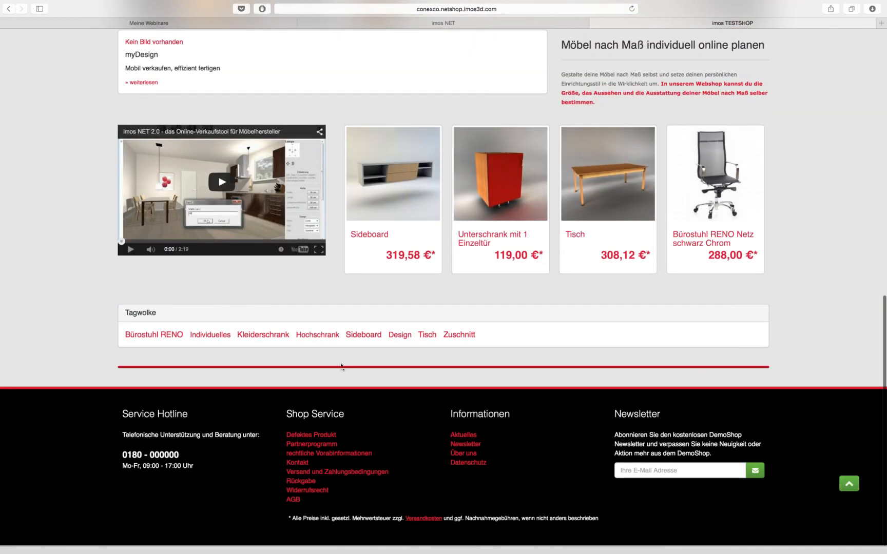
scroll(83, 342, "up", 15)
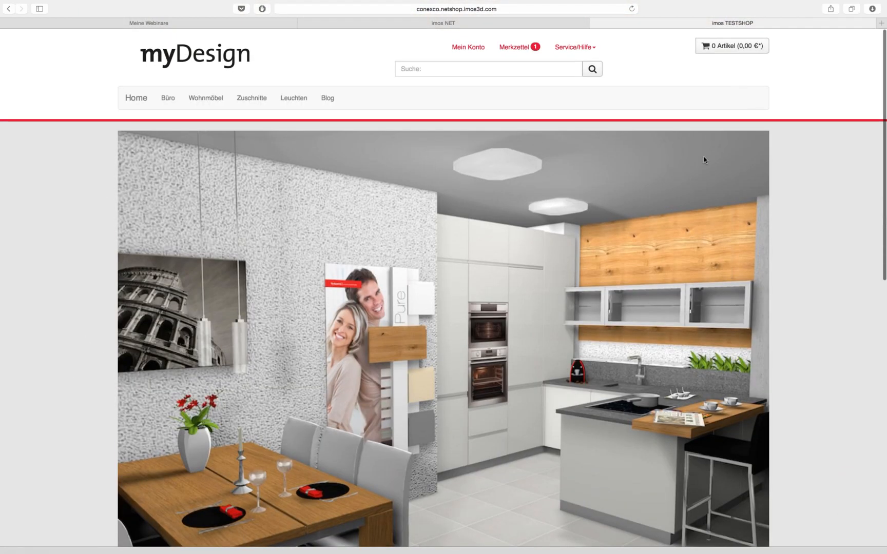
scroll(809, 345, "down", 10)
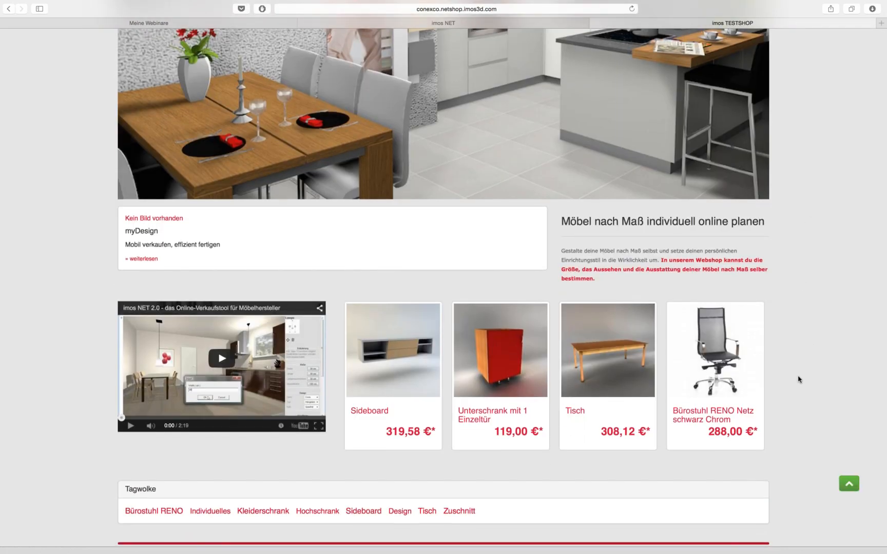
scroll(798, 379, "down", 3)
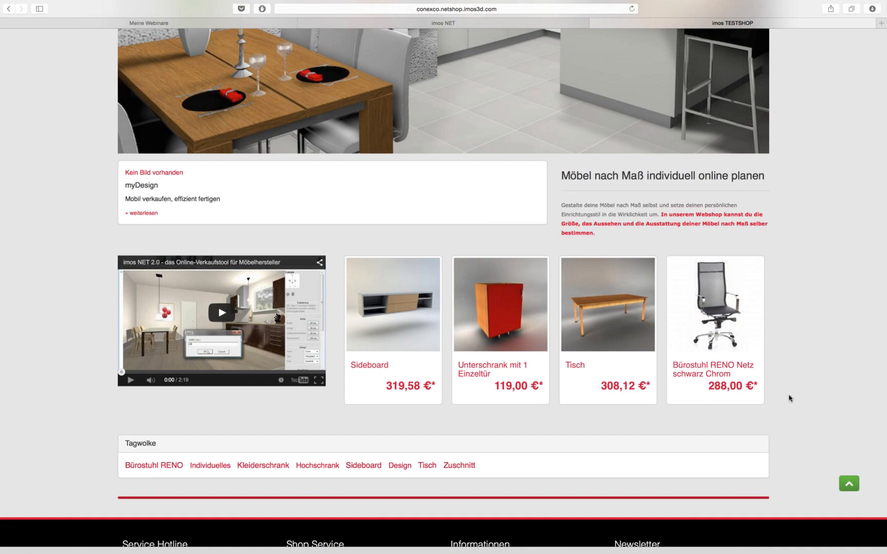
scroll(789, 398, "down", 3)
scroll(789, 398, "up", 15)
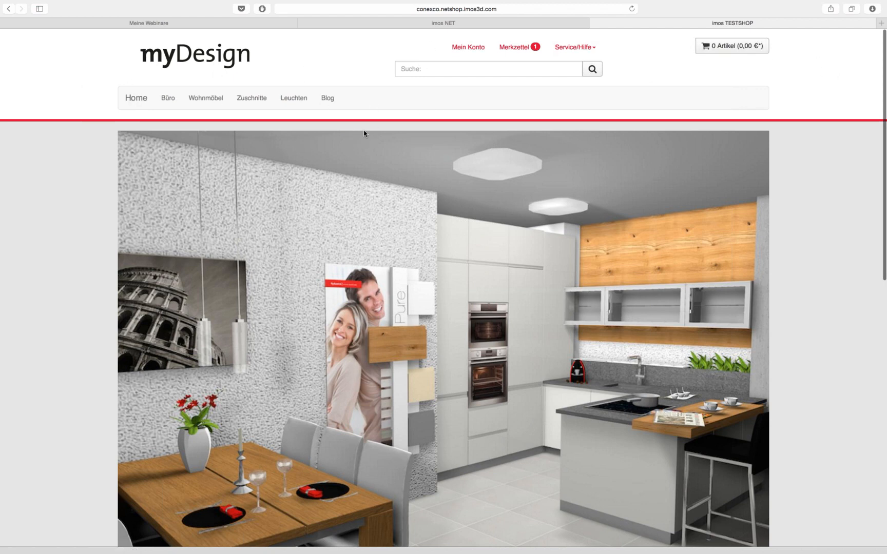
scroll(95, 148, "down", 10)
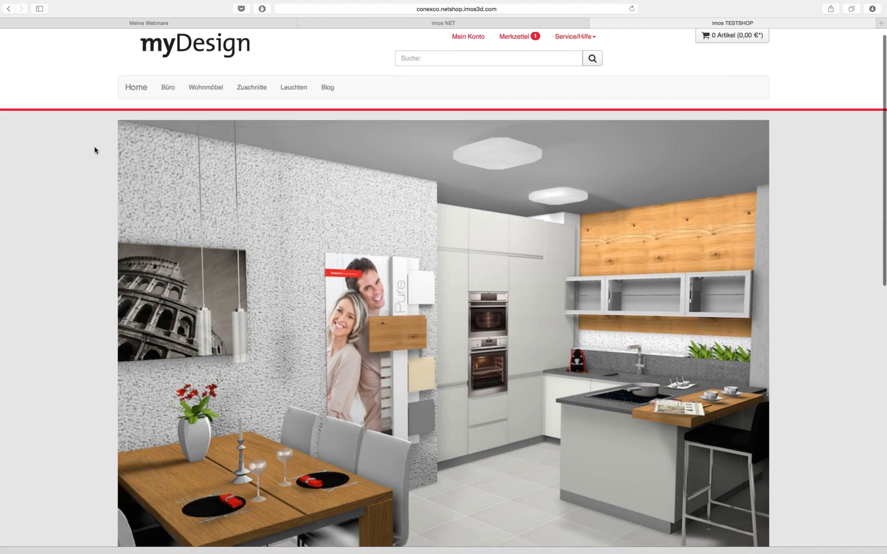
scroll(90, 165, "down", 2)
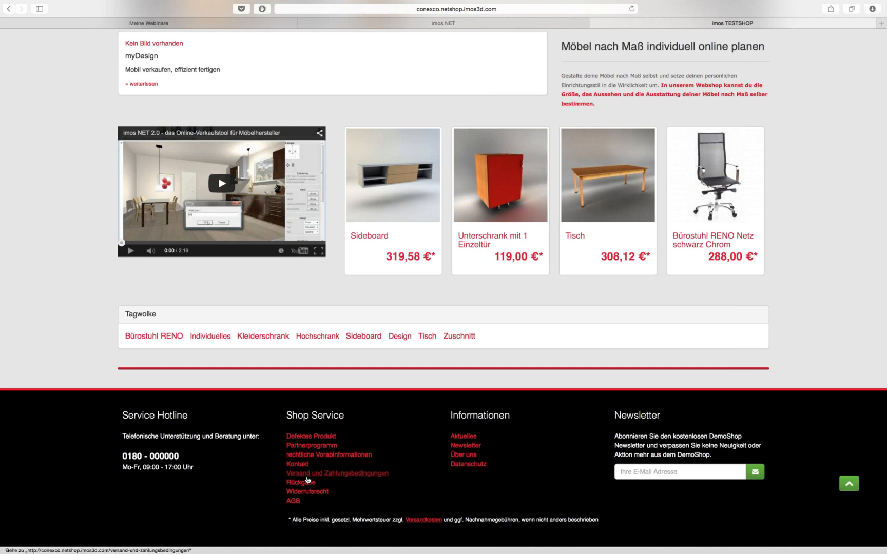
scroll(81, 466, "up", 5)
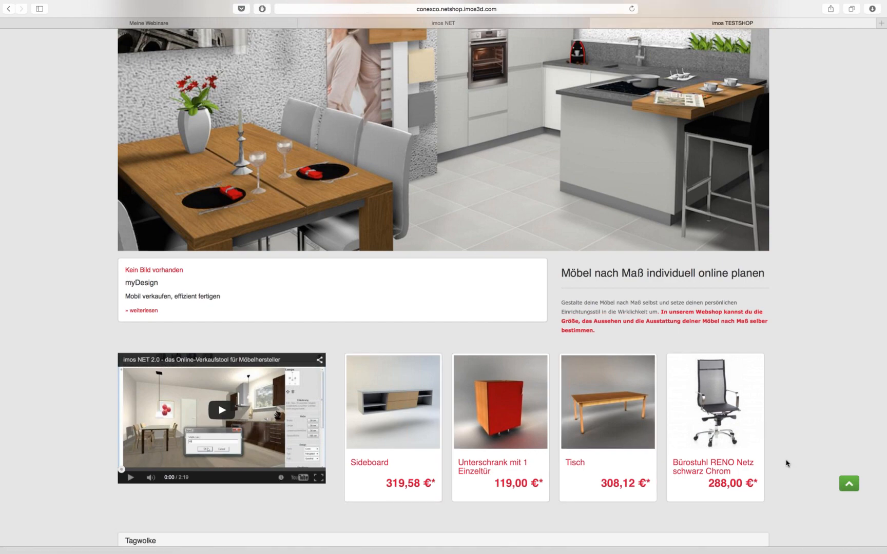
scroll(785, 462, "up", 6)
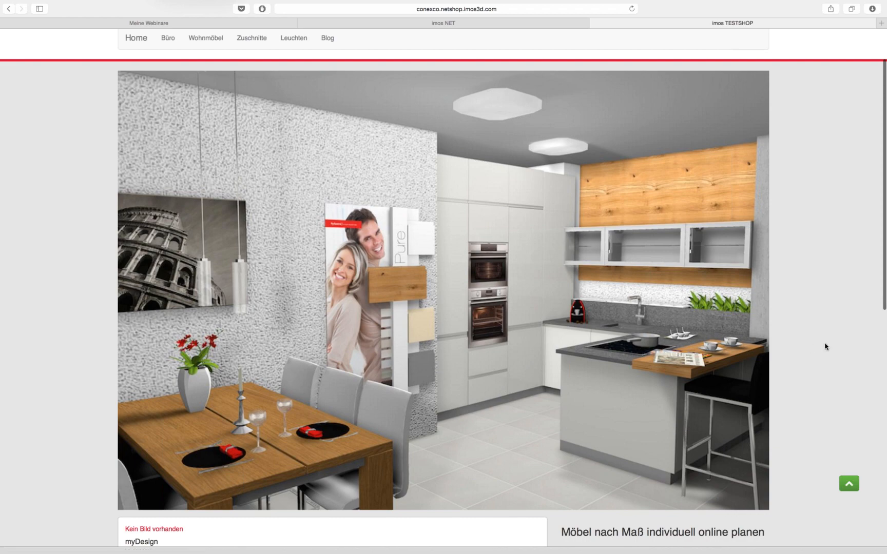
scroll(824, 345, "down", 1)
scroll(821, 343, "up", 3)
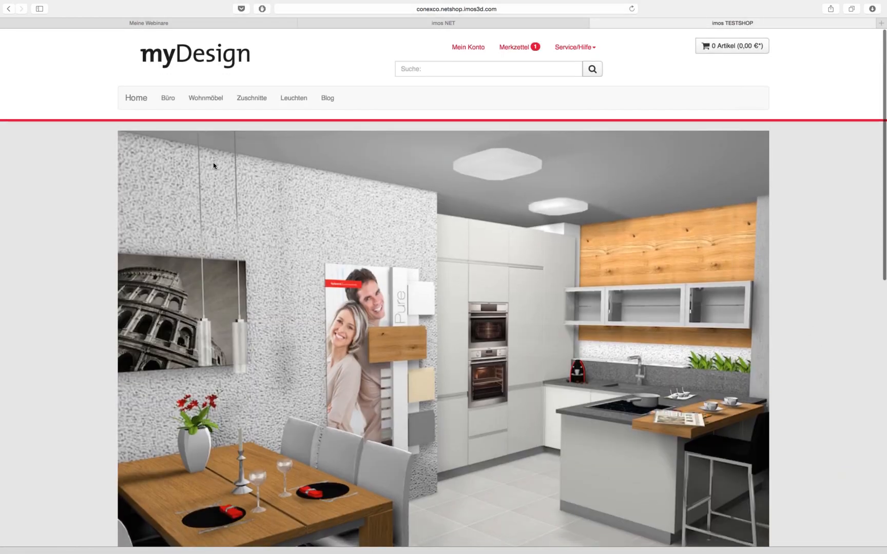
left_click(202, 101)
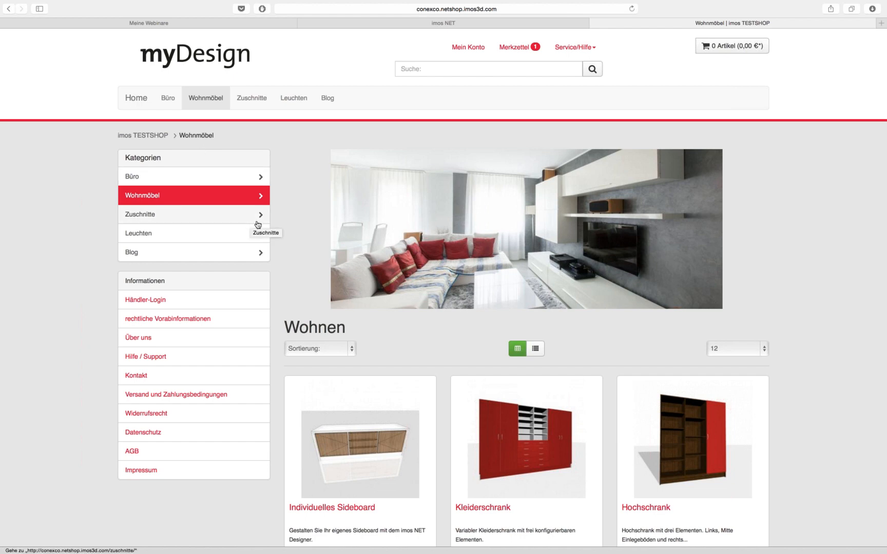
Look through the Wohnmöbel products, then switch to the Büro category
scroll(88, 276, "down", 3)
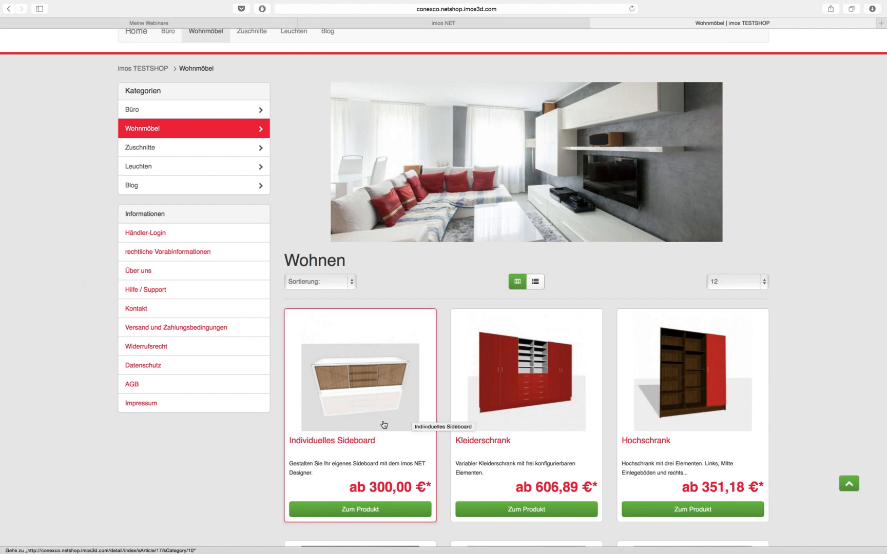
scroll(325, 429, "up", 3)
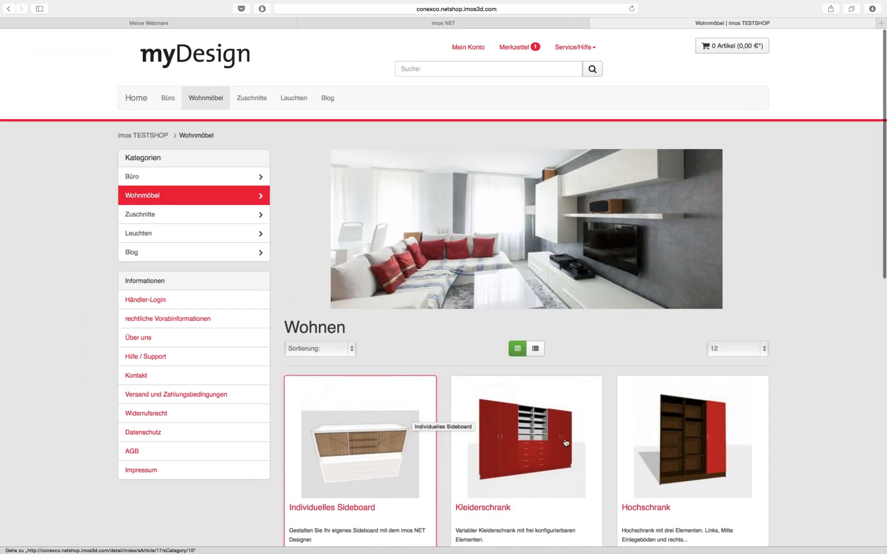
scroll(797, 433, "down", 2)
scroll(797, 433, "up", 2)
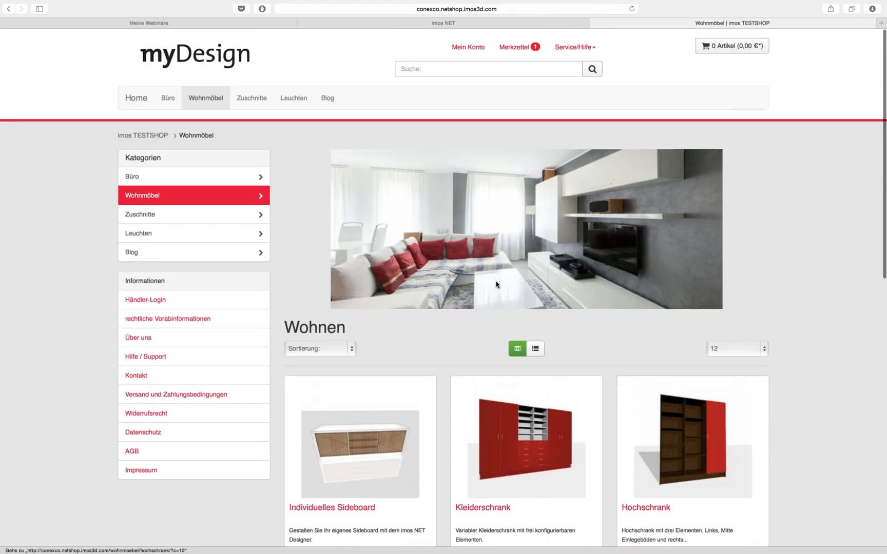
left_click(169, 99)
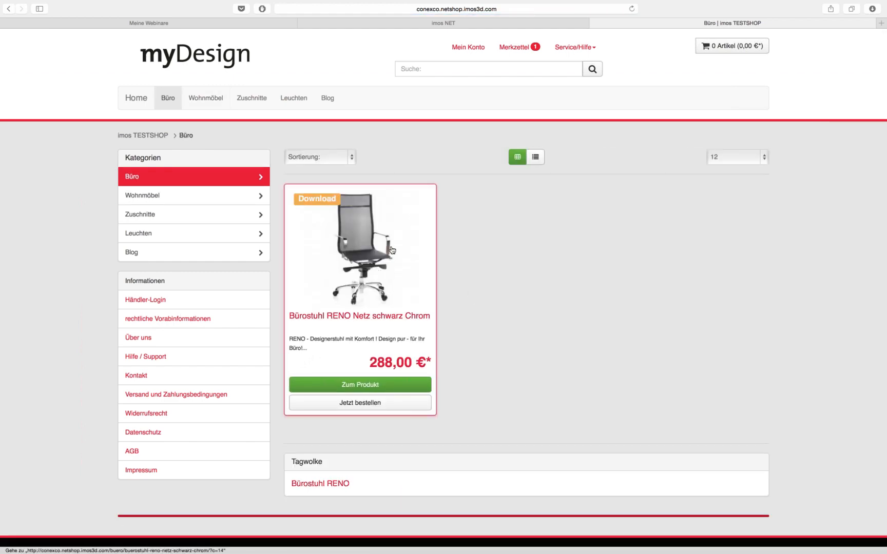
Open the Bürostuhl RENO Netz schwarz Chrom page and add 1 chair to the cart
left_click(371, 266)
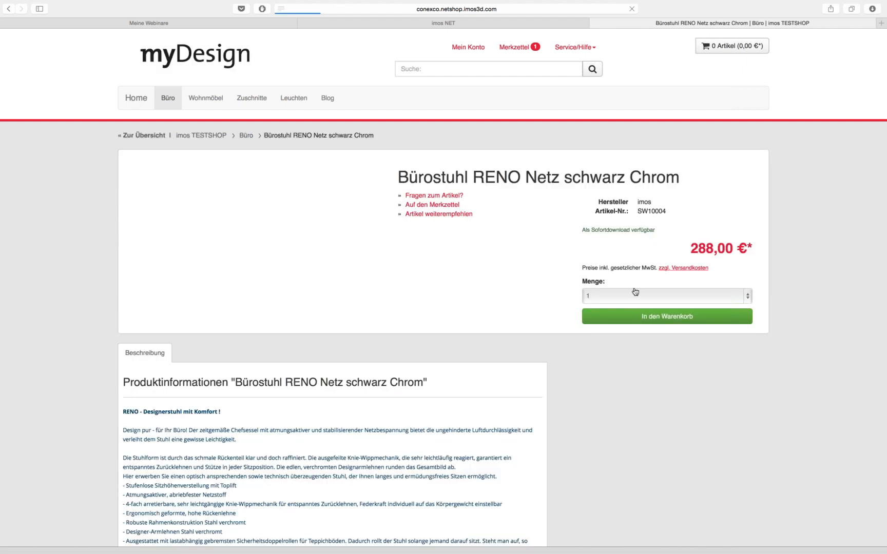
scroll(277, 341, "down", 5)
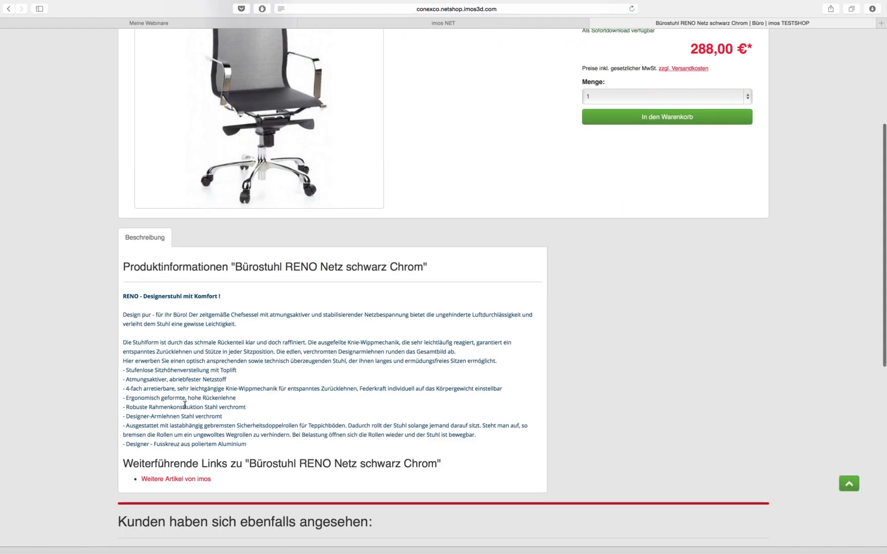
scroll(278, 350, "up", 5)
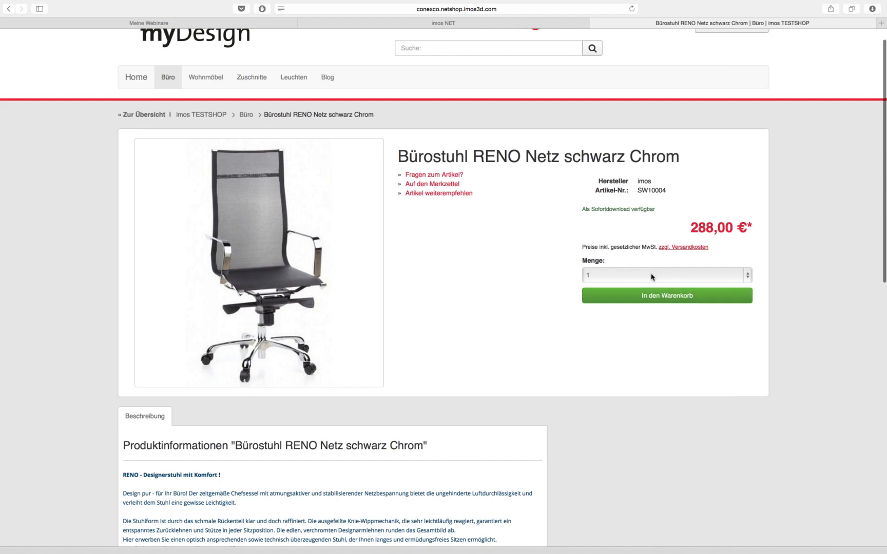
left_click(652, 276)
left_click(650, 276)
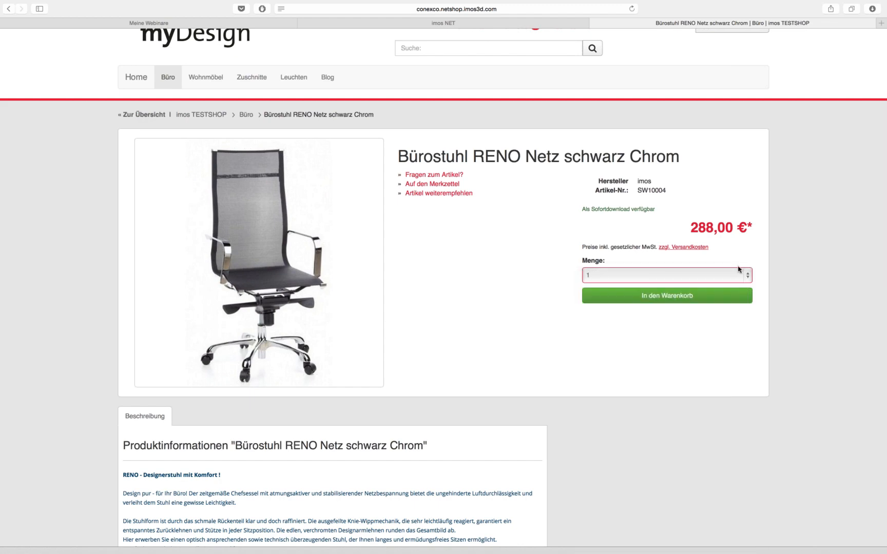
left_click(669, 296)
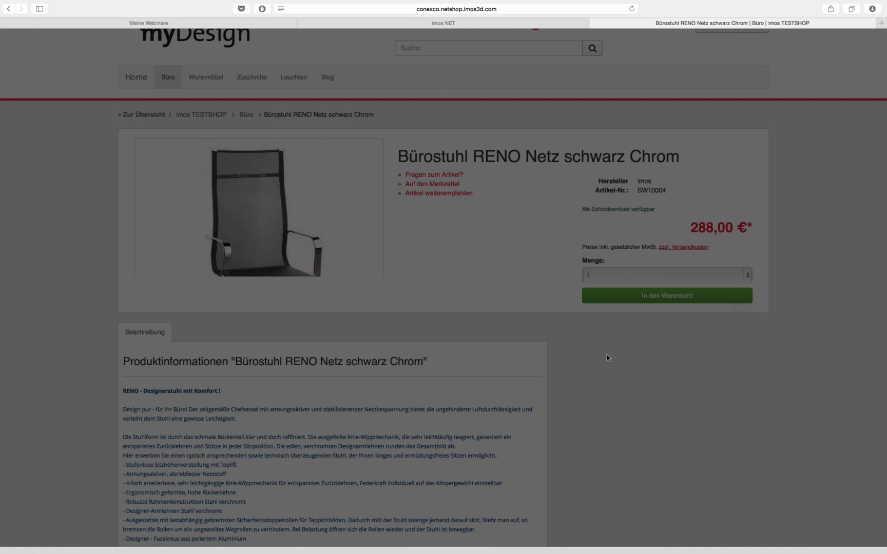
scroll(669, 344, "up", 2)
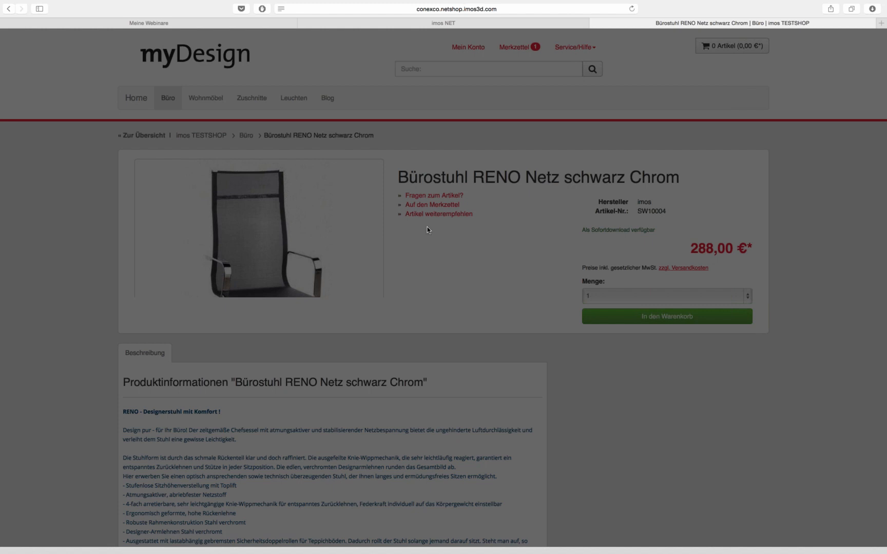
scroll(365, 253, "left", 2)
scroll(635, 249, "left", 2)
Switch from the desktop back to the full-screen shop showing the chair's cart confirmation
key("ctrl+Left")
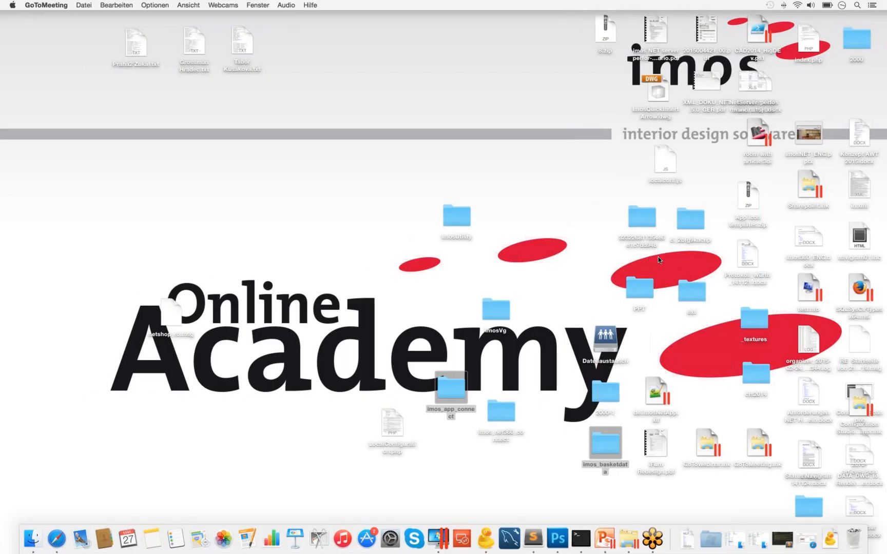
key("ctrl+Right")
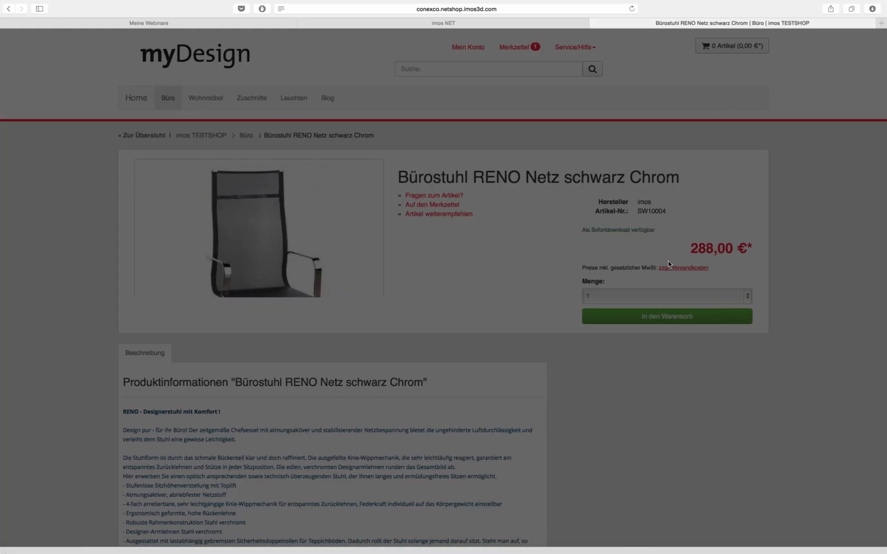
key("ctrl+Left")
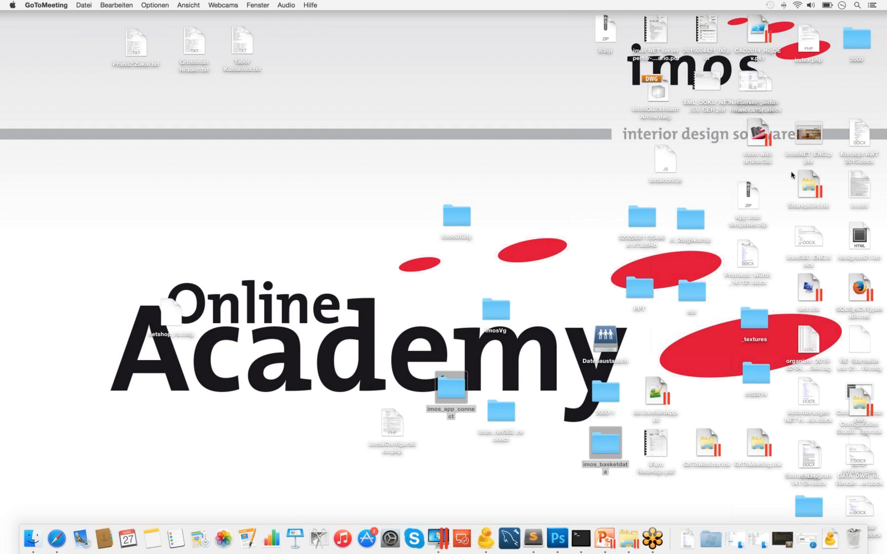
key("ctrl+Right")
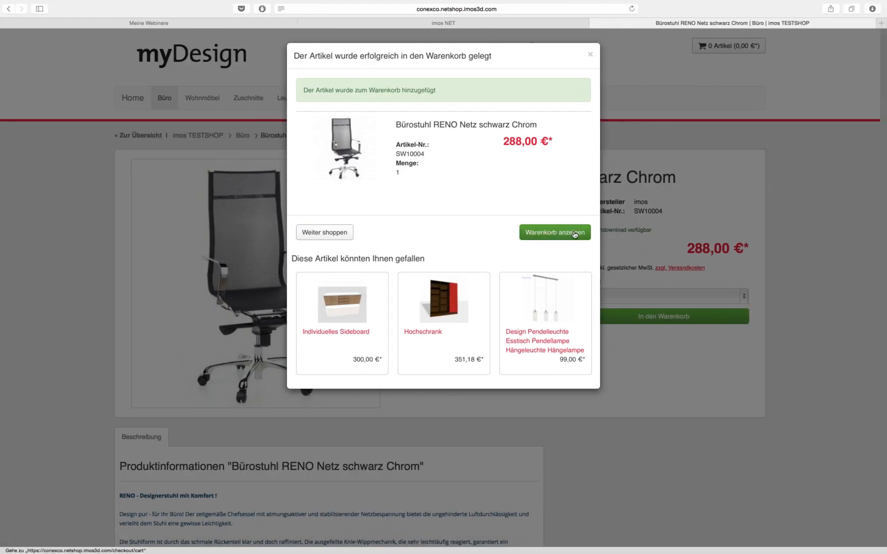
Close the cart confirmation and go to the Wohnmöbel category
left_click(590, 56)
left_click(131, 107)
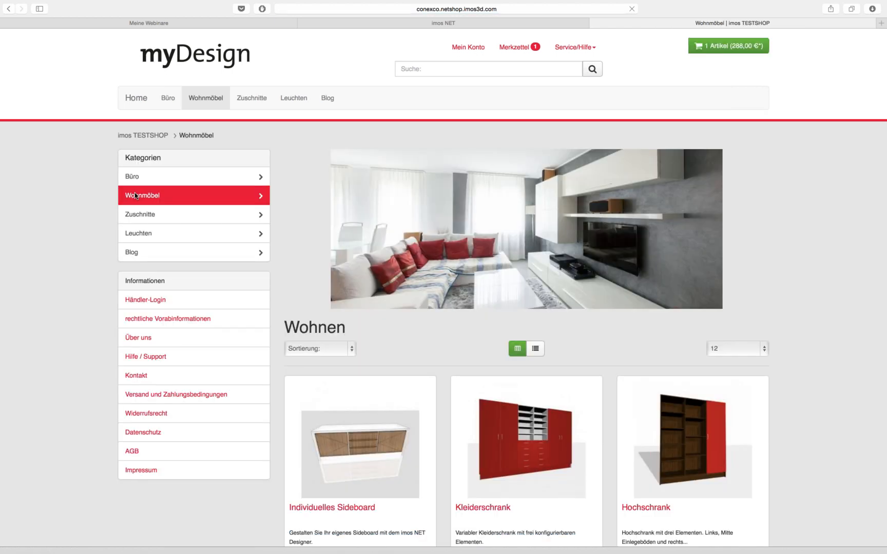
scroll(95, 210, "down", 3)
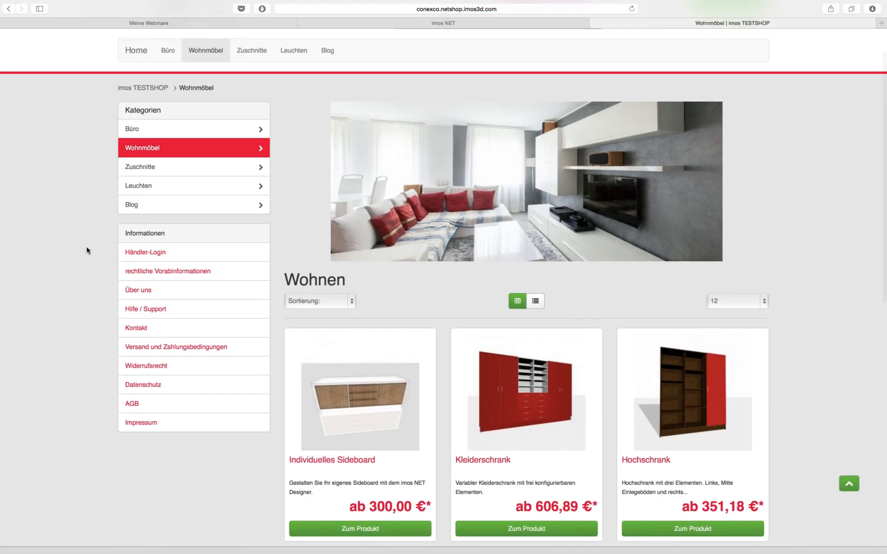
scroll(716, 449, "down", 2)
scroll(751, 334, "down", 4)
scroll(751, 334, "down", 4)
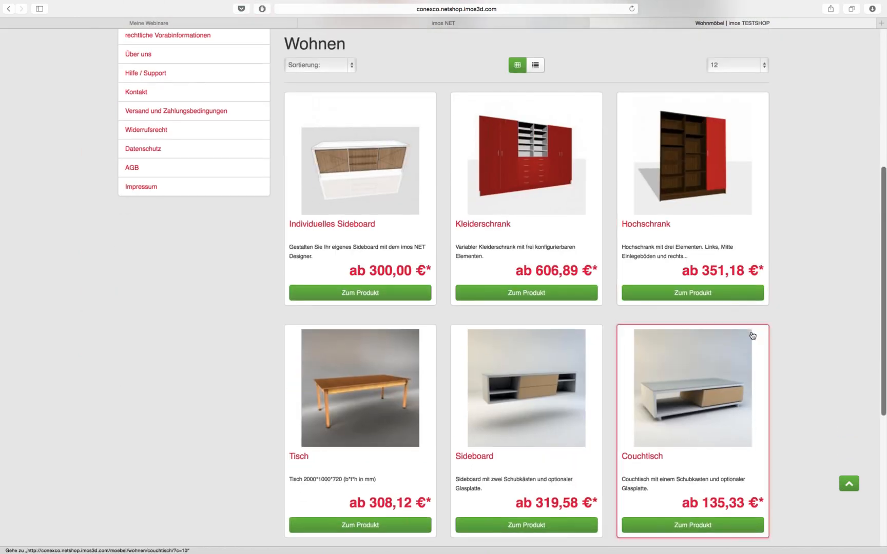
scroll(744, 329, "up", 3)
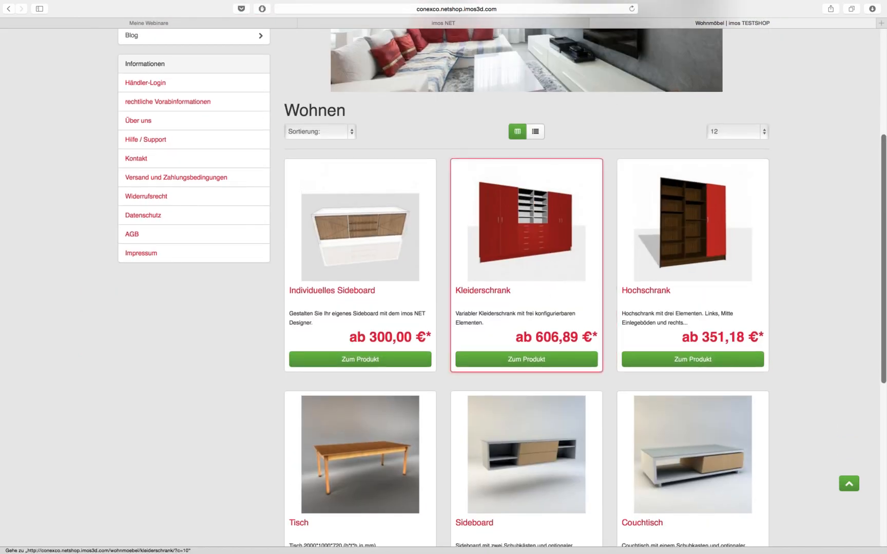
scroll(550, 318, "down", 3)
left_click(549, 381)
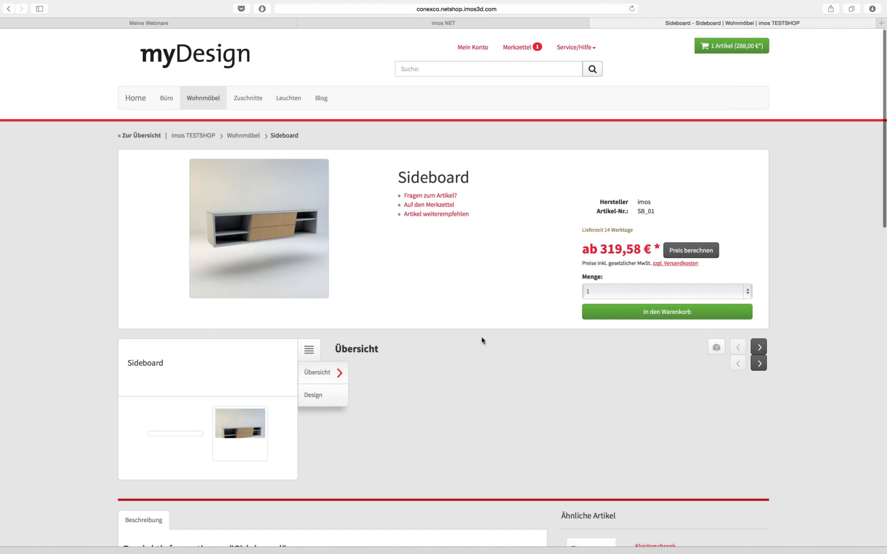
left_click(206, 101)
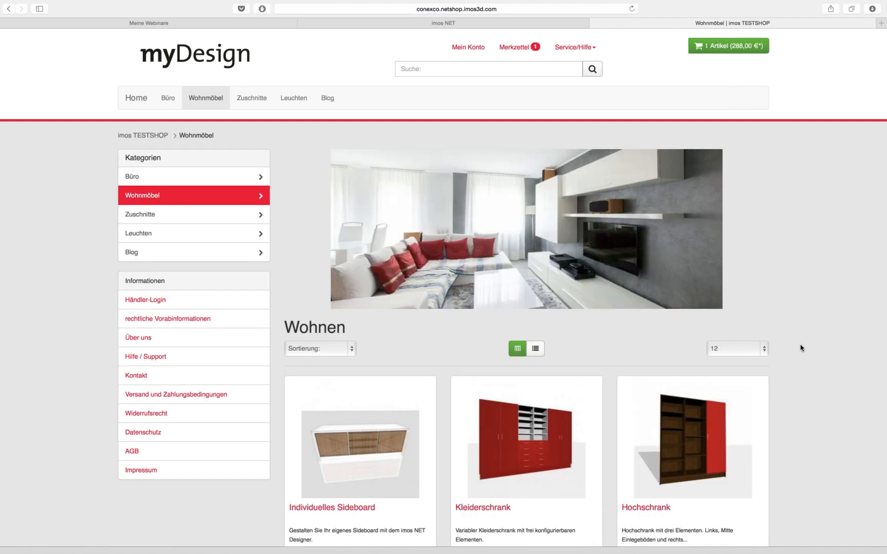
scroll(802, 349, "down", 2)
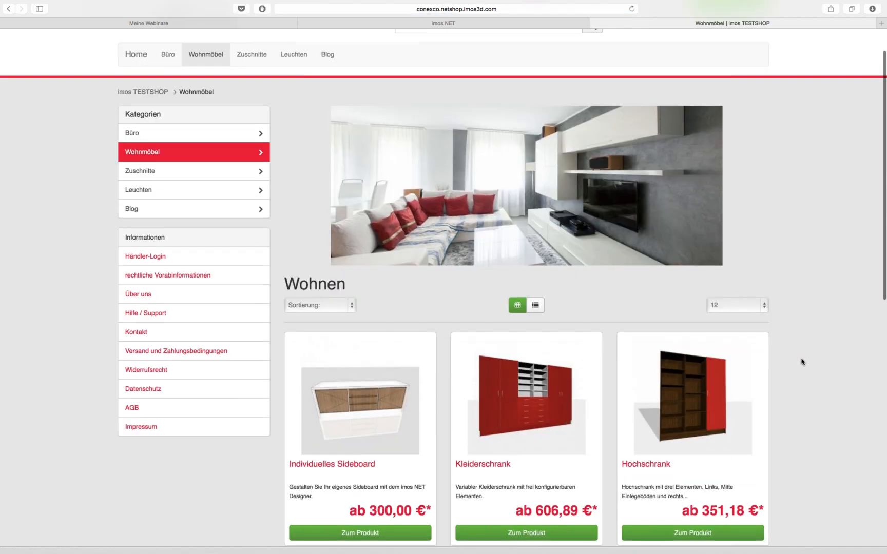
scroll(802, 362, "down", 1)
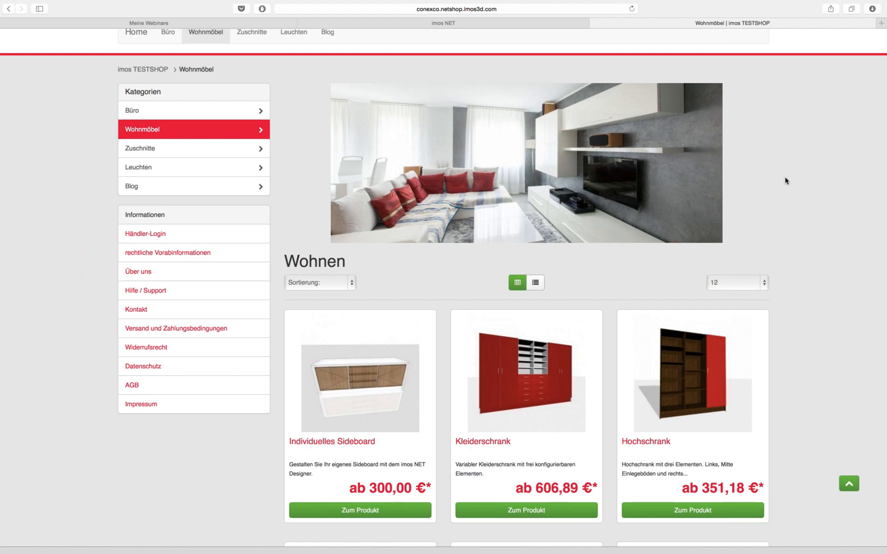
scroll(785, 180, "down", 2)
scroll(785, 180, "down", 2)
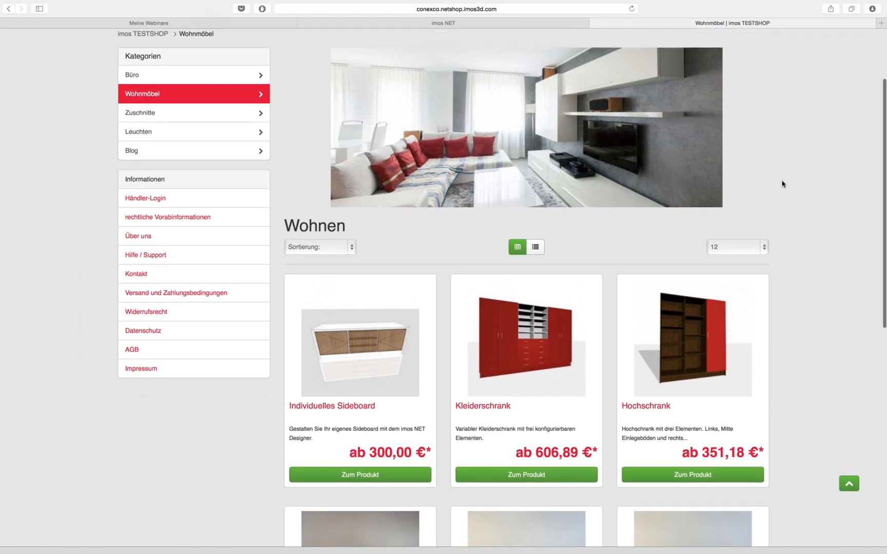
Open the Variabler Kleiderschrank configurator and view its 2000 × 2000 × 440 mm, 4-element overview
left_click(518, 365)
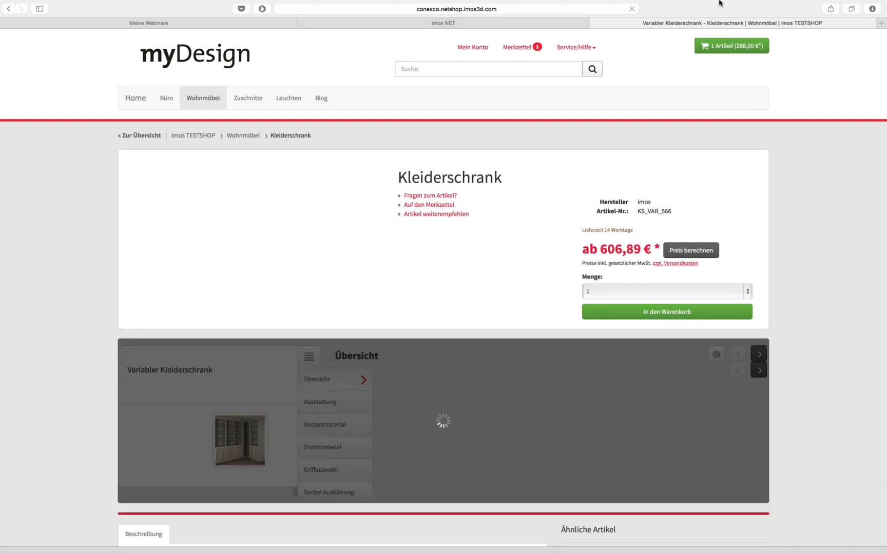
scroll(807, 228, "down", 1)
scroll(807, 228, "down", 5)
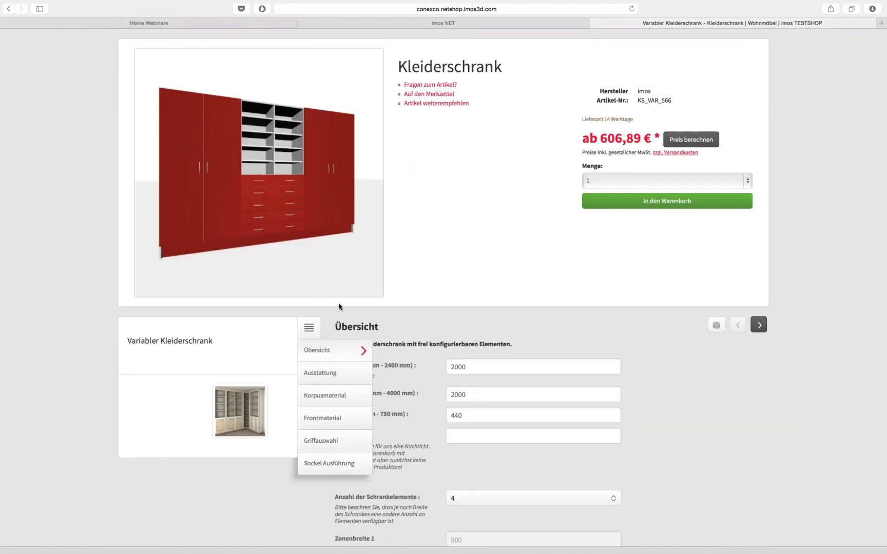
left_click(309, 331)
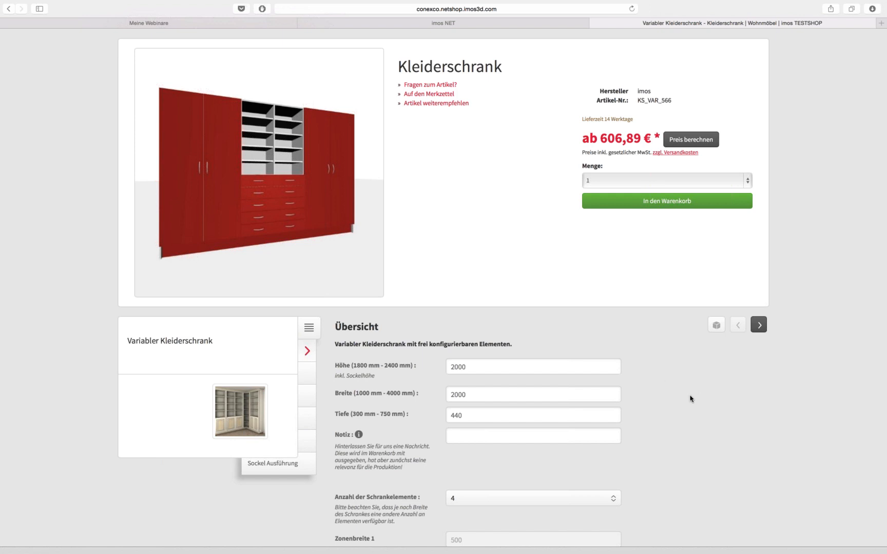
scroll(691, 396, "up", 1)
left_click(376, 203)
scroll(682, 326, "down", 2)
scroll(685, 327, "down", 5)
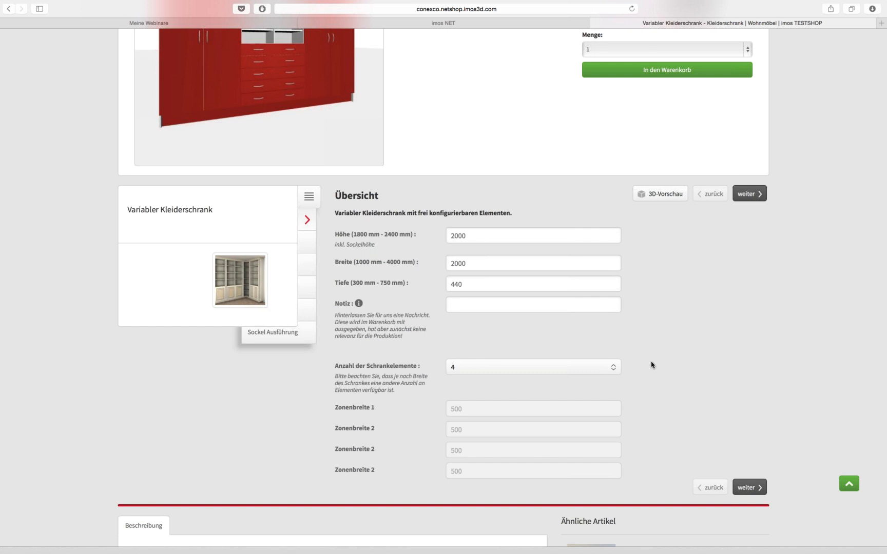
scroll(650, 364, "up", 1)
scroll(652, 365, "down", 2)
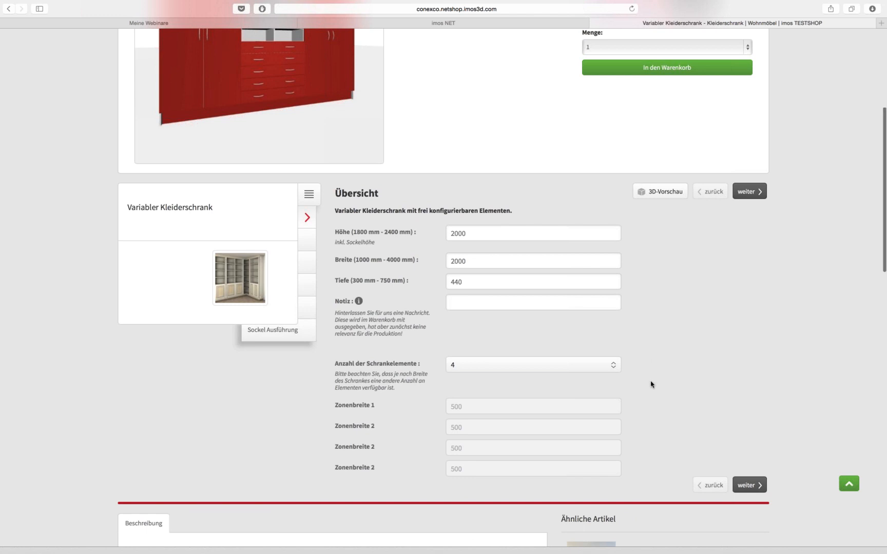
Set the wardrobe width to 2023 mm and choose 5 cabinet elements of 405 mm each
scroll(651, 383, "up", 1)
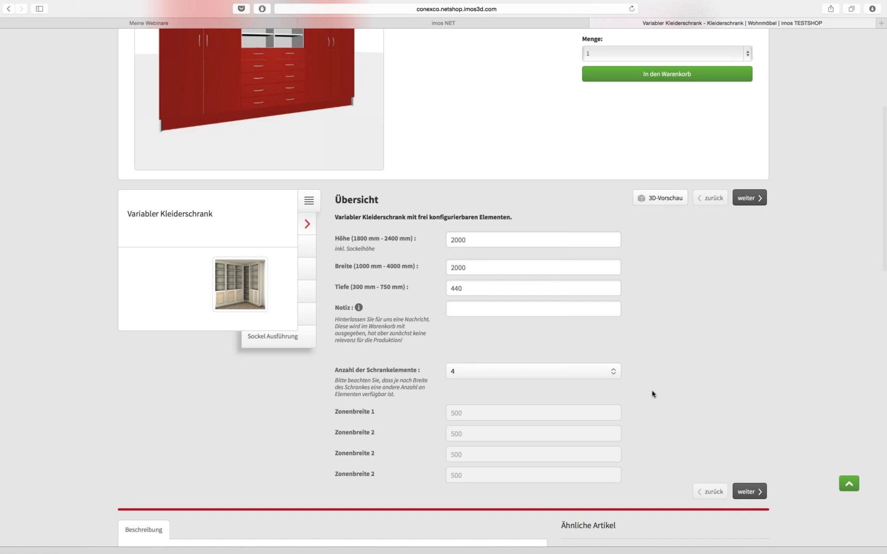
scroll(653, 392, "up", 3)
scroll(654, 393, "down", 2)
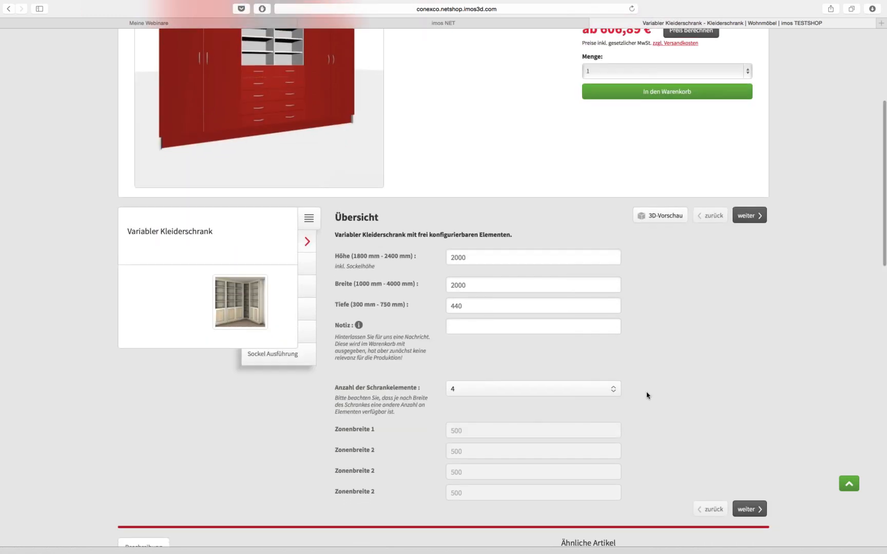
scroll(647, 395, "down", 1)
double_click(490, 237)
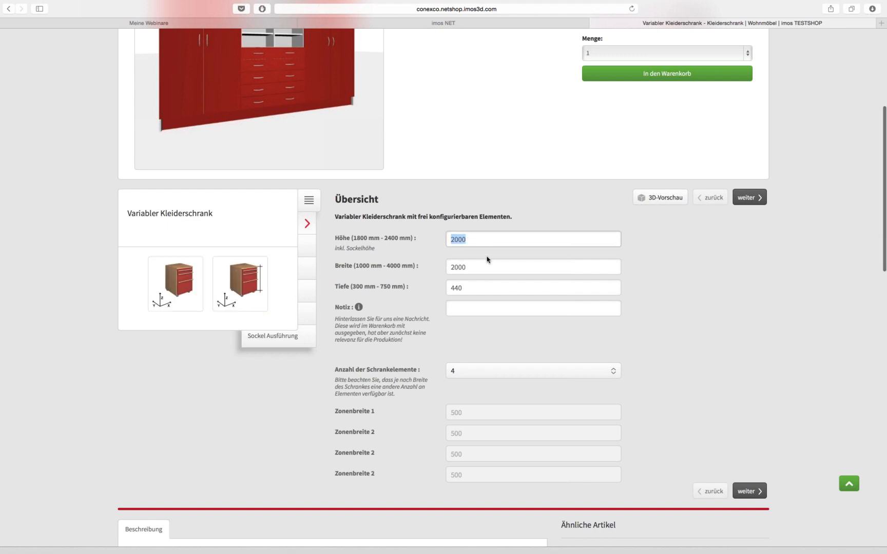
double_click(474, 267)
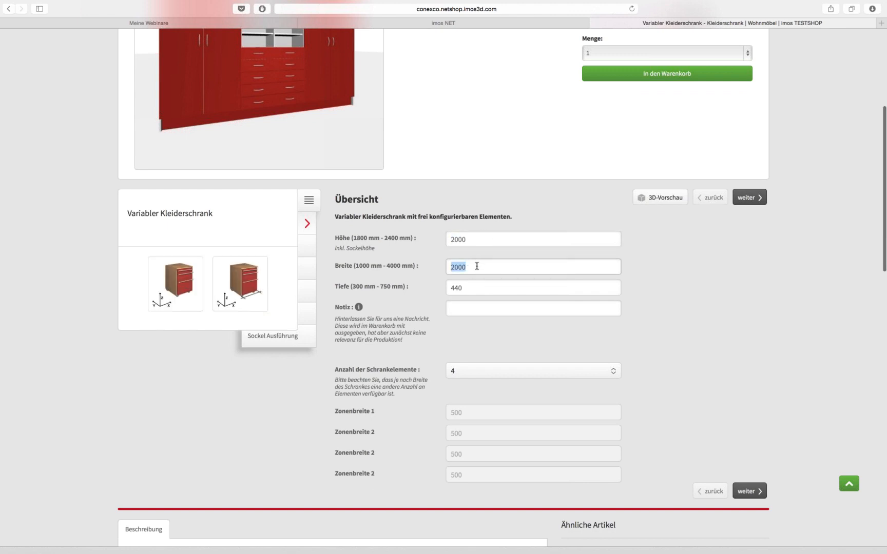
type("2023")
key("Tab")
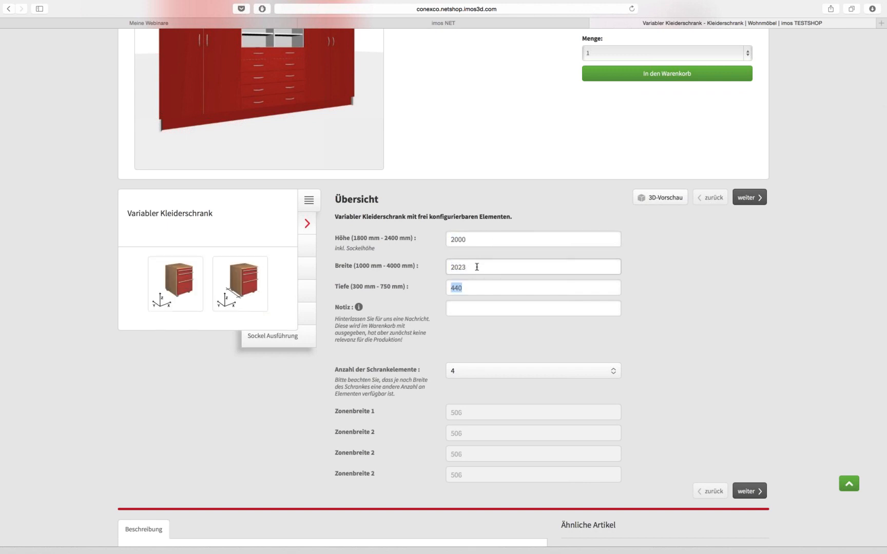
left_click(478, 372)
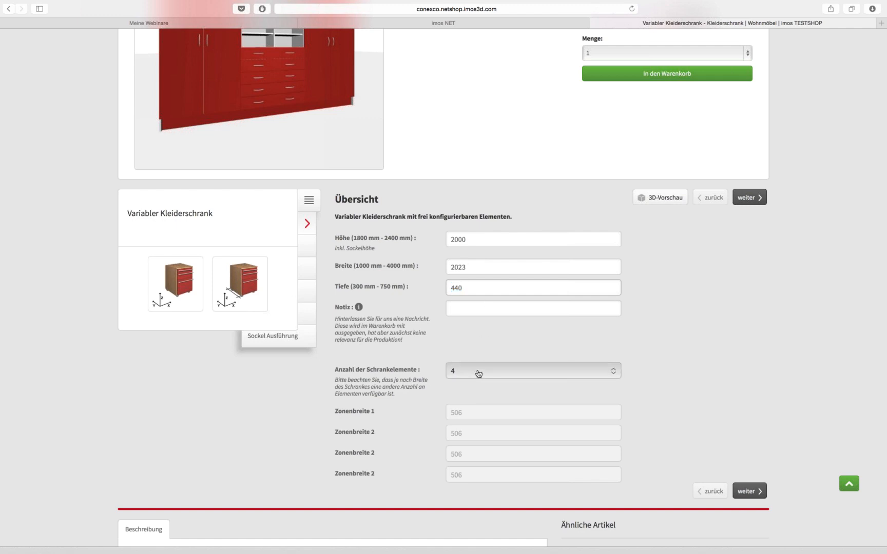
left_click(478, 372)
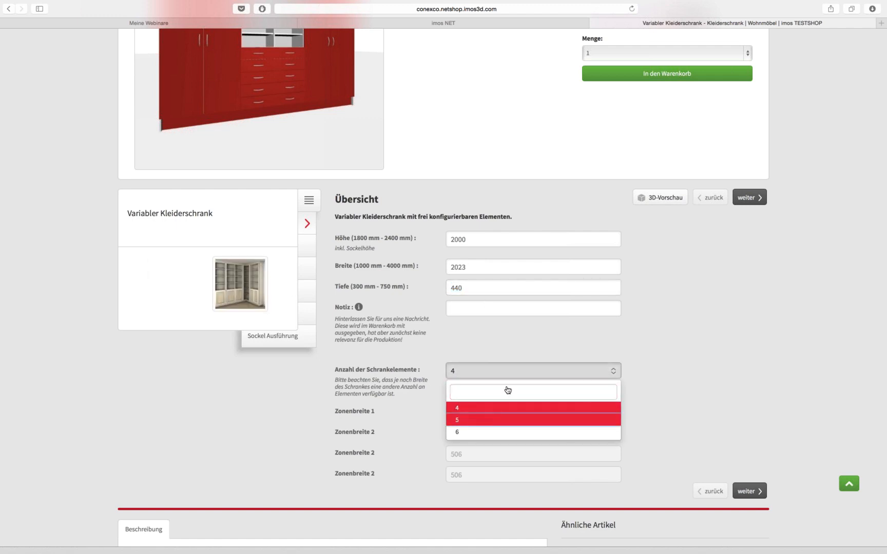
left_click(499, 419)
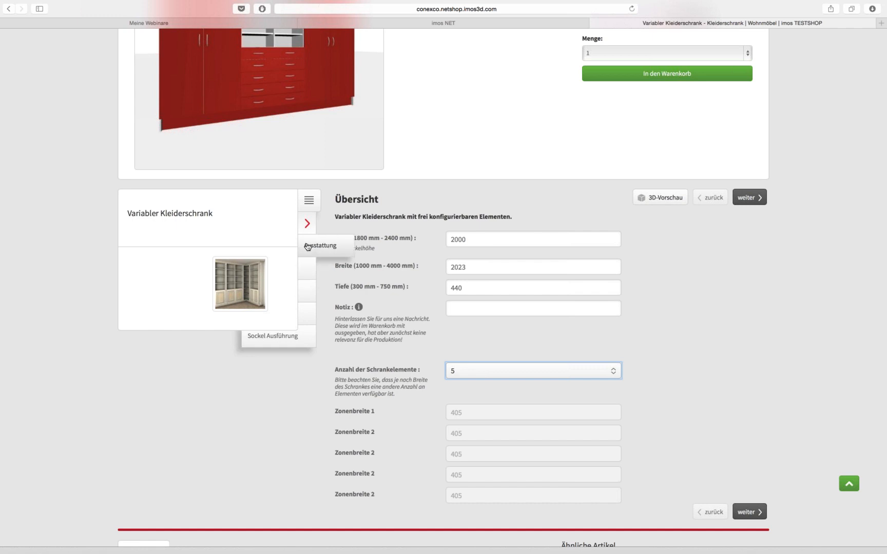
left_click(307, 247)
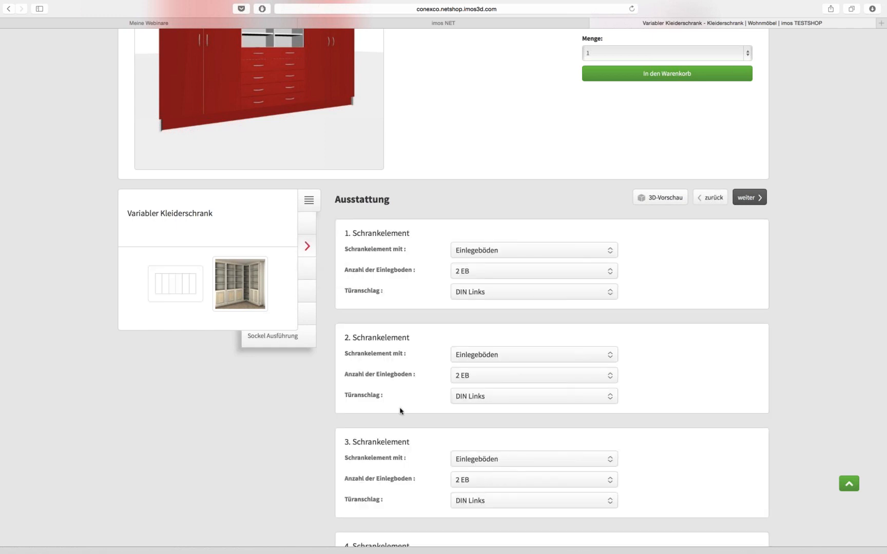
Choose Vanille as the Korpus Dekor and bring up the wardrobe's 3D preview
scroll(429, 399, "down", 3)
scroll(429, 395, "up", 2)
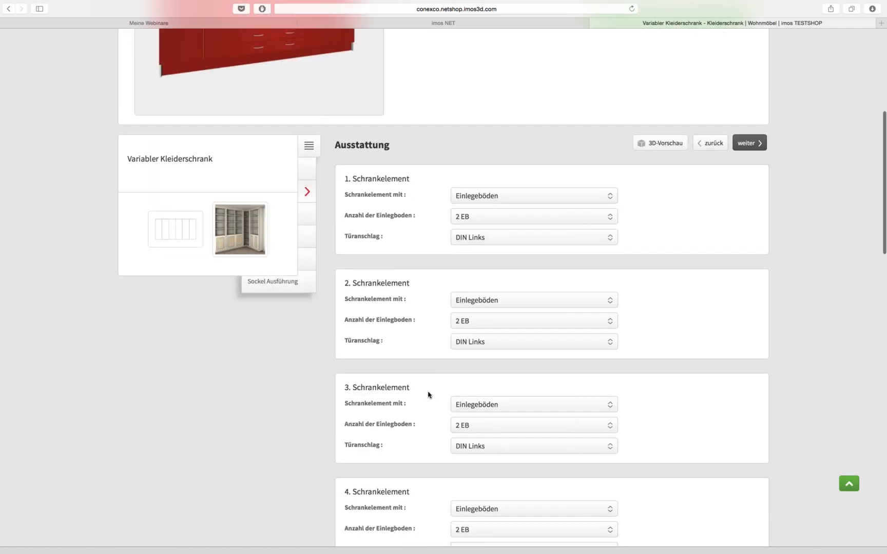
left_click(523, 197)
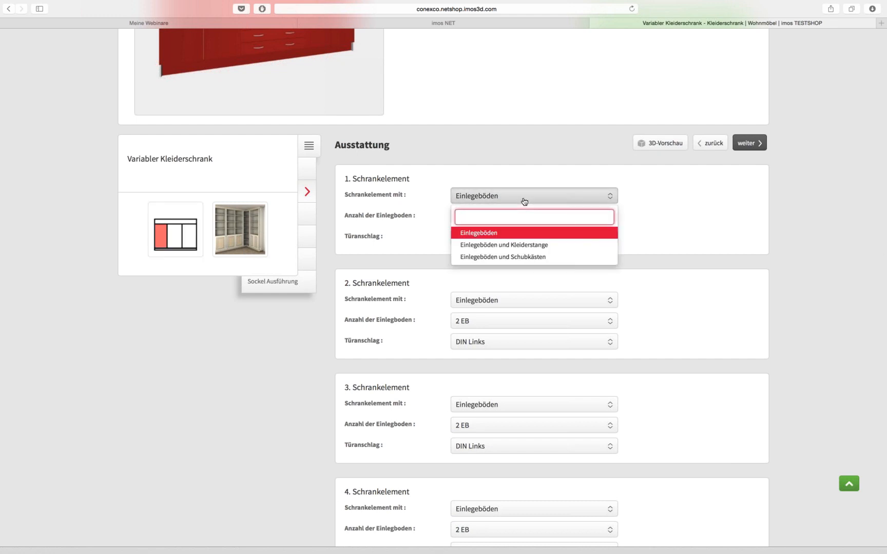
left_click(524, 201)
left_click(308, 213)
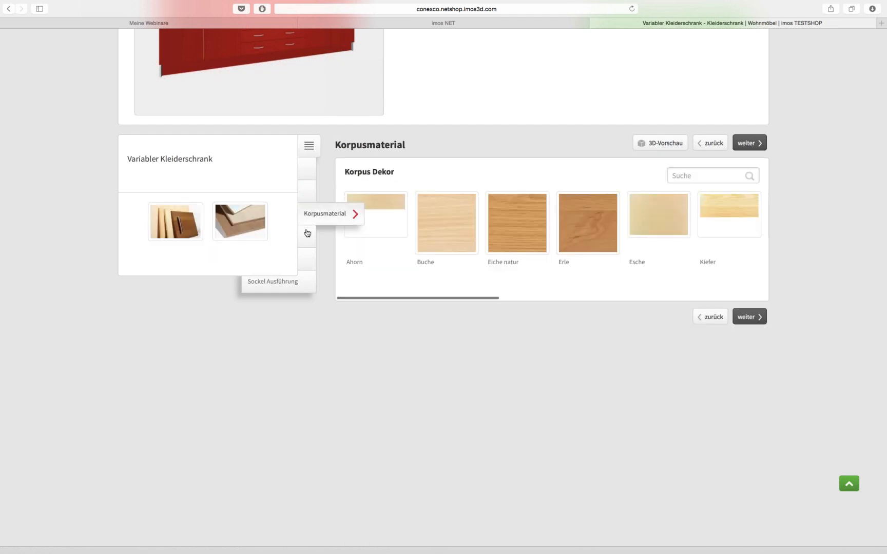
scroll(462, 246, "right", 5)
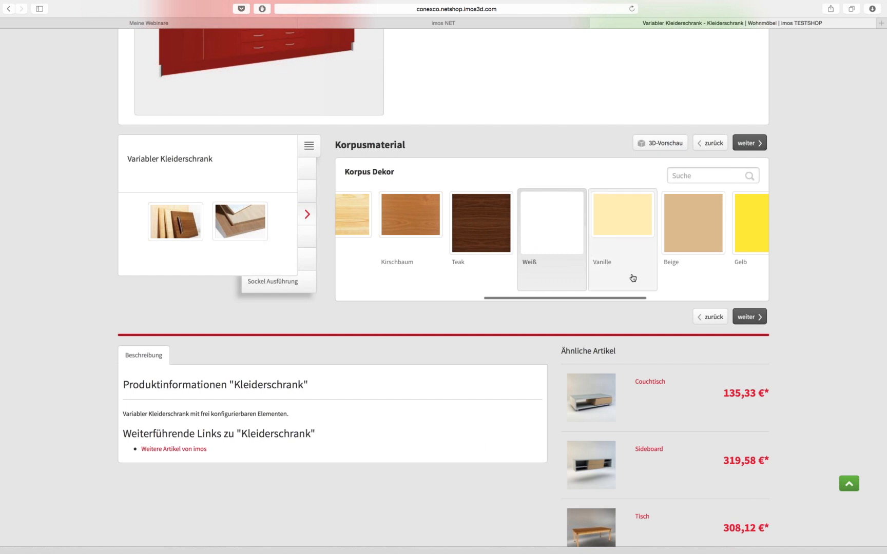
left_click(620, 237)
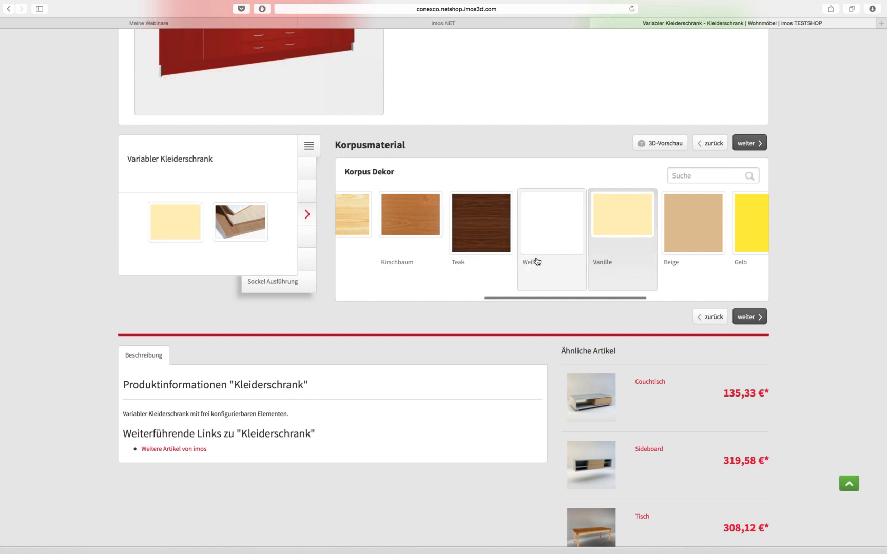
left_click(655, 148)
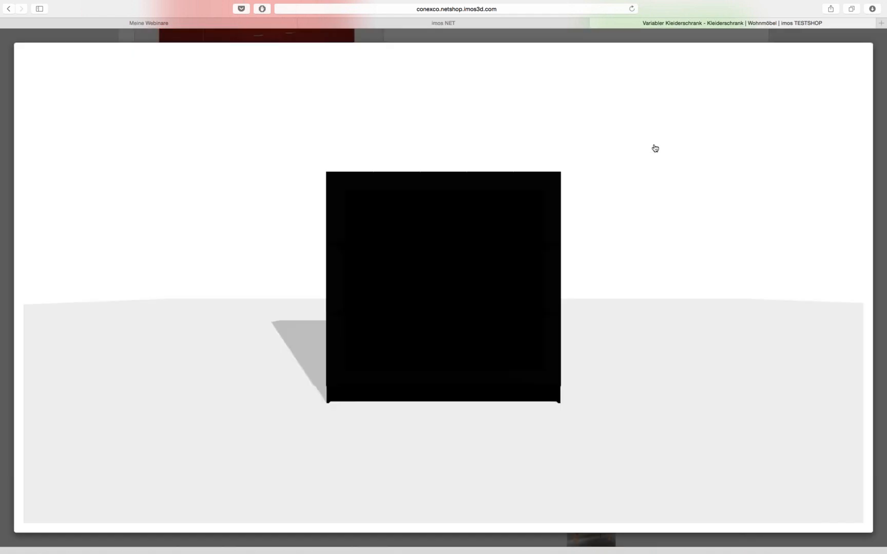
Orbit the wardrobe to view its left, right and top sides, then close the 3D preview
left_click_drag(638, 262, 352, 290)
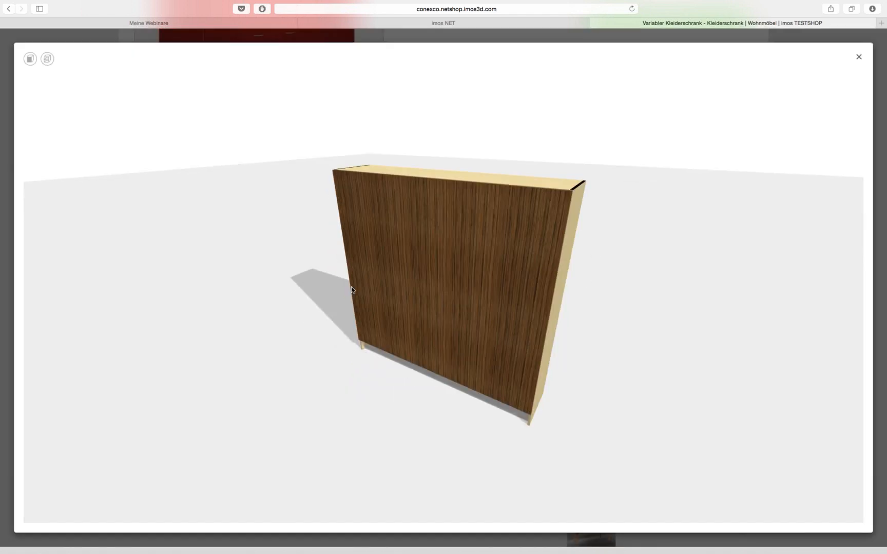
left_click_drag(277, 297, 418, 362)
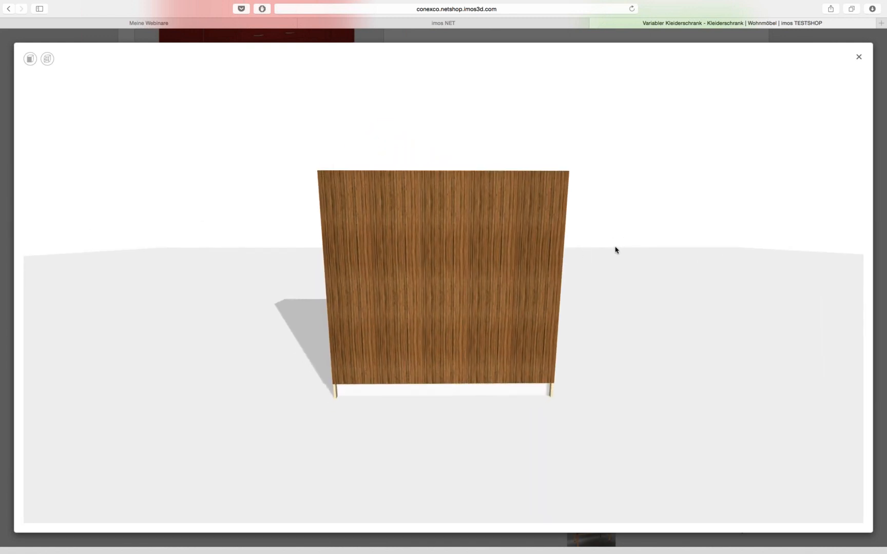
left_click_drag(615, 249, 333, 330)
left_click_drag(328, 381, 520, 378)
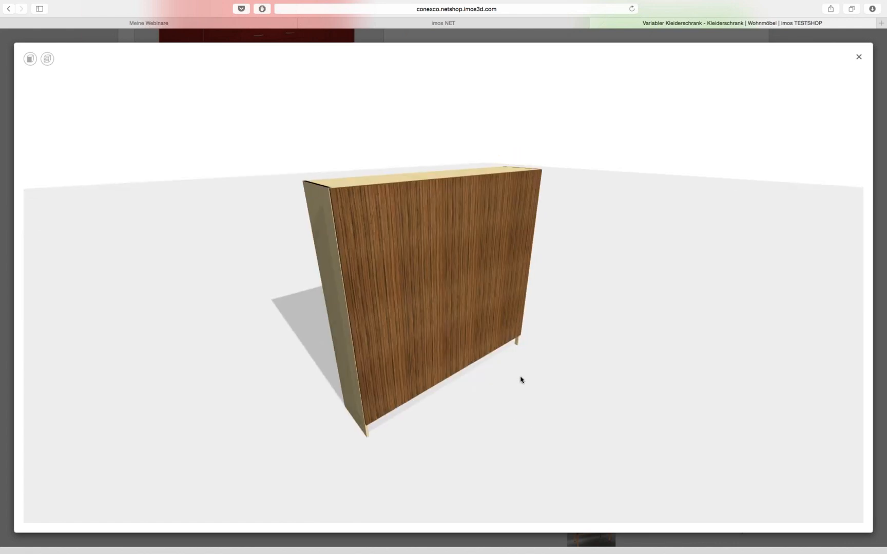
left_click(858, 58)
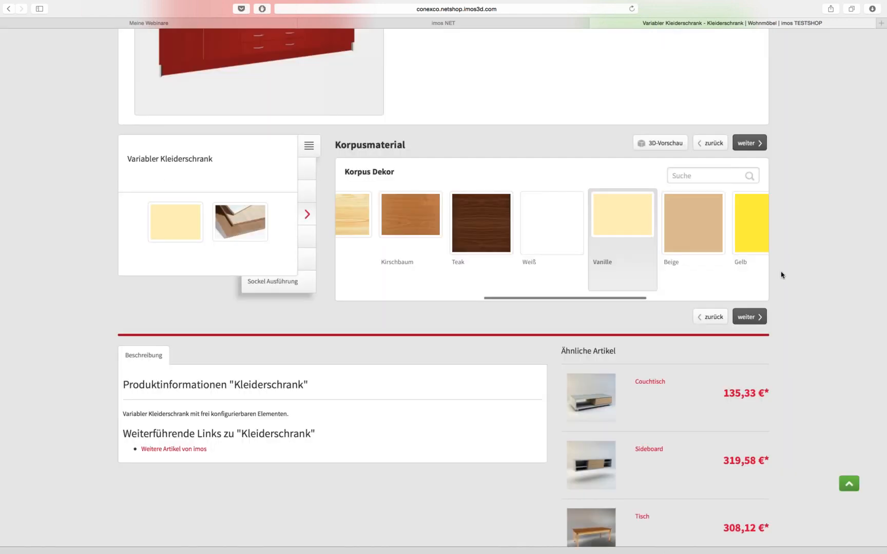
Calculate the wardrobe's price of 1.065,98 € and add it to the cart, now 2 items
scroll(707, 263, "left", 1)
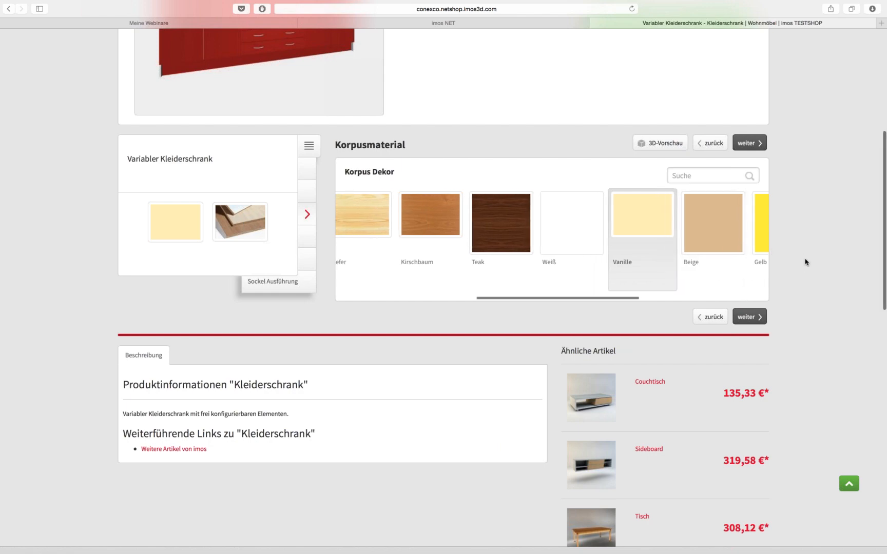
scroll(806, 261, "down", 3)
scroll(808, 268, "up", 8)
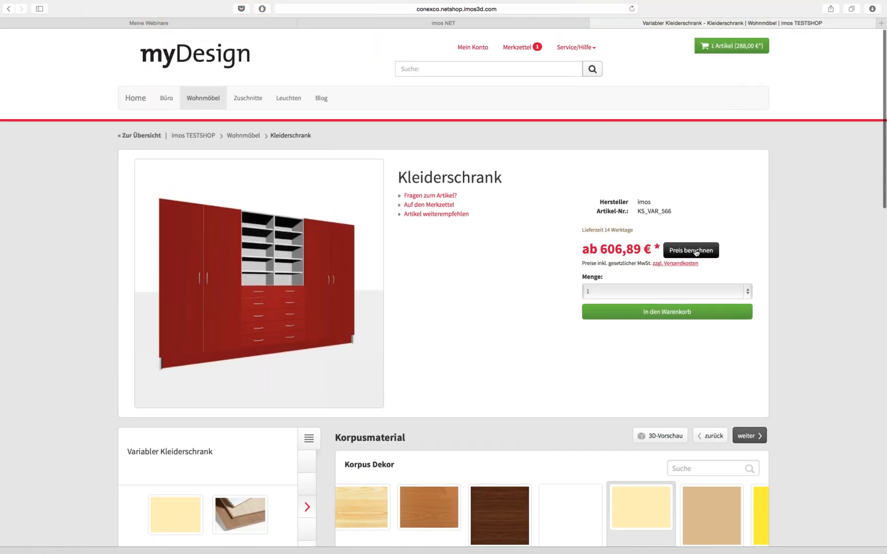
left_click(696, 251)
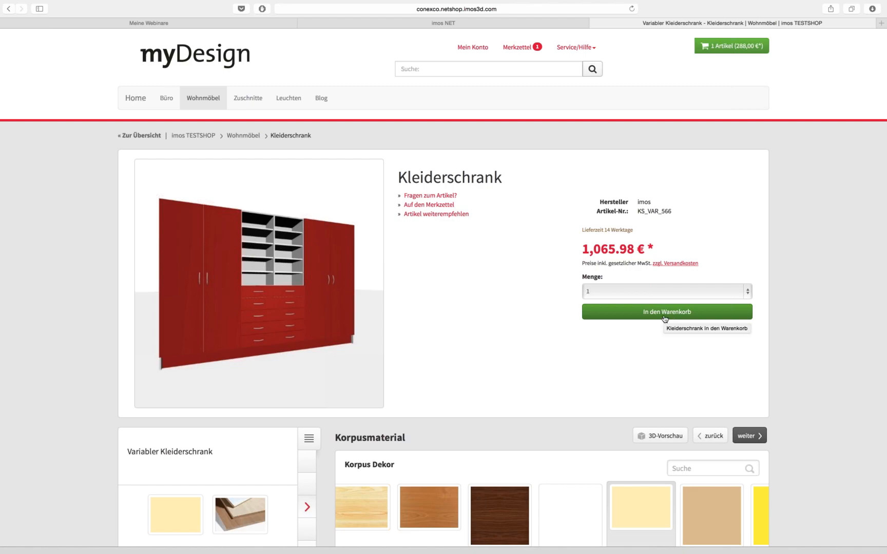
left_click(665, 319)
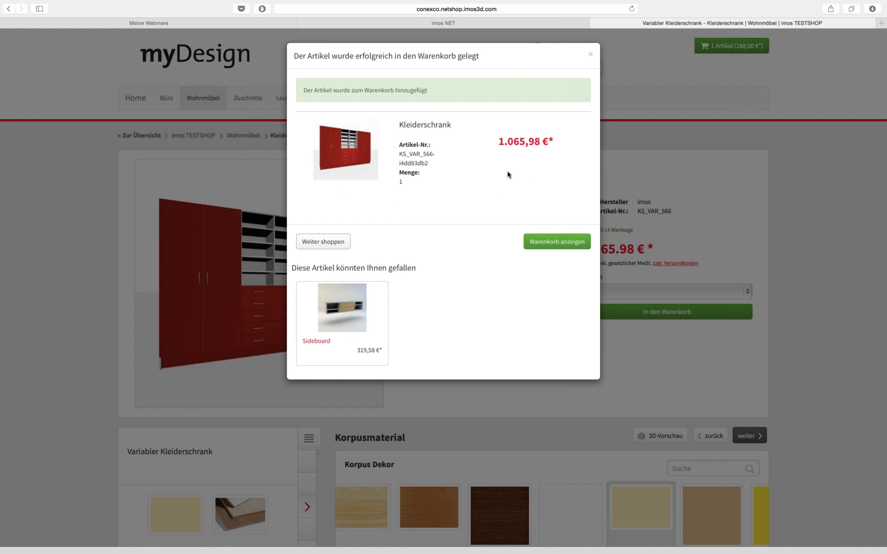
left_click(591, 54)
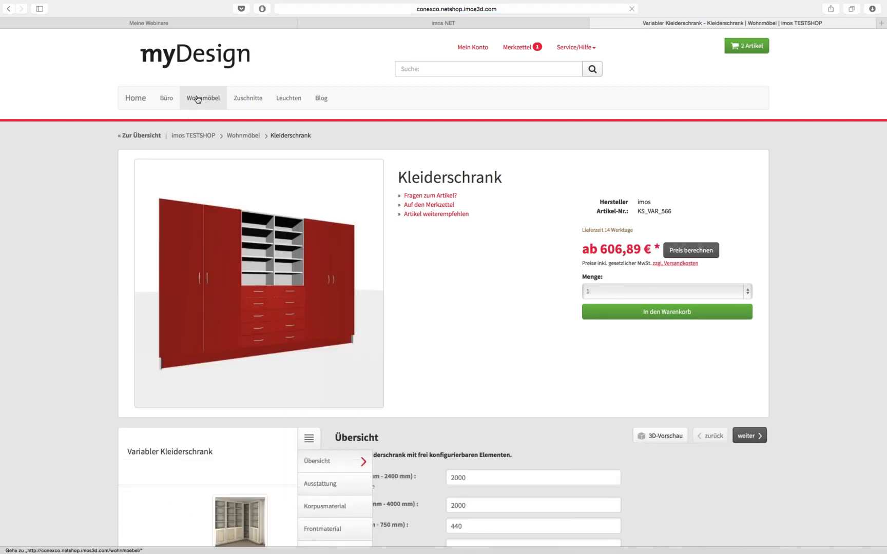
Open the Individuelles Sideboard from Wohnmöbel and view its 600 × 1800 × 500 mm, 3-element setup
left_click(197, 99)
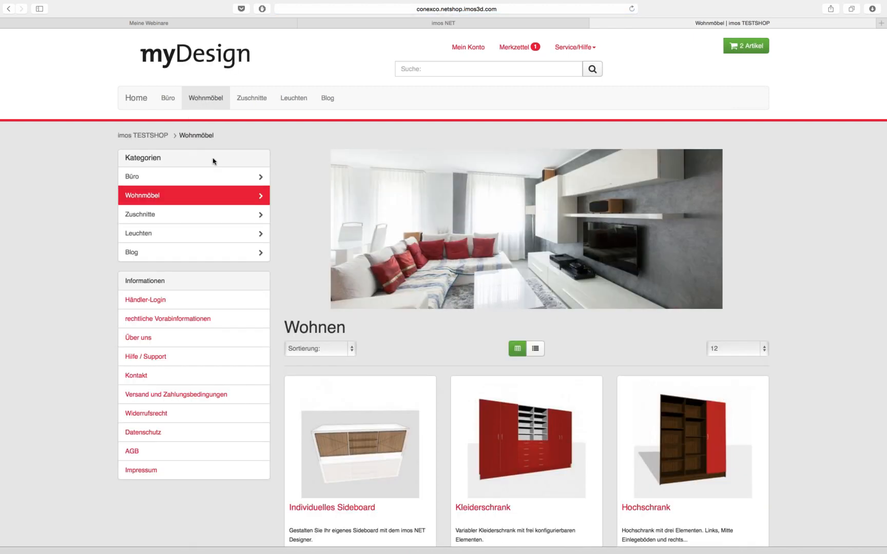
scroll(262, 253, "down", 5)
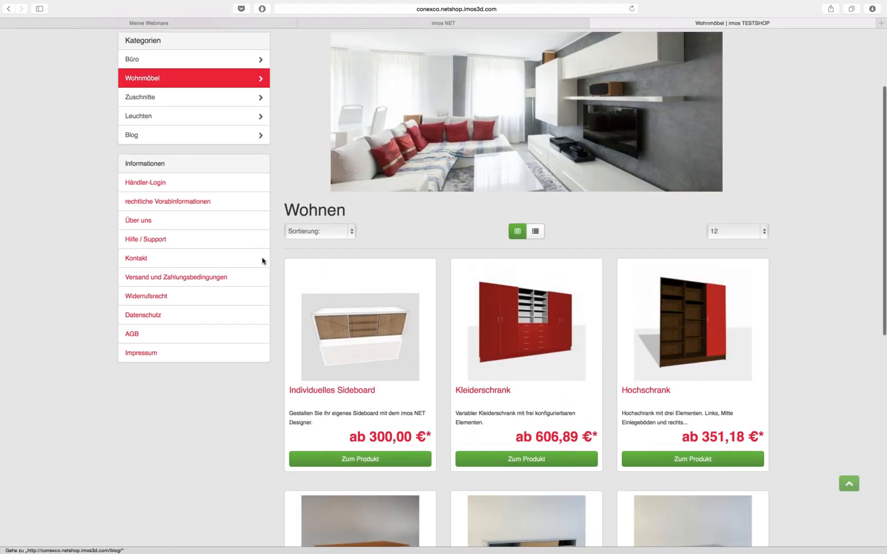
left_click(388, 338)
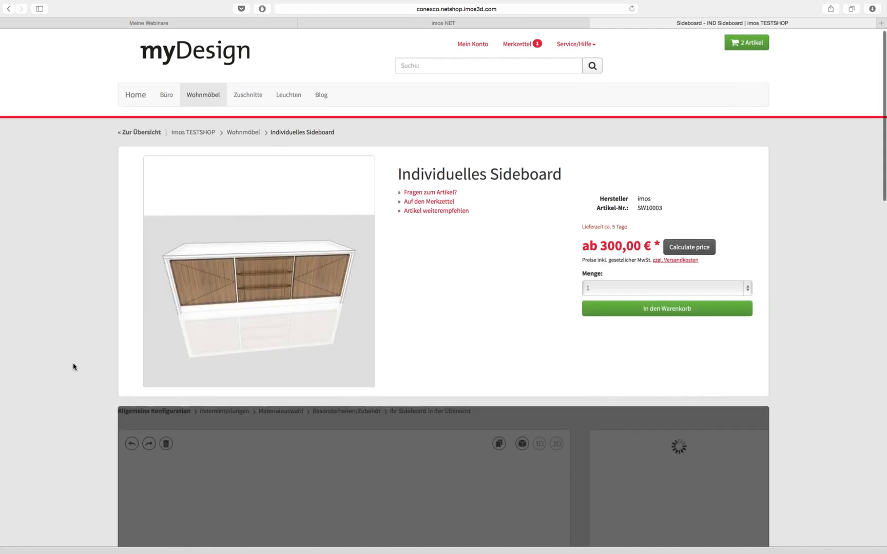
scroll(73, 367, "down", 4)
scroll(74, 368, "down", 4)
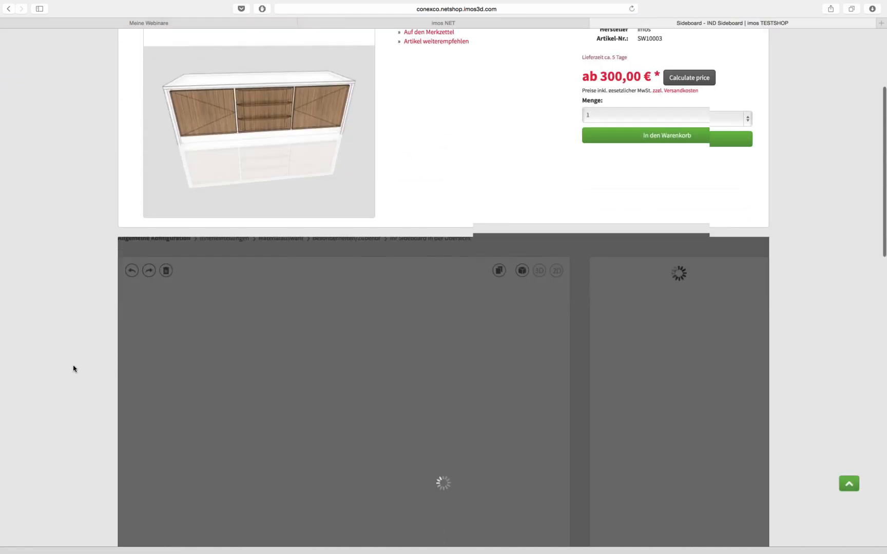
scroll(74, 369, "down", 3)
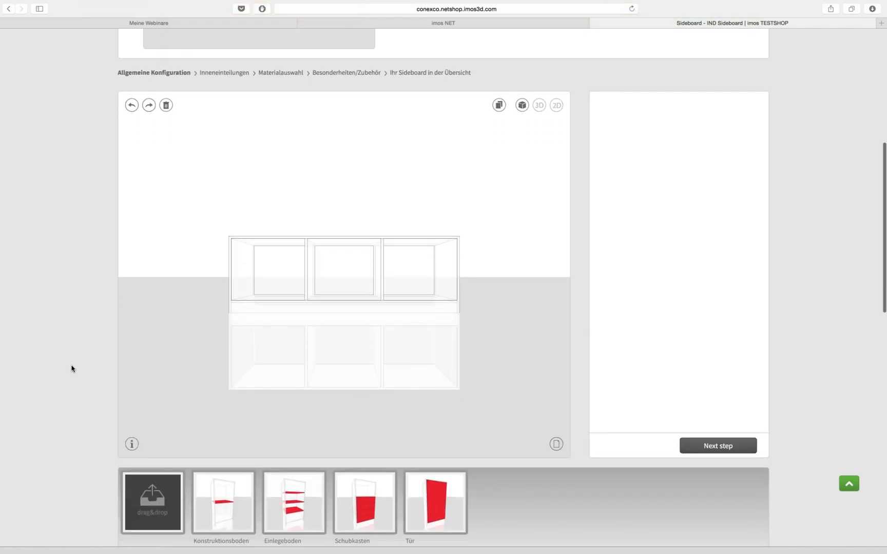
scroll(74, 368, "down", 1)
Drop a front element onto the sideboard and widen it to 2000 mm
left_click_drag(190, 262, 493, 289)
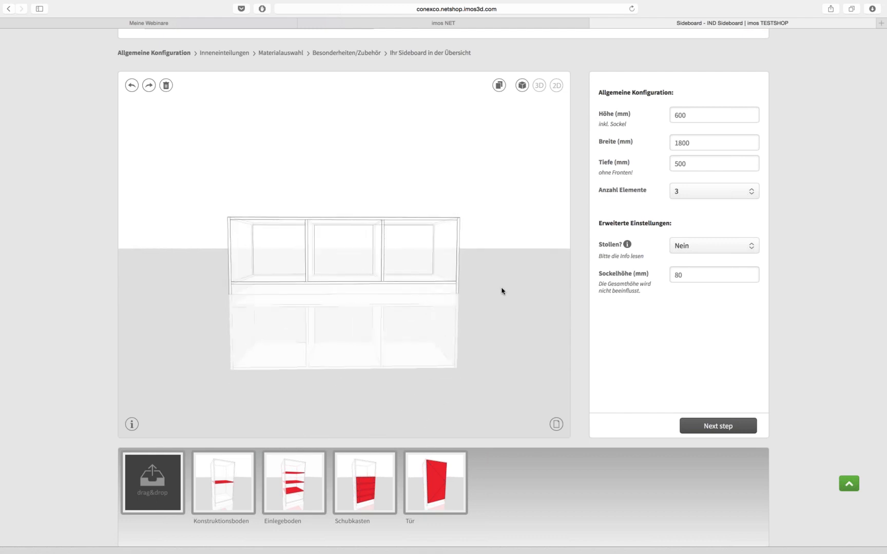
double_click(701, 147)
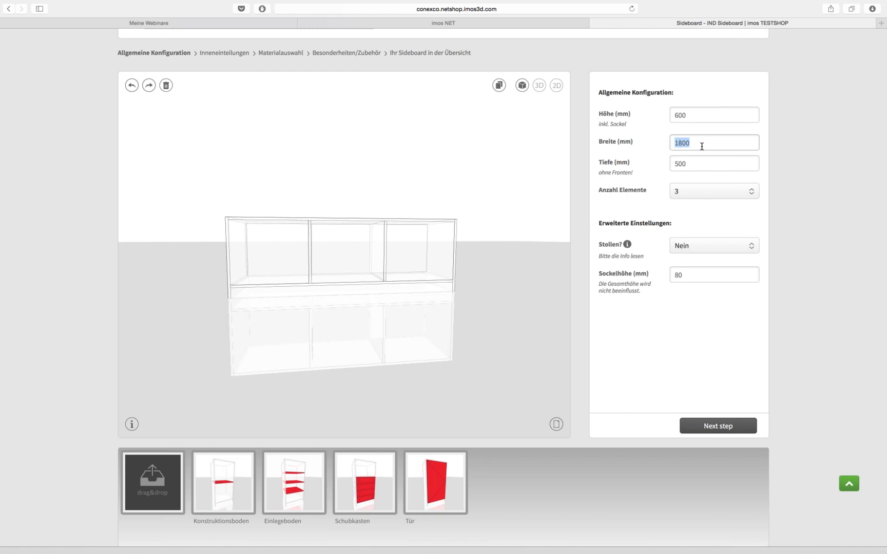
left_click(702, 147)
key("Left")
key("Left")
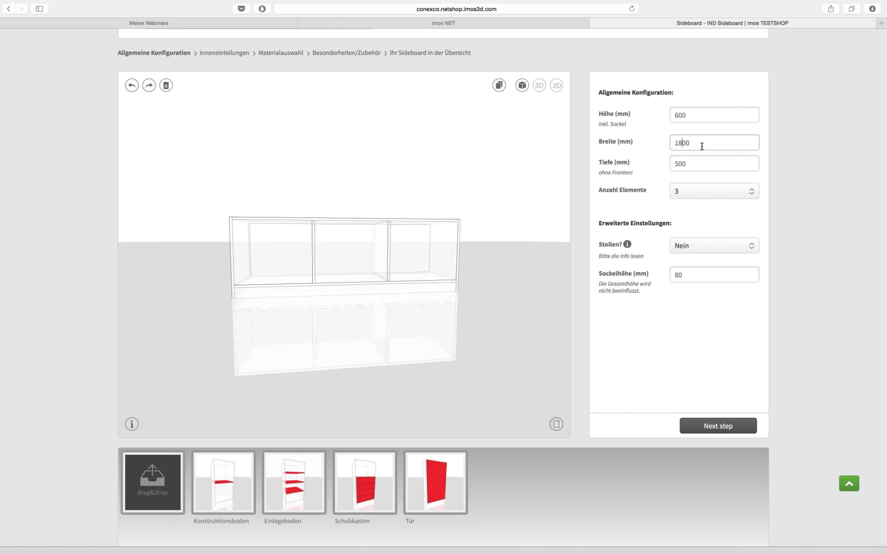
key("Tab")
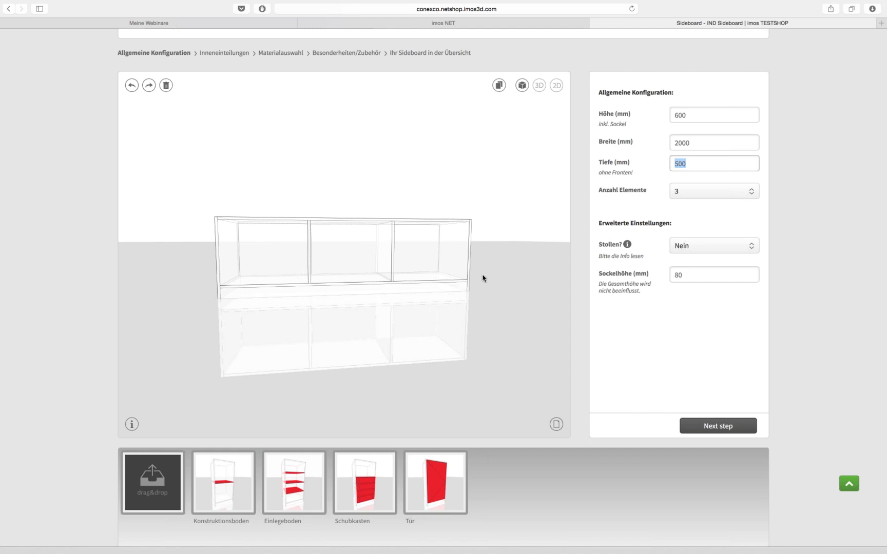
Add Einlegeboden shelves to two compartments, with 3 shelves in the middle one
left_click_drag(482, 275, 465, 269)
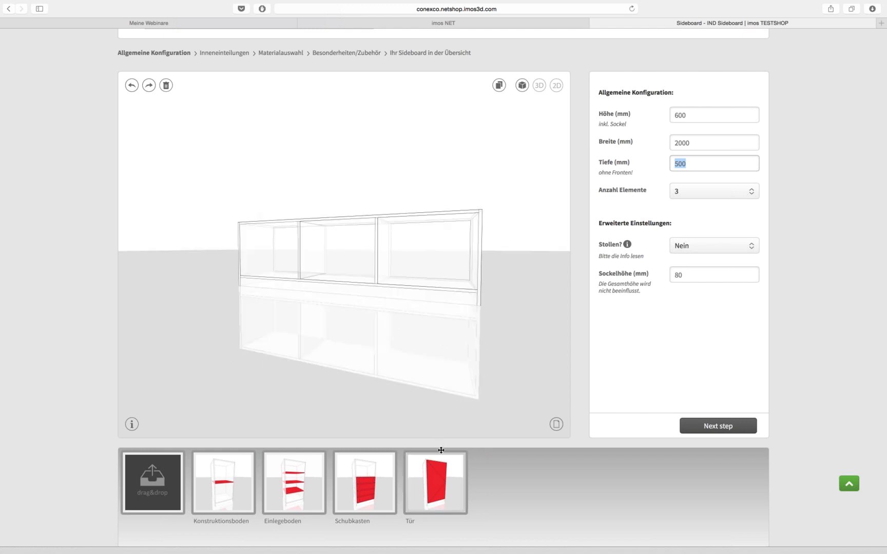
left_click_drag(310, 333, 331, 332)
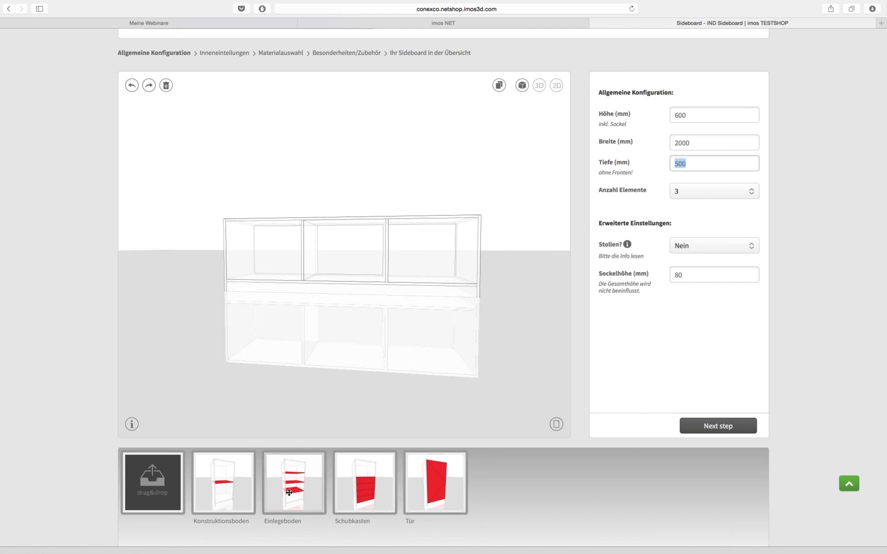
left_click_drag(287, 491, 346, 263)
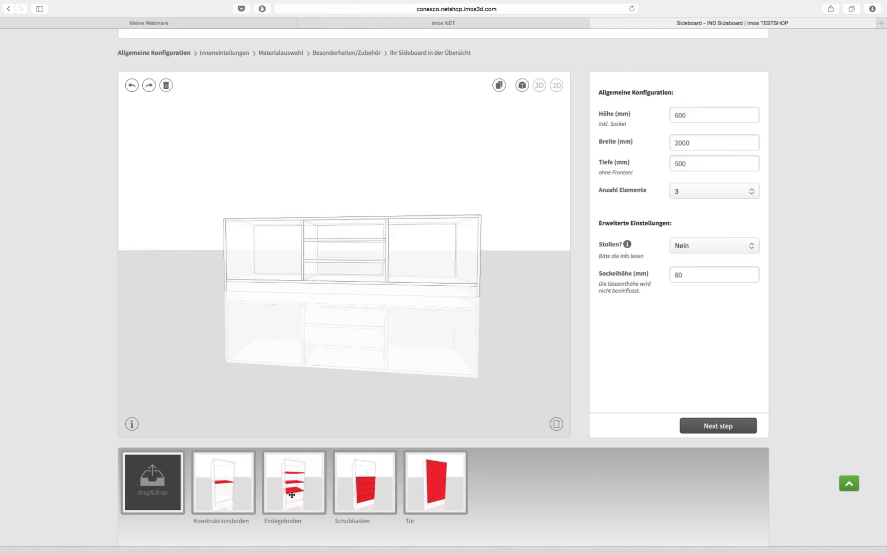
left_click_drag(295, 491, 414, 266)
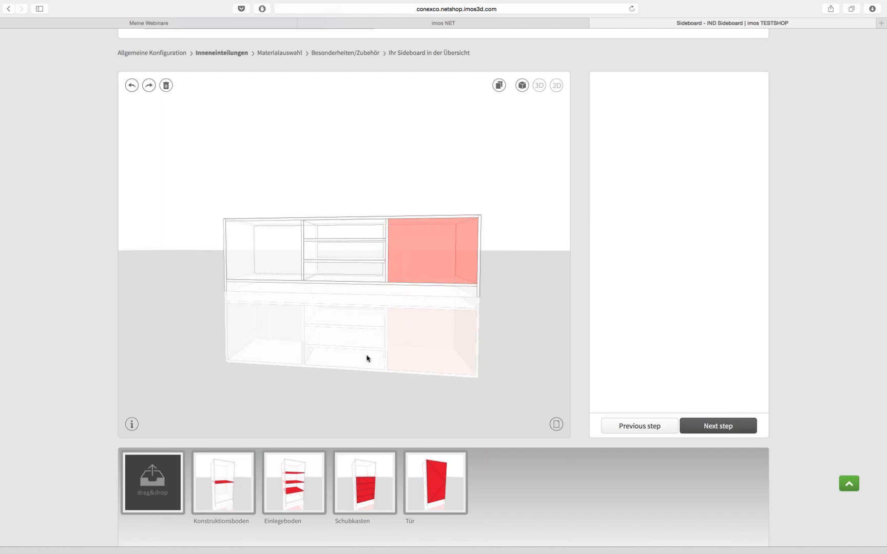
left_click_drag(288, 490, 264, 270)
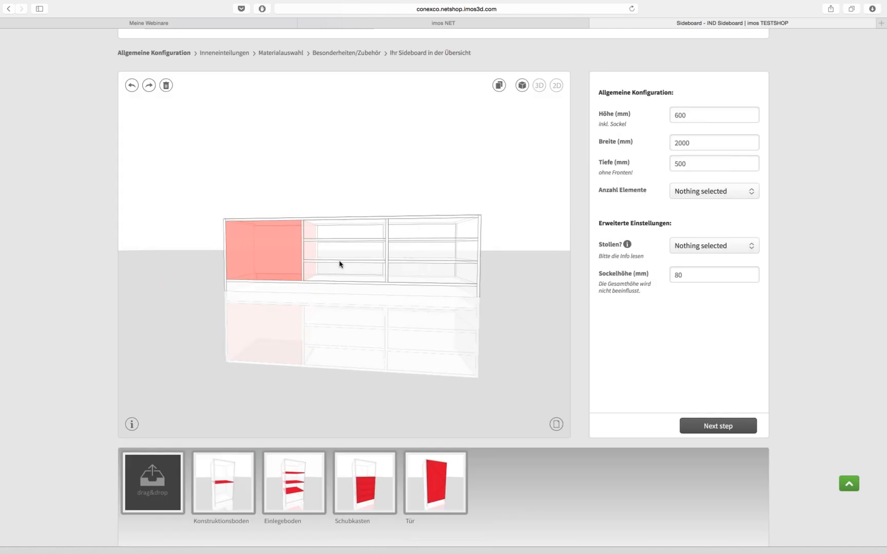
left_click(340, 264)
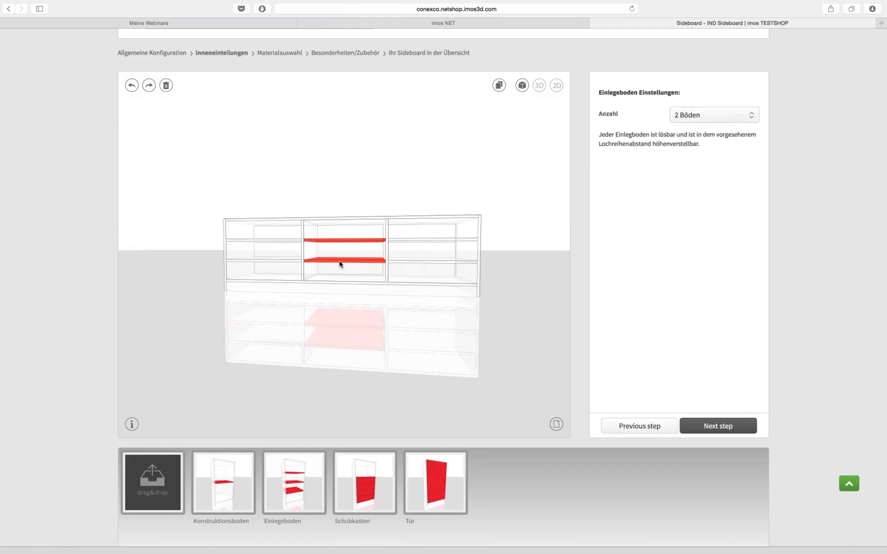
left_click(690, 116)
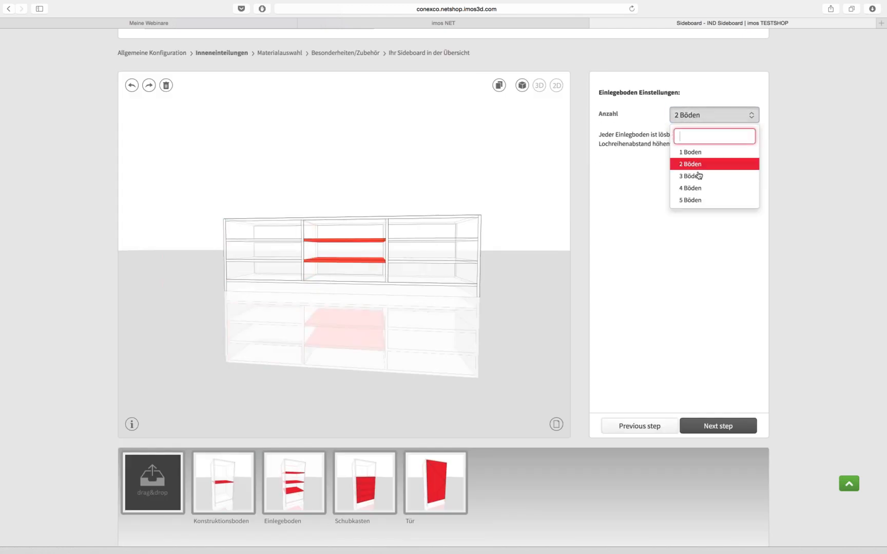
left_click(693, 175)
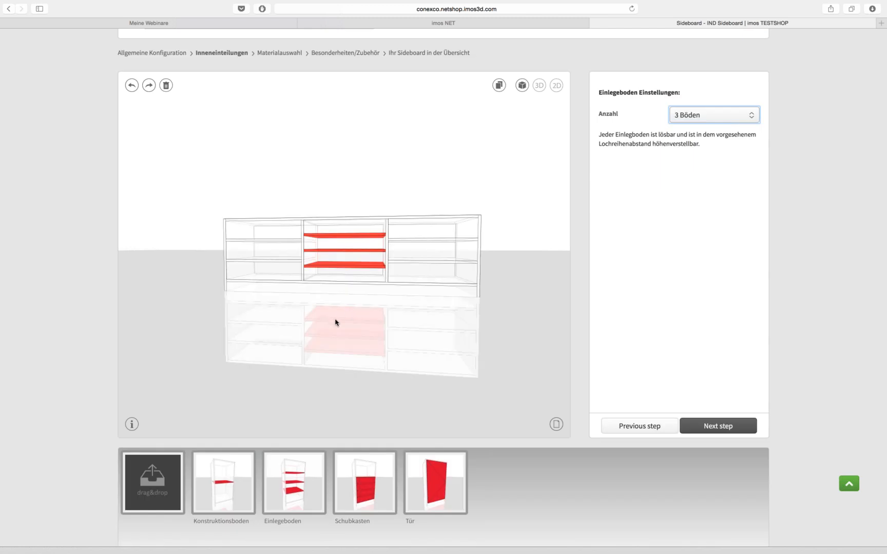
left_click(335, 322)
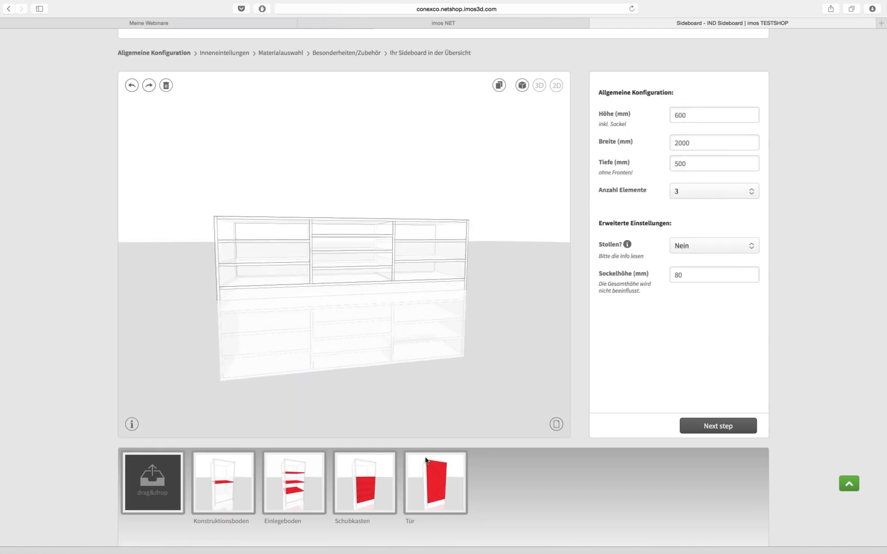
Add doors to the left and right compartments and advance to Materialauswahl
left_click_drag(436, 483, 275, 268)
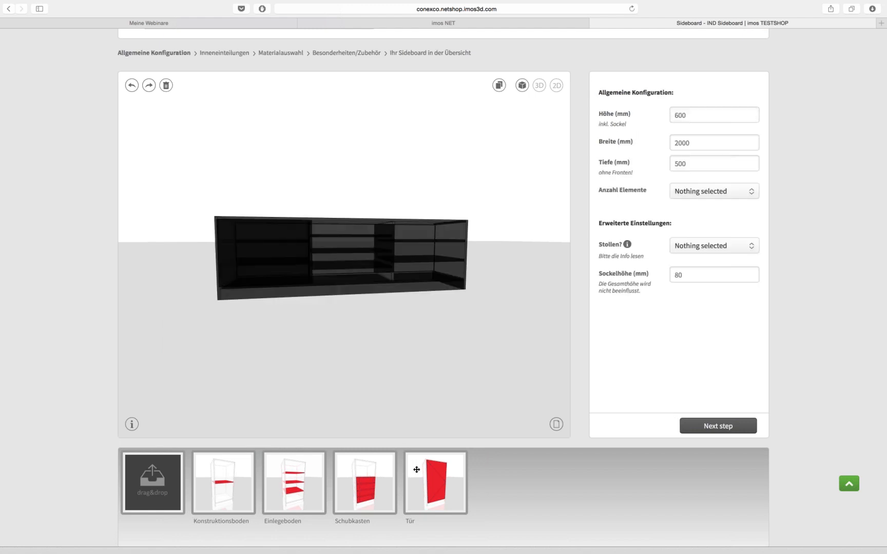
left_click_drag(425, 439, 436, 262)
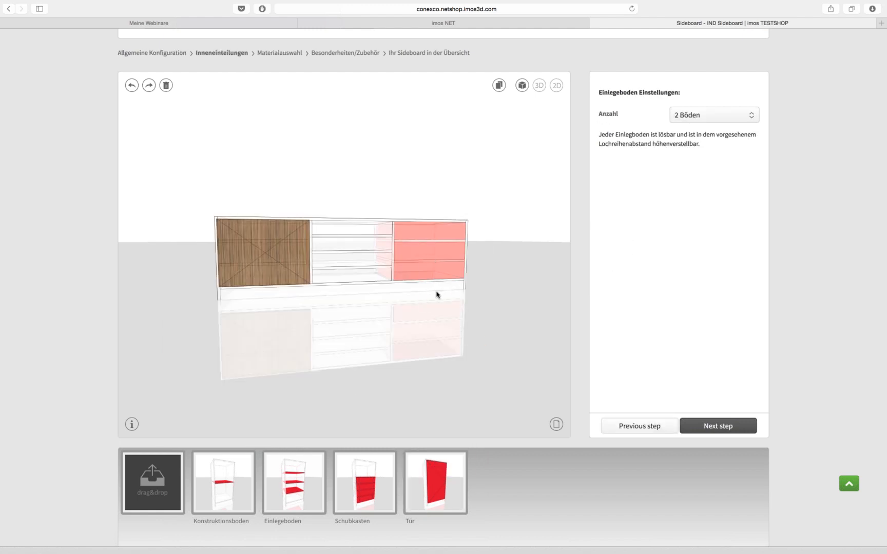
left_click(720, 426)
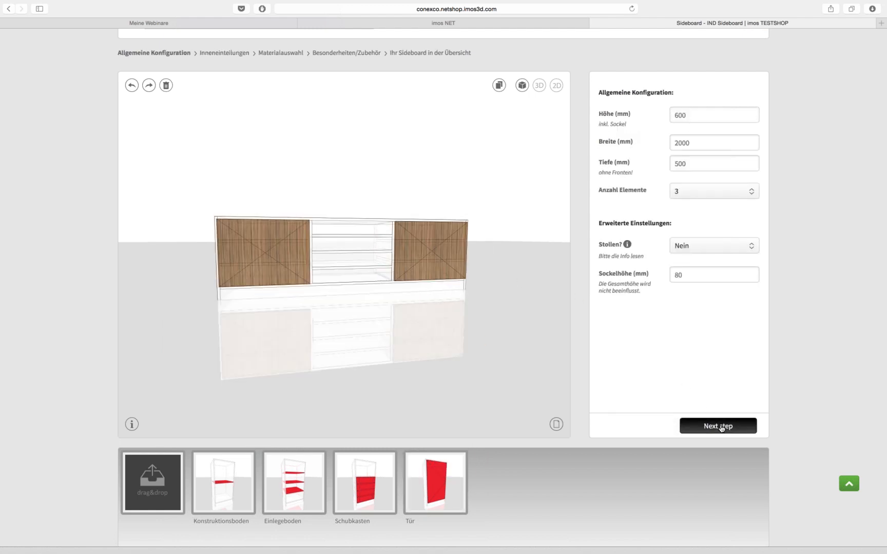
left_click(719, 427)
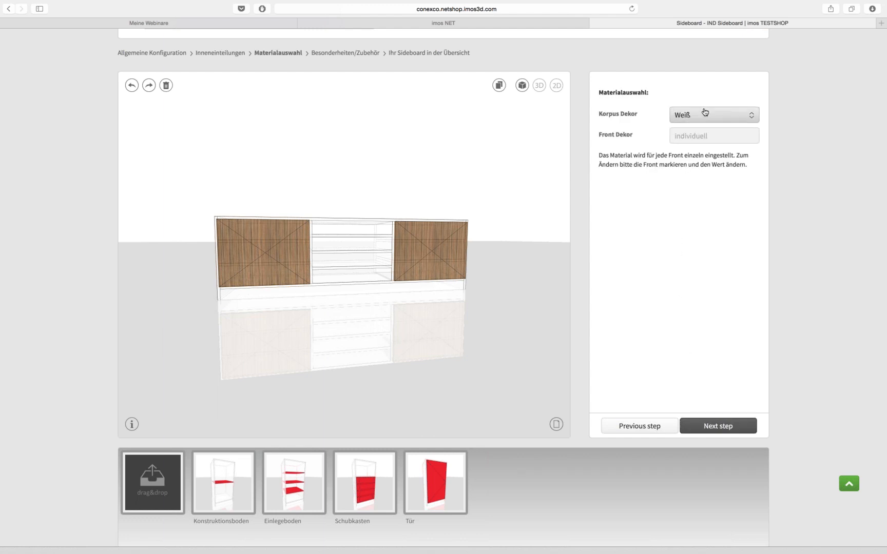
left_click(705, 112)
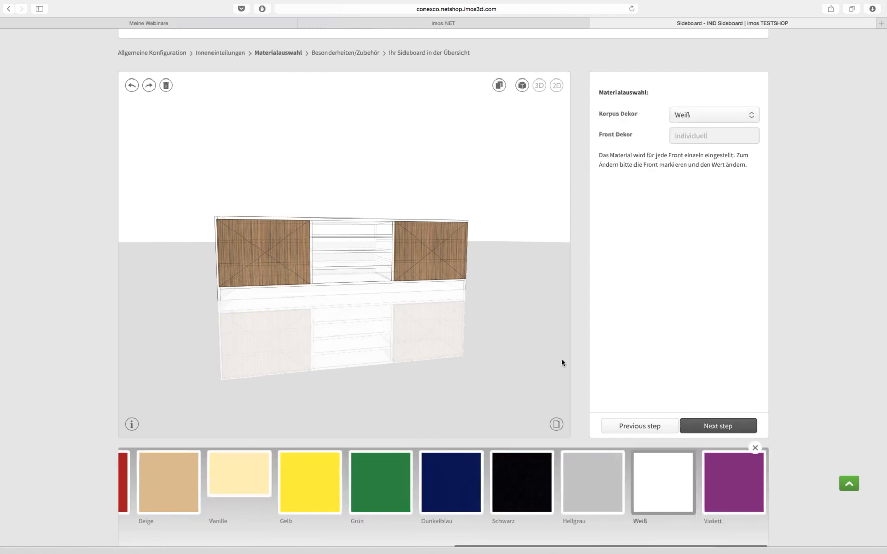
Try Schwarz, Dunkelblau and Grün carcass decors, then settle on Kirschbaum
left_click_drag(504, 311, 476, 311)
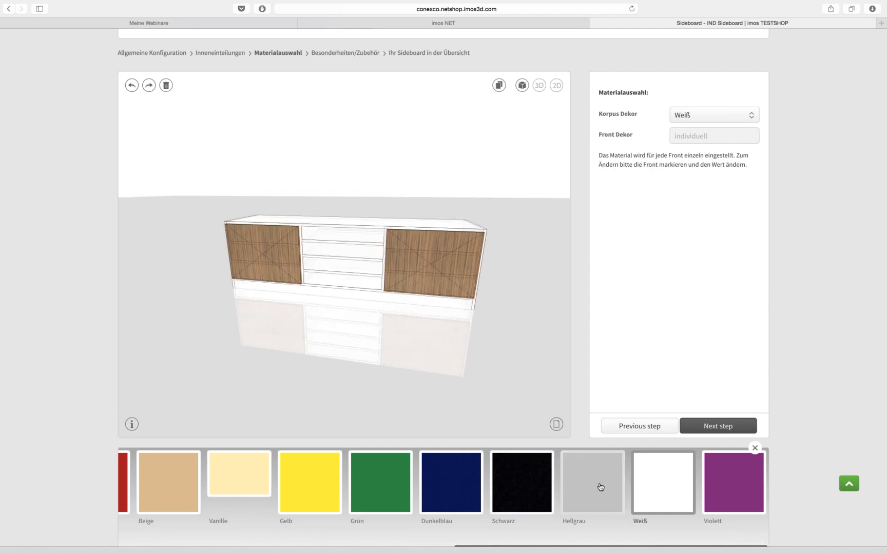
left_click(506, 485)
left_click(446, 480)
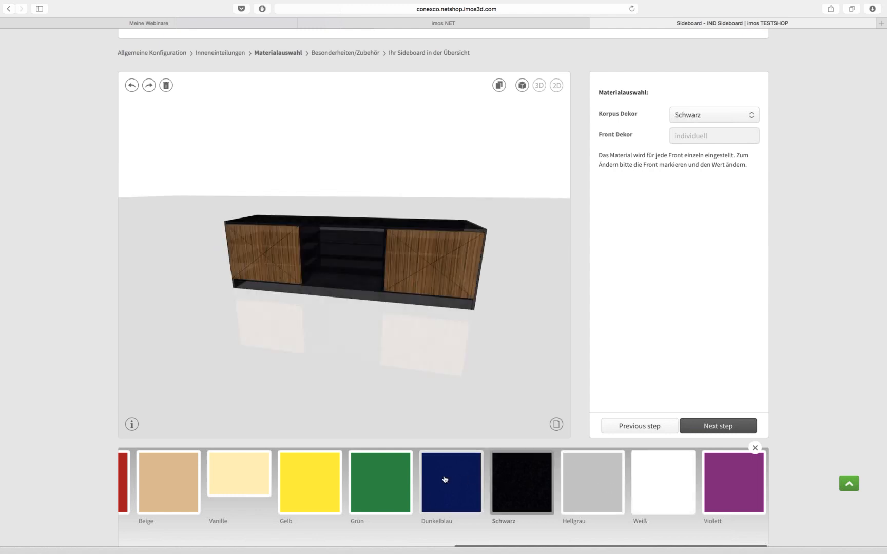
left_click(395, 482)
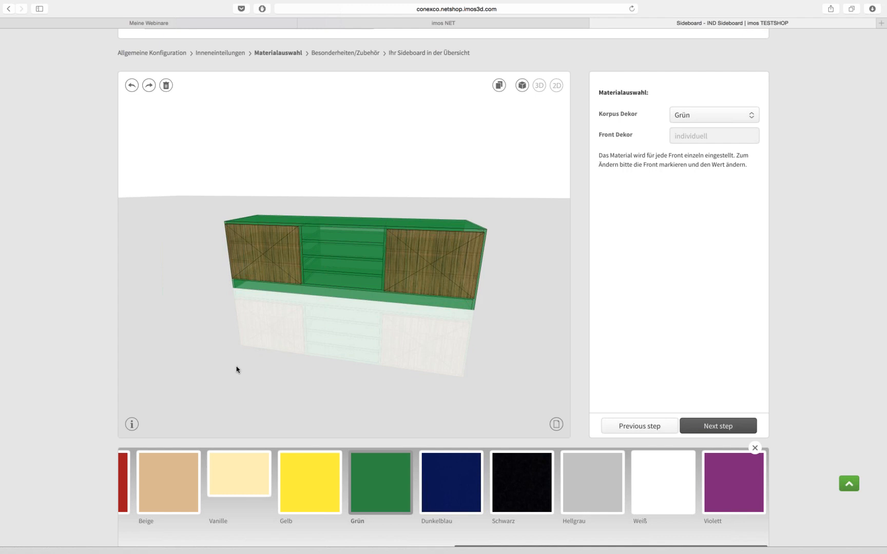
scroll(231, 477, "left", 10)
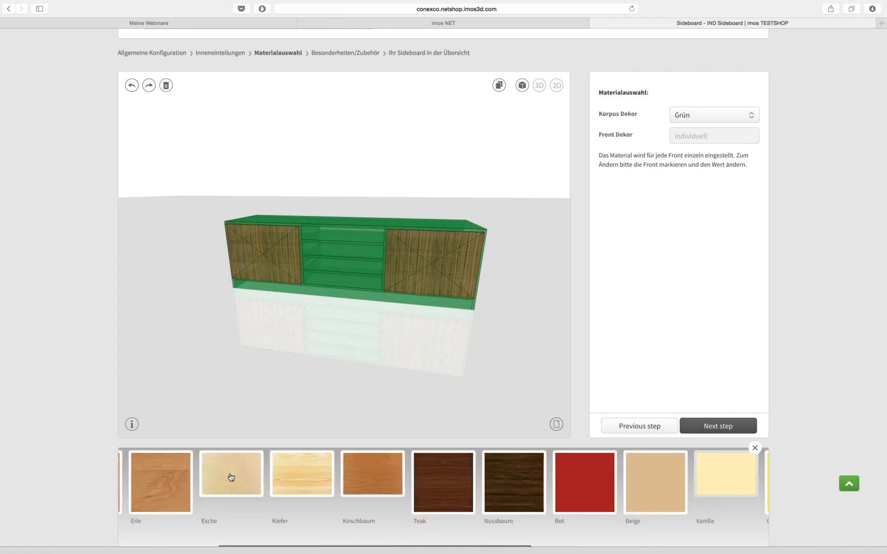
scroll(231, 477, "left", 3)
left_click(441, 476)
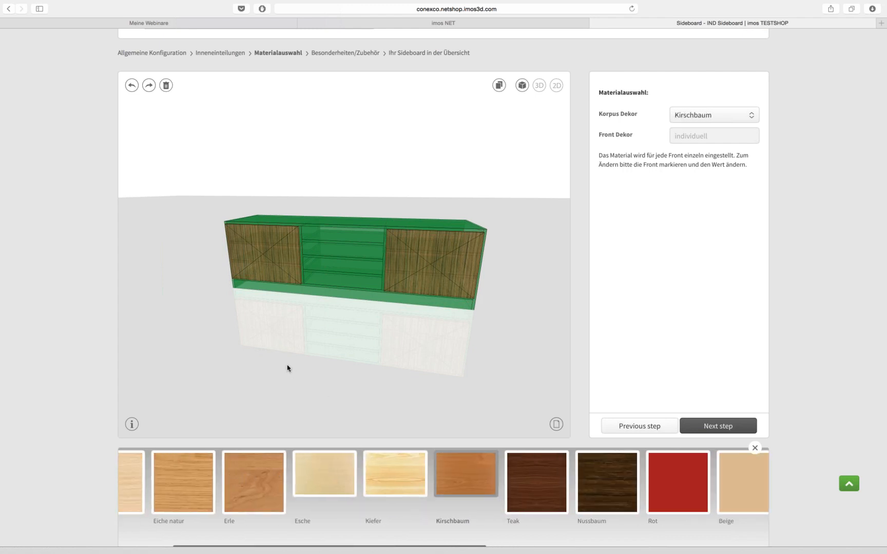
left_click_drag(335, 353, 429, 353)
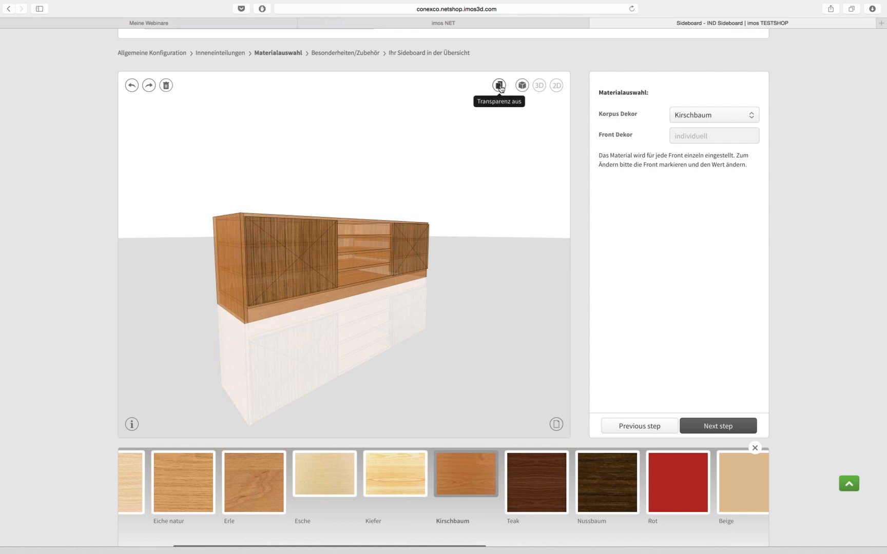
Toggle front transparency off, on and off again while viewing the sideboard
left_click(499, 85)
left_click_drag(510, 245, 438, 263)
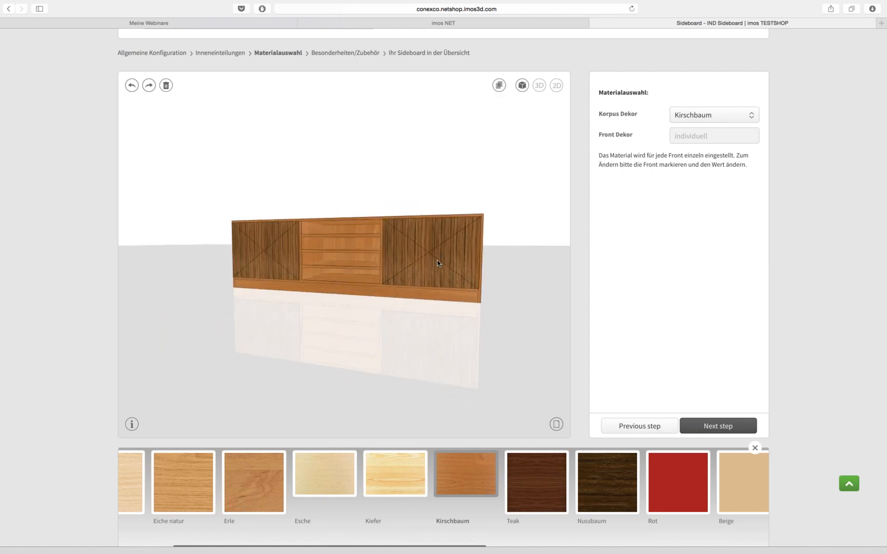
left_click(499, 86)
left_click(500, 86)
left_click_drag(386, 326, 427, 330)
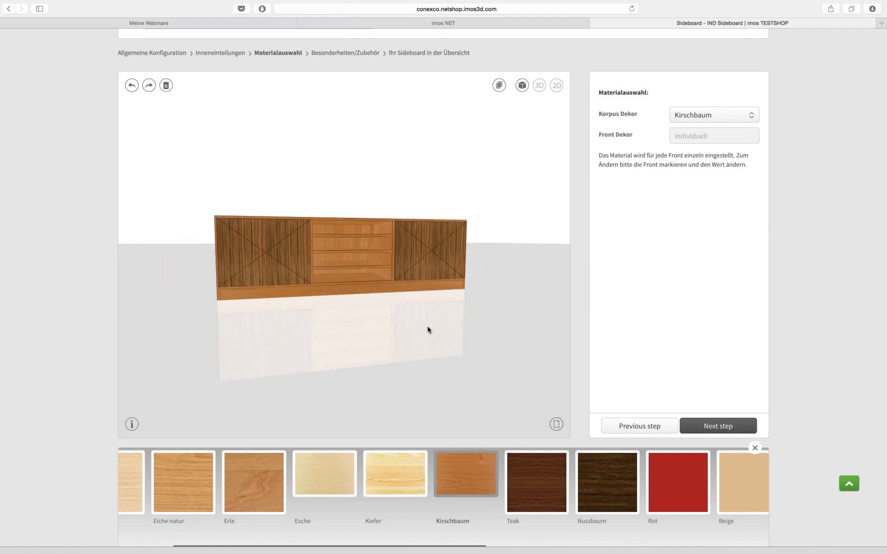
Preview the sideboard in full-screen 3D, then switch to 2D front, side and top views
left_click(522, 86)
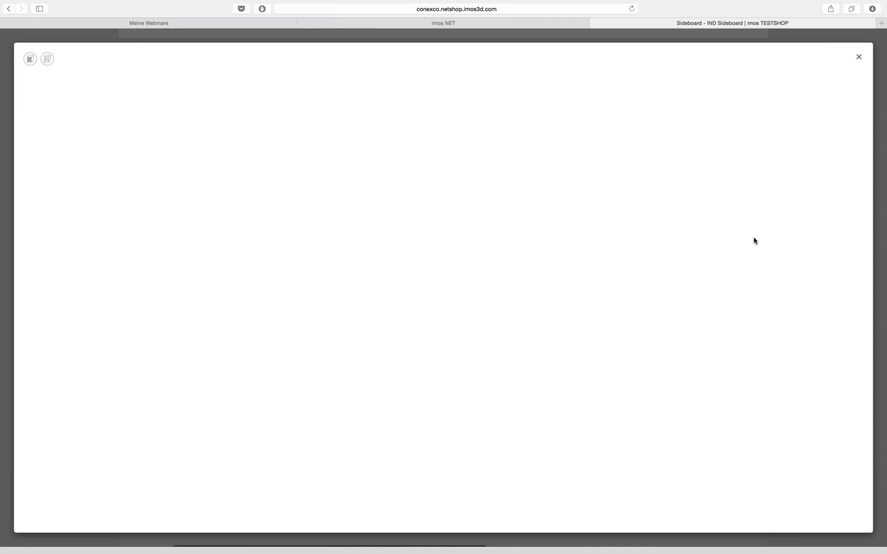
left_click(859, 56)
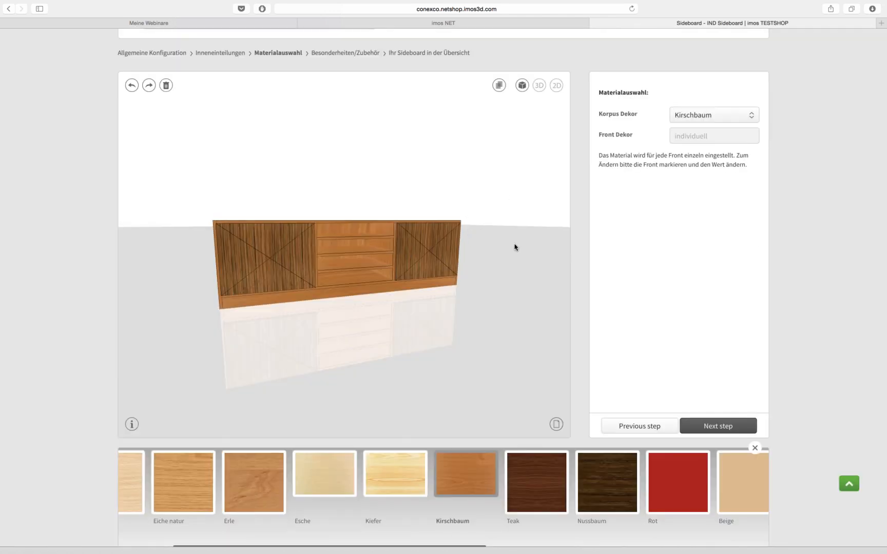
left_click_drag(514, 248, 496, 211)
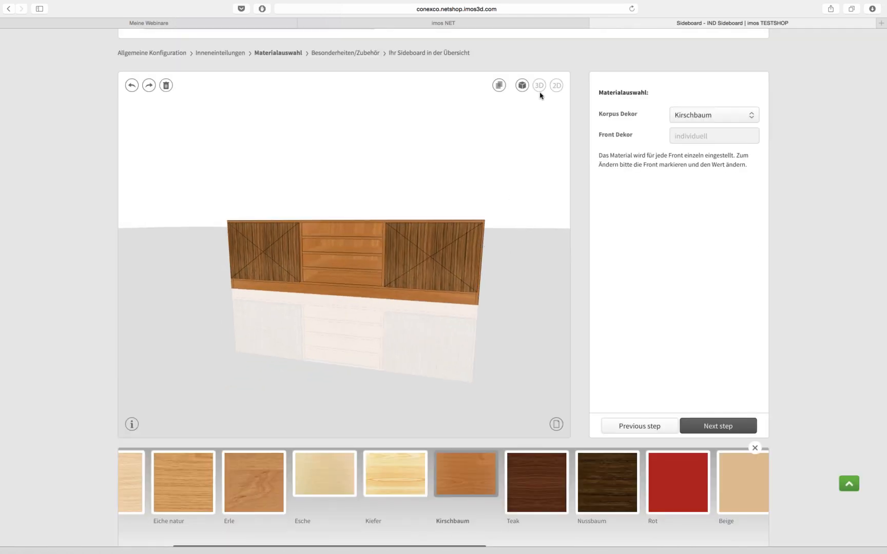
left_click(556, 85)
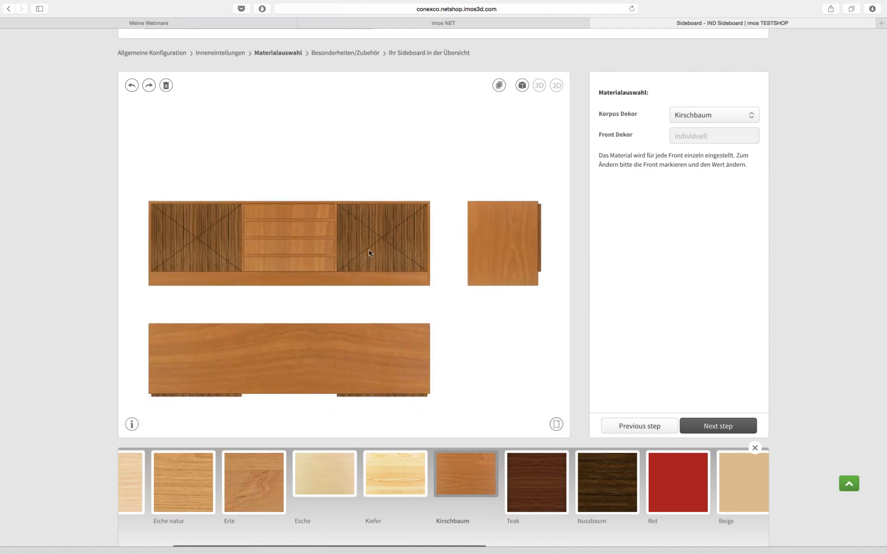
Back in Inneneinteilungen, give the middle compartment three shelves
left_click(299, 254)
left_click(292, 255)
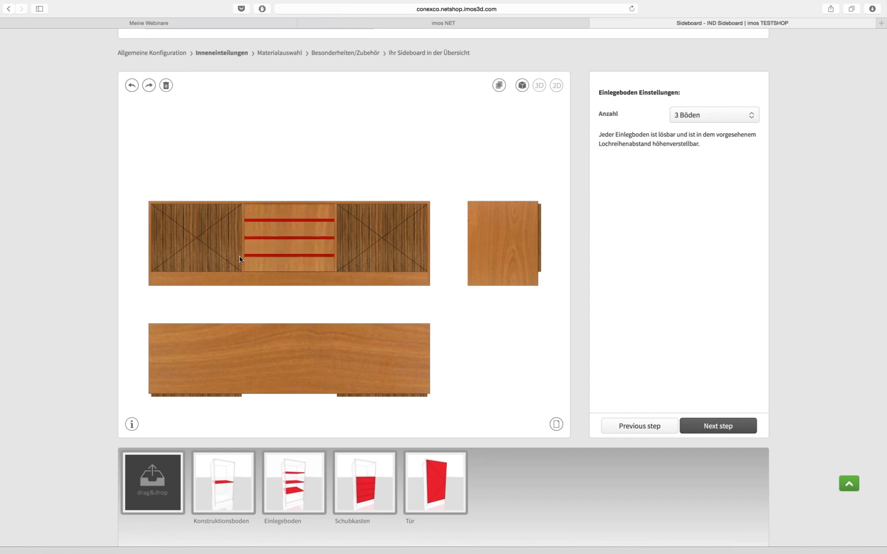
left_click(223, 257)
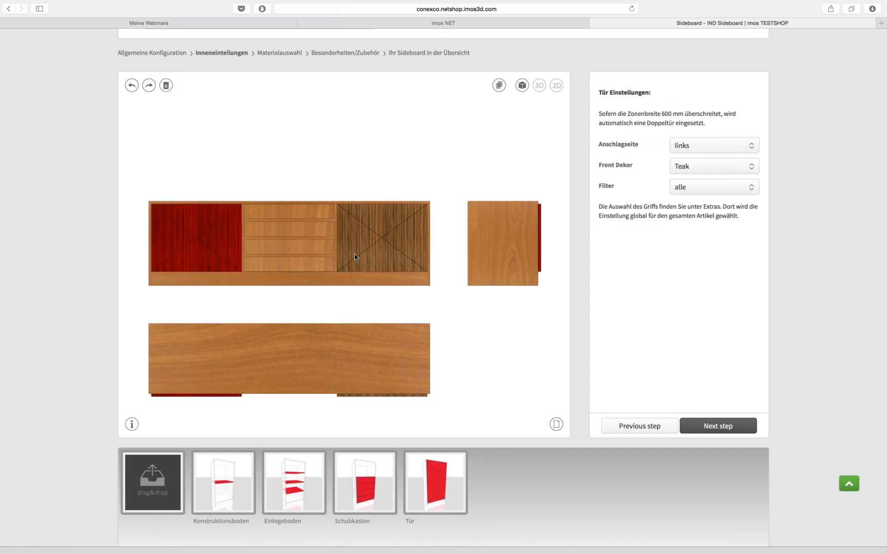
left_click(308, 258)
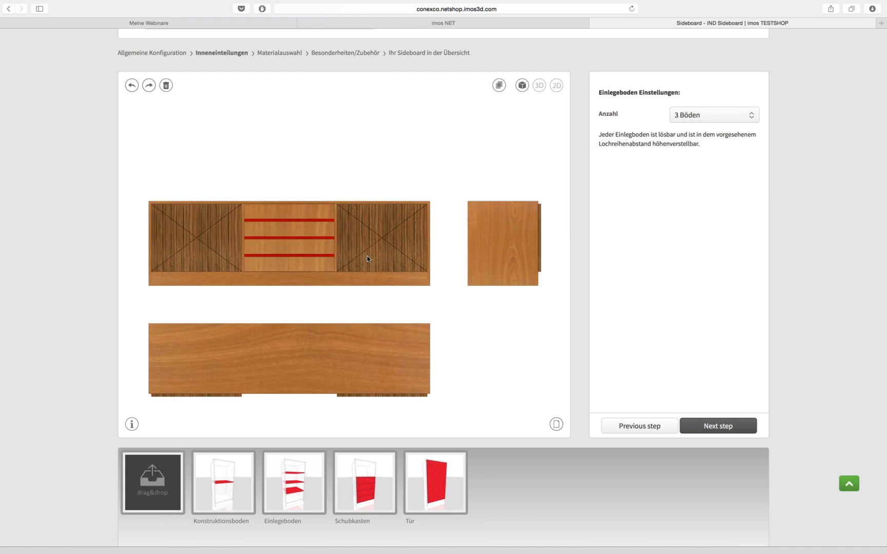
Hinge the right door on the right (rechts) and give it an Esche front decor
left_click(418, 260)
left_click(742, 152)
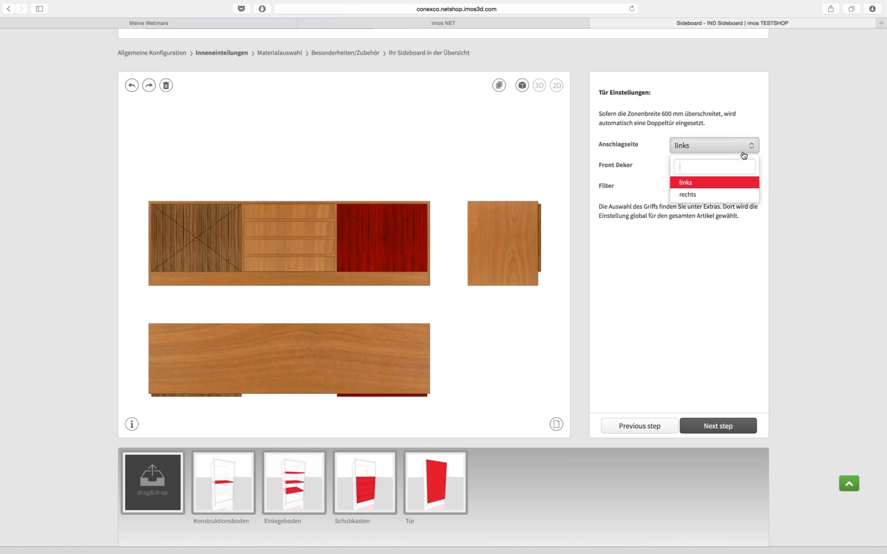
left_click(730, 153)
left_click(730, 153)
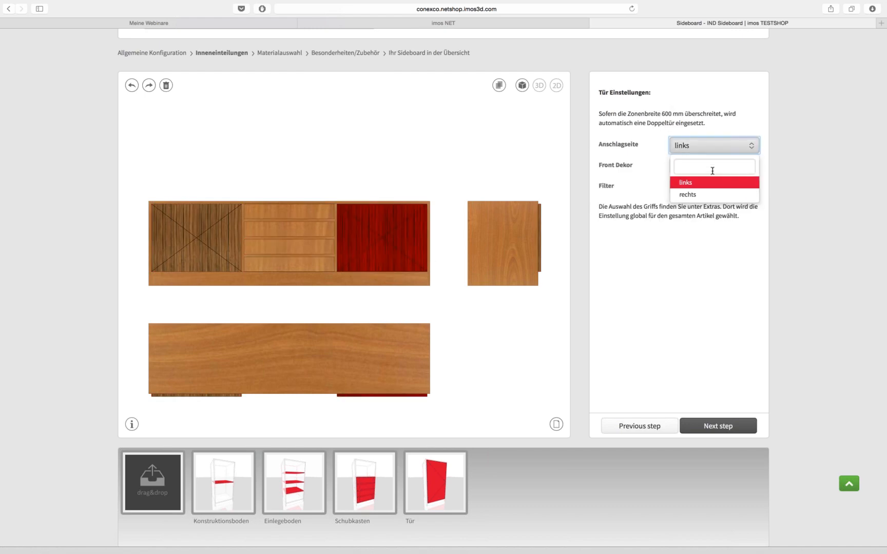
left_click(692, 193)
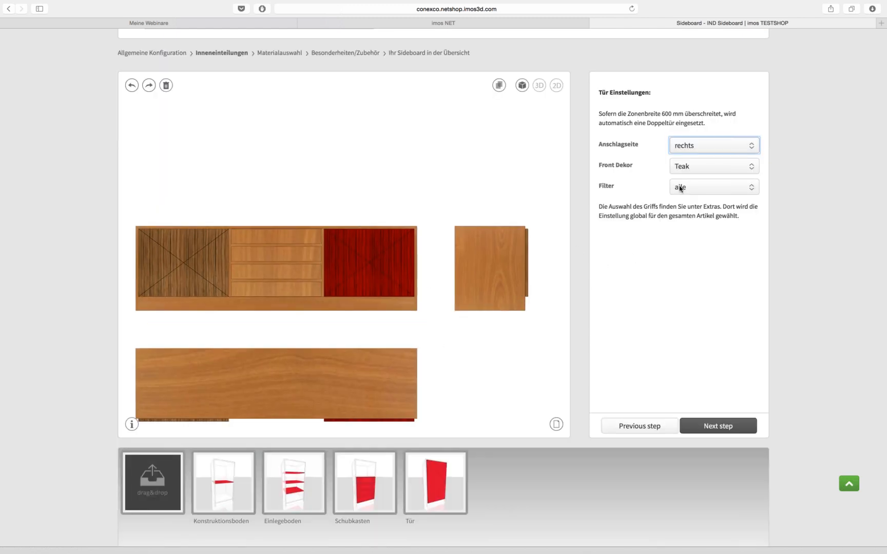
left_click(708, 168)
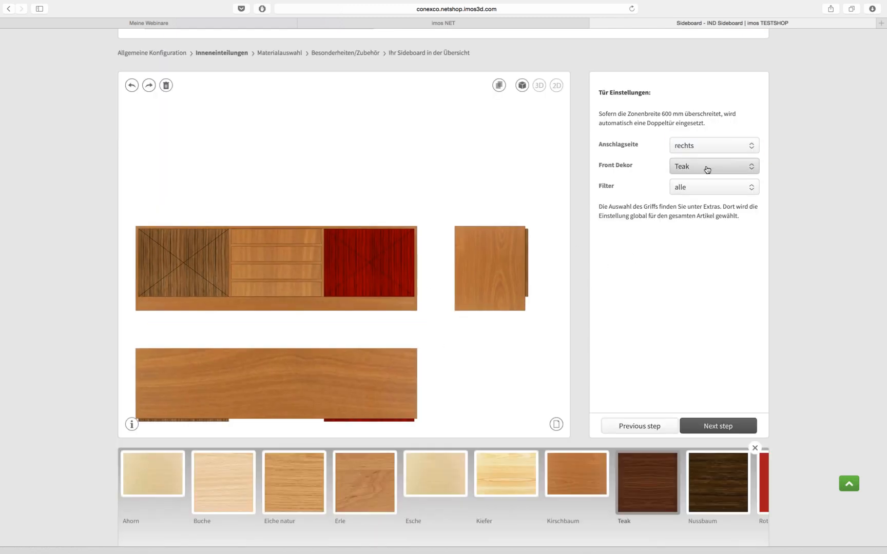
left_click(697, 172)
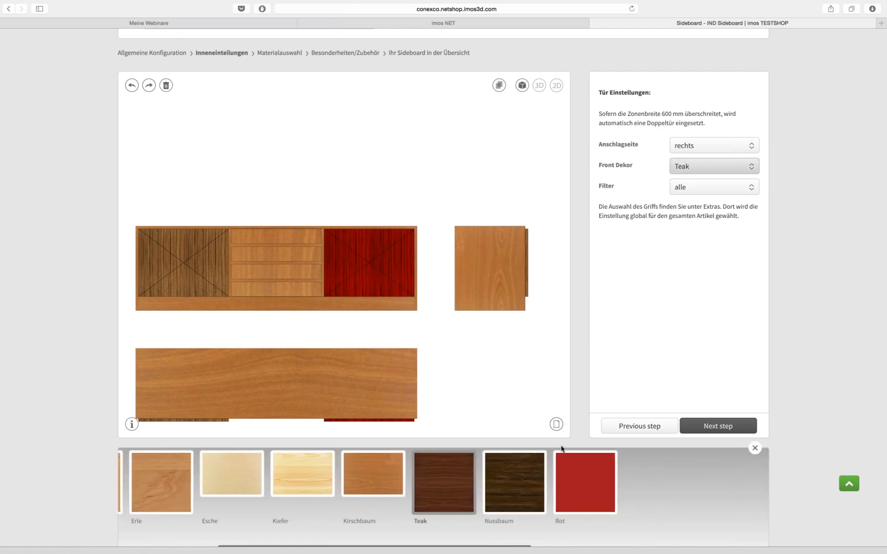
left_click(235, 482)
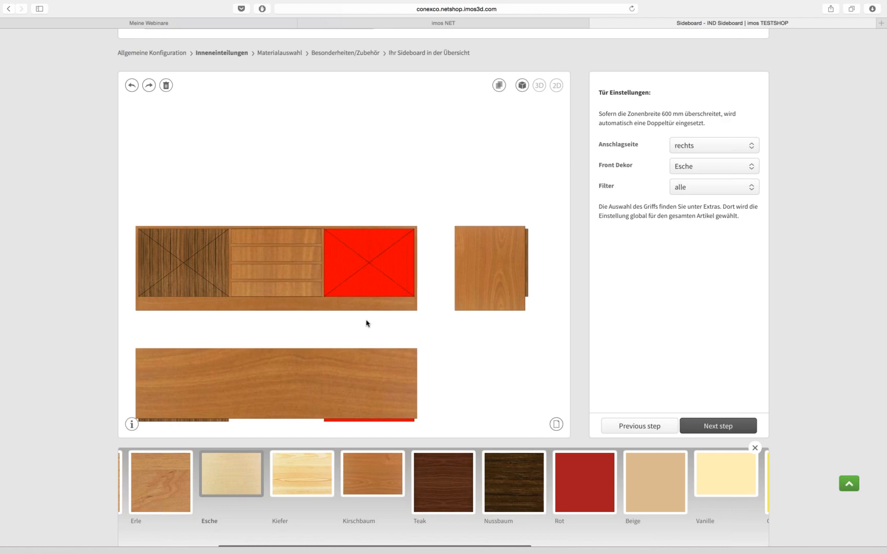
left_click(275, 309)
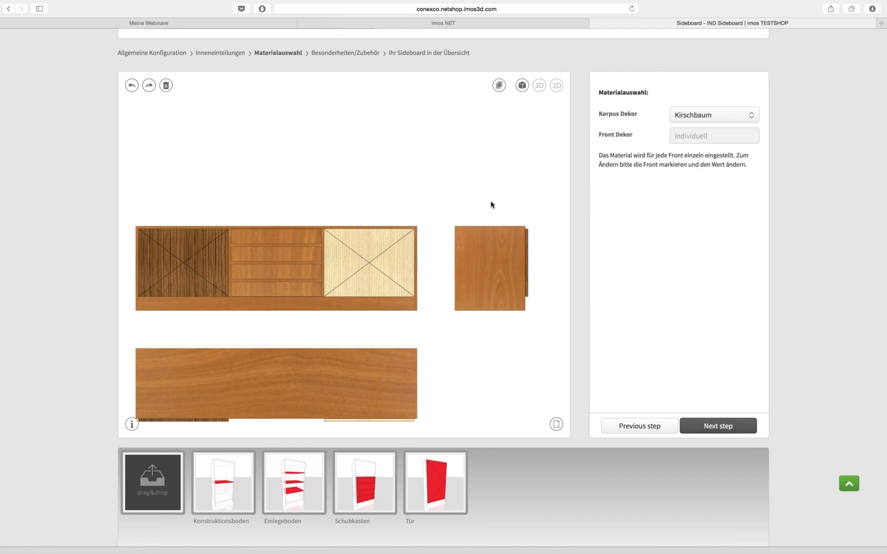
Return to the 3D perspective view and step back to Inneneinteilungen
left_click(538, 85)
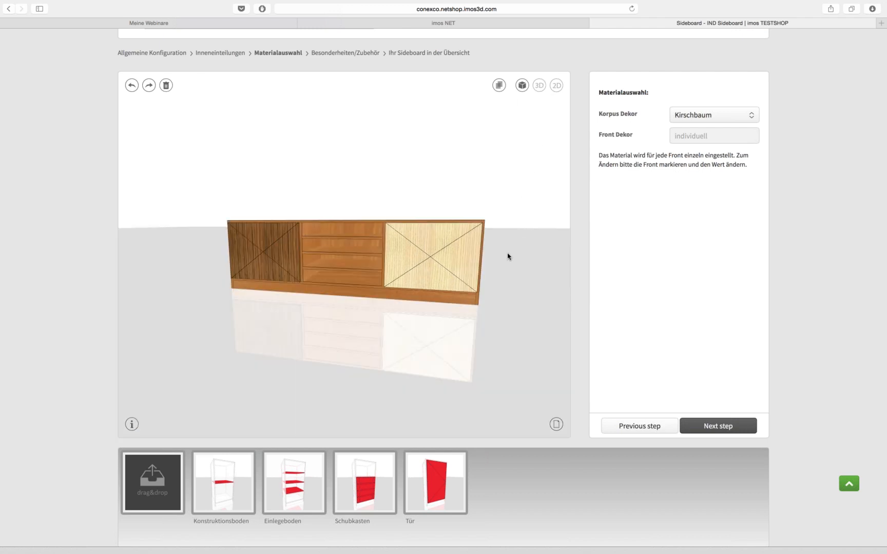
left_click_drag(473, 364, 489, 338)
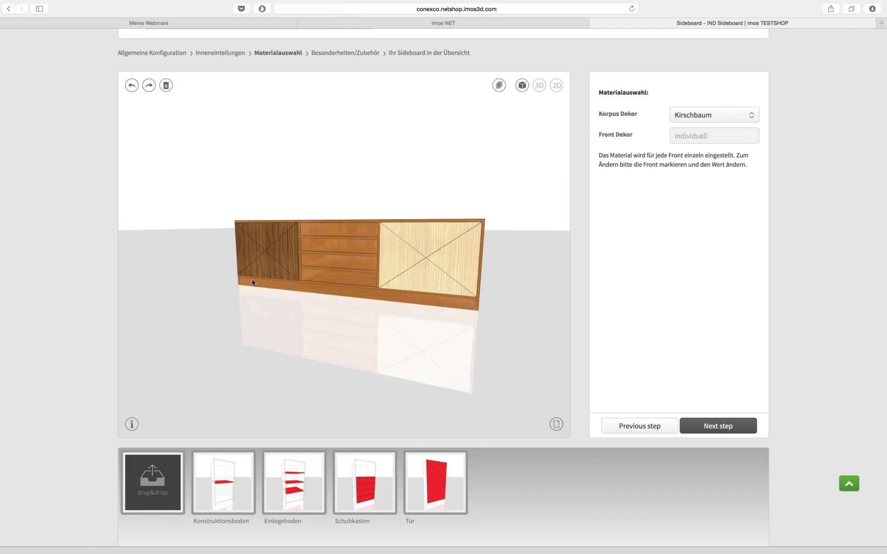
scroll(725, 307, "up", 5)
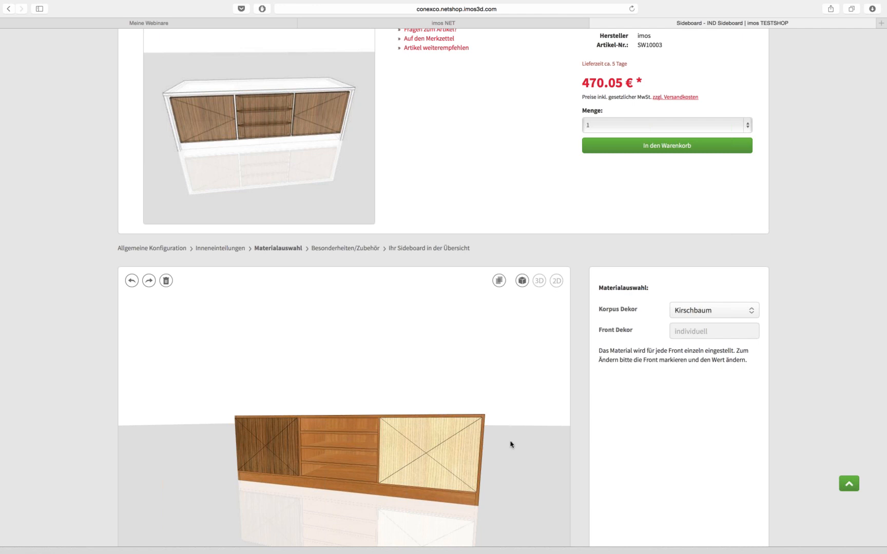
scroll(564, 439, "up", 5)
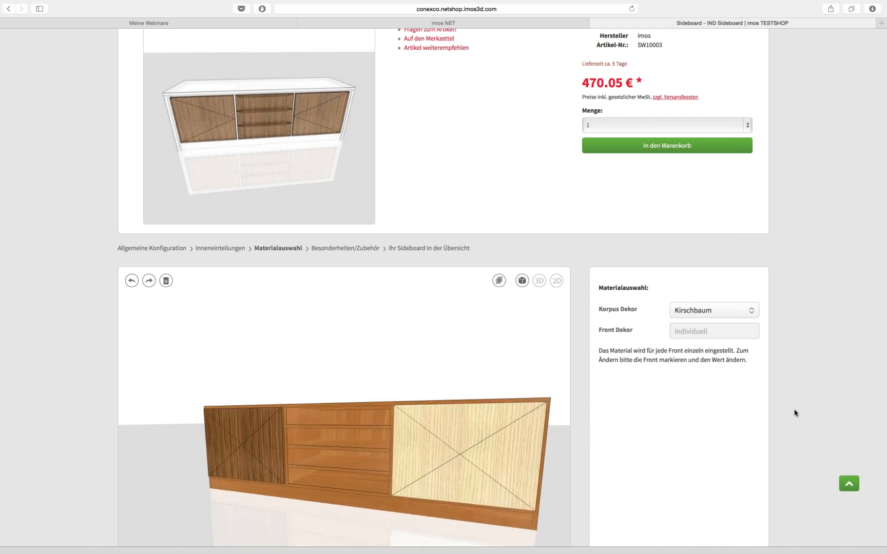
scroll(794, 413, "down", 5)
left_click(628, 431)
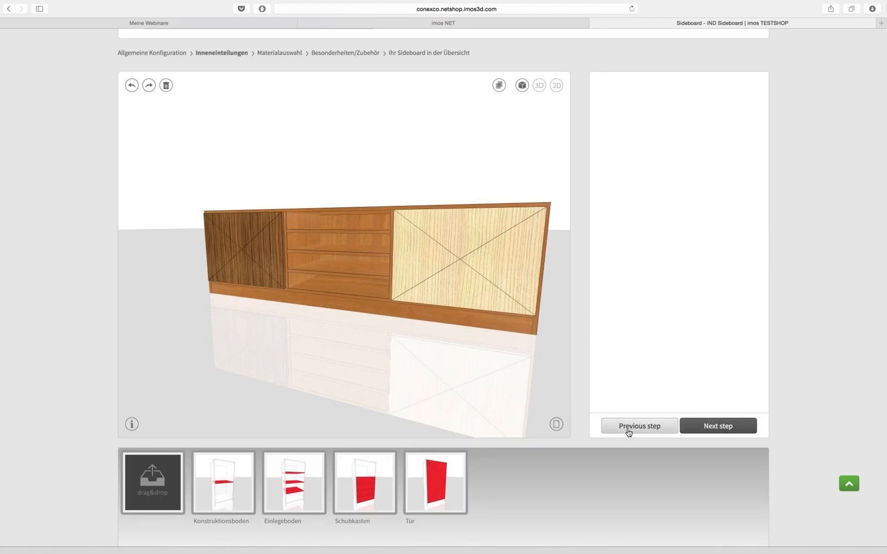
Set the sideboard height to 800 mm and width to 1800 mm
scroll(855, 283, "up", 5)
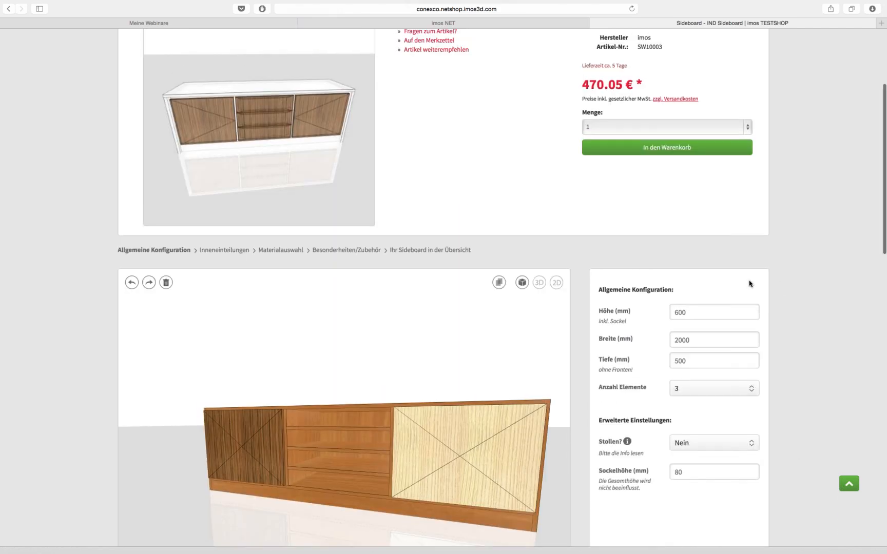
double_click(696, 313)
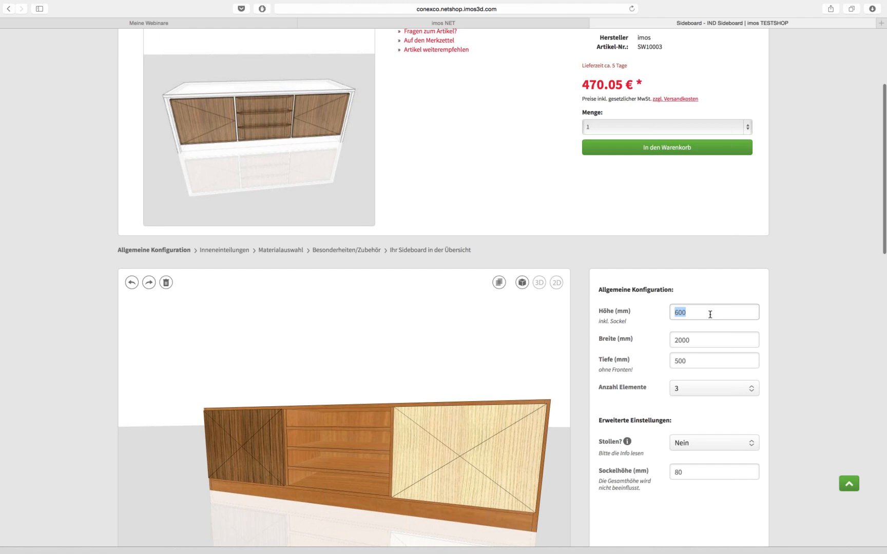
key("Left")
key("Delete")
type("8")
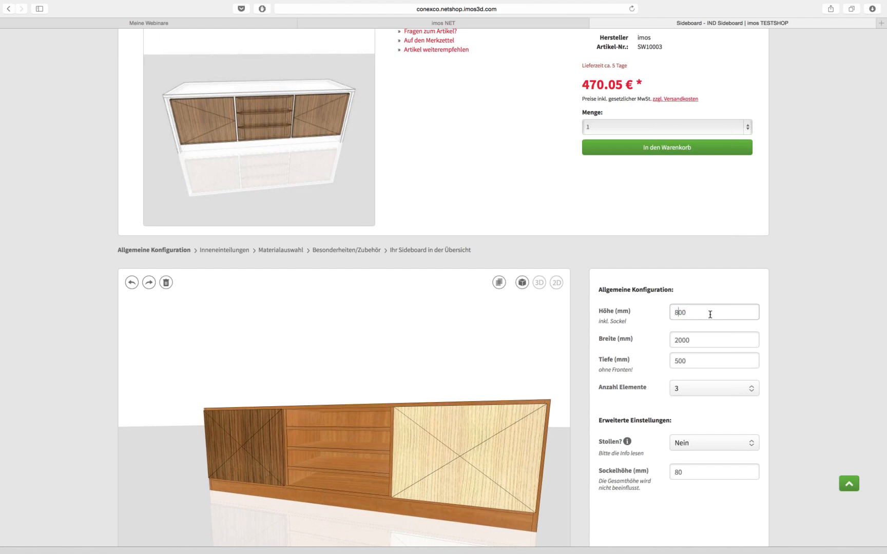
key("Tab")
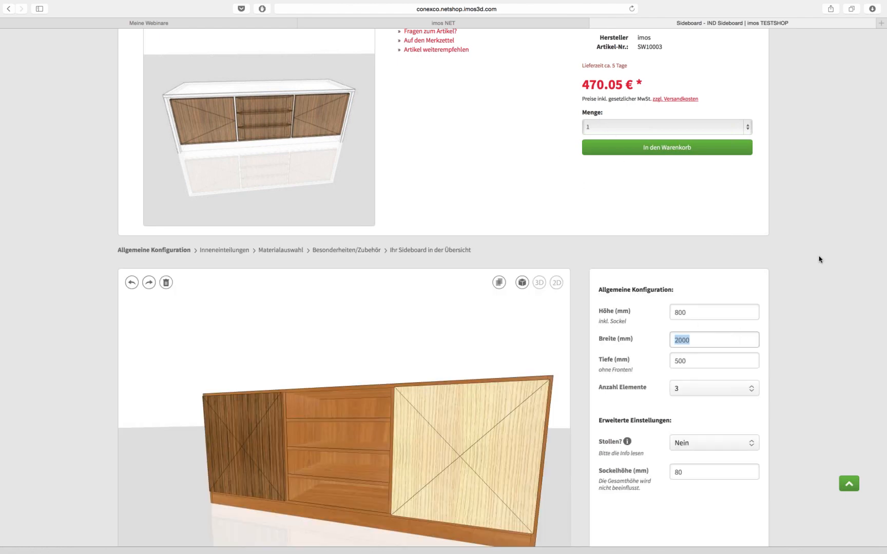
scroll(808, 259, "down", 1)
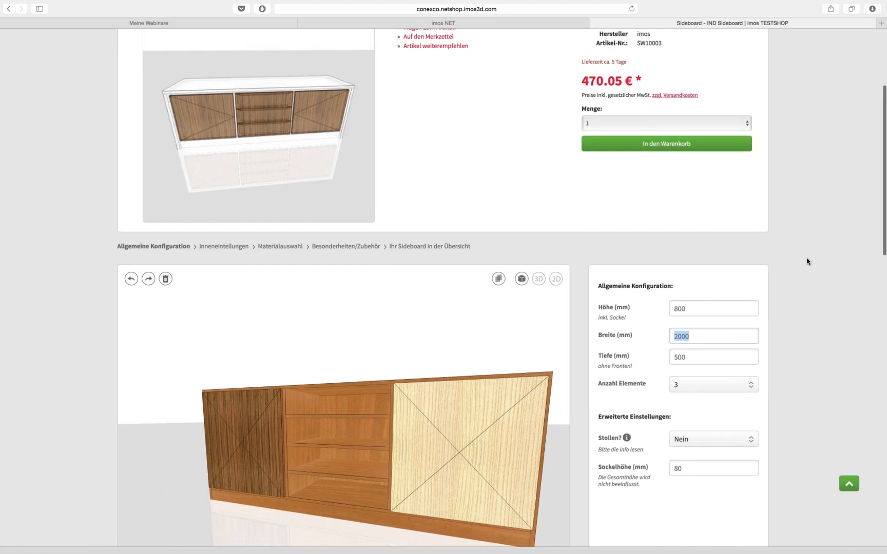
left_click(693, 336)
key("BackSpace")
key("BackSpace")
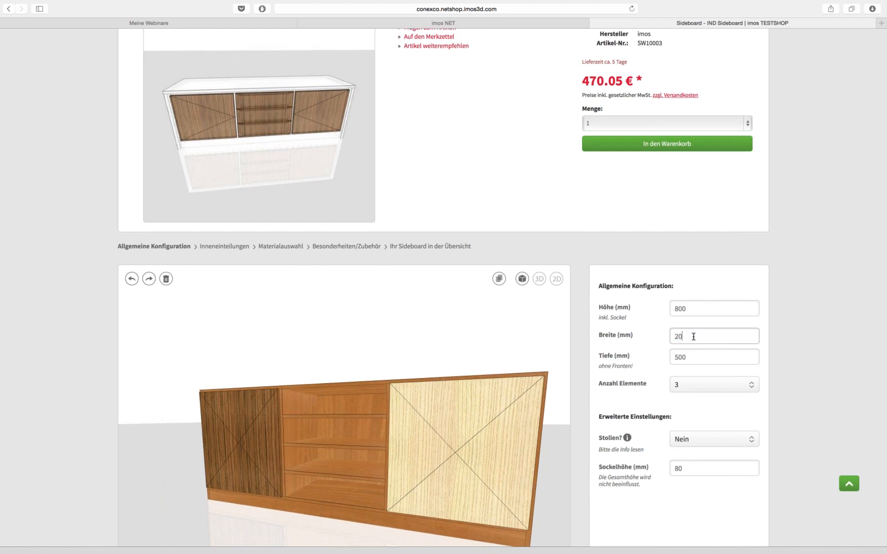
key("BackSpace")
type("1800")
key("Tab")
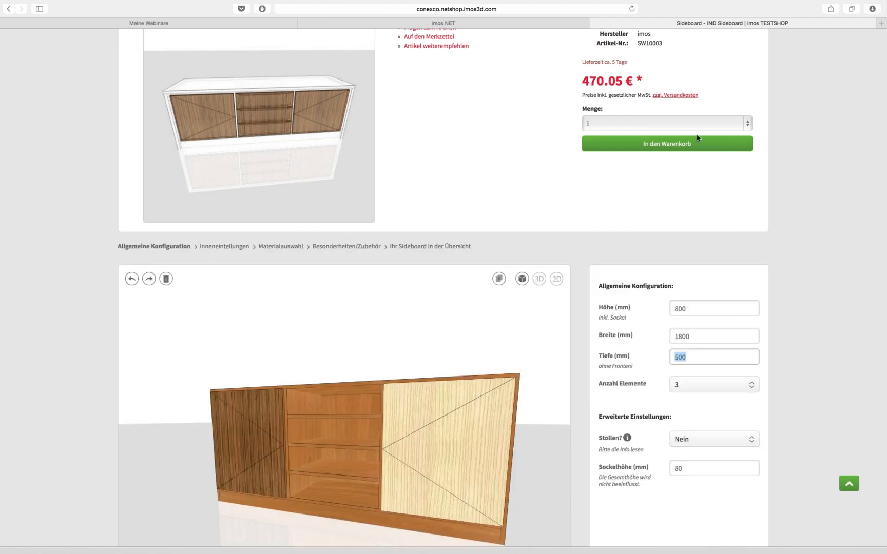
Add the configured Individuelles Sideboard to the shopping cart
scroll(822, 287, "down", 1)
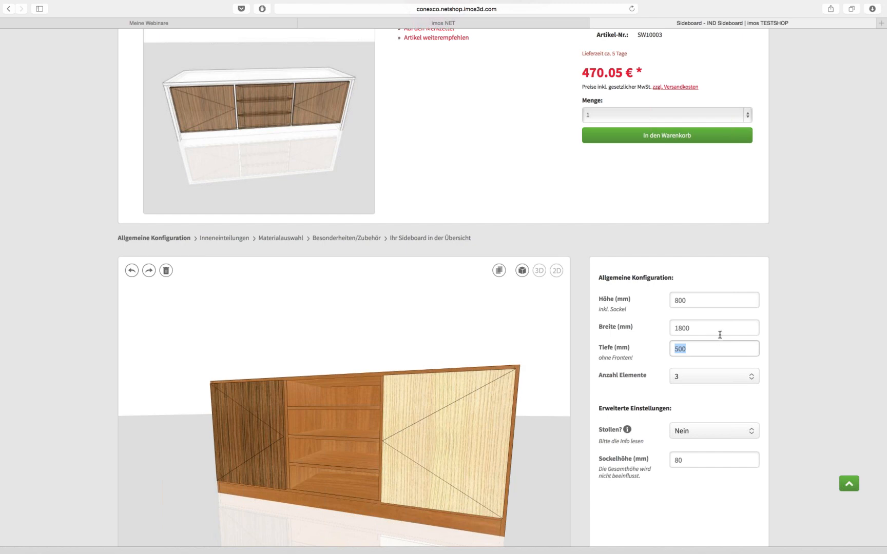
scroll(653, 252, "up", 5)
left_click(650, 259)
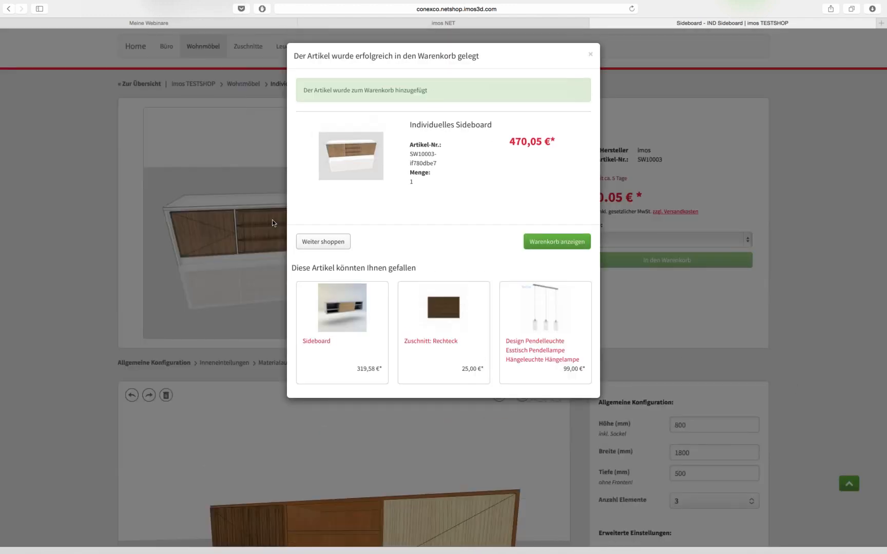
Show the cart from the popup and continue past Safari's certificate warning
left_click(556, 242)
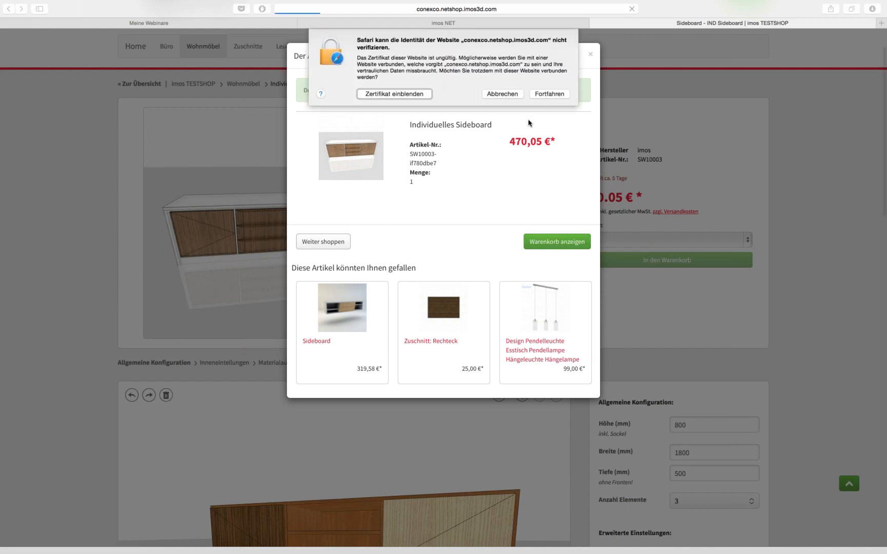
left_click(549, 94)
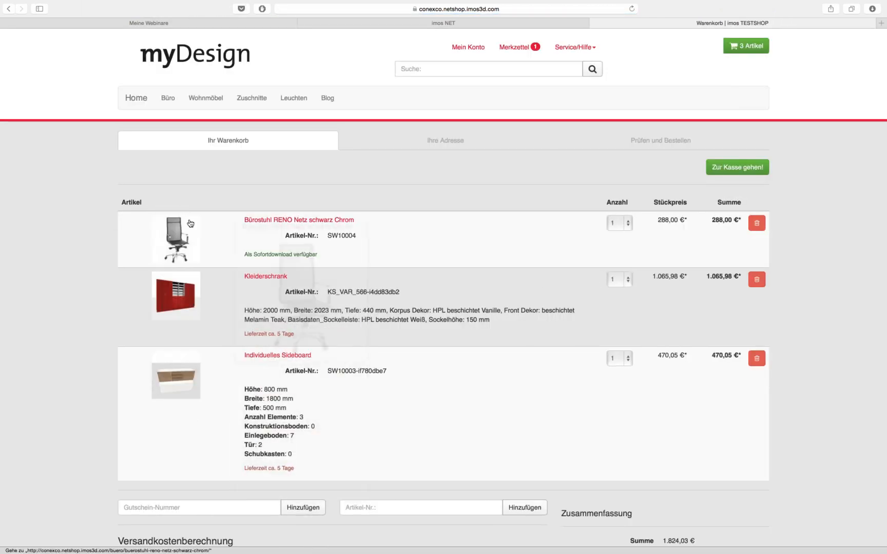
Review the cart, highlighting the wardrobe's and sideboard's specification details
mouse_move(171, 308)
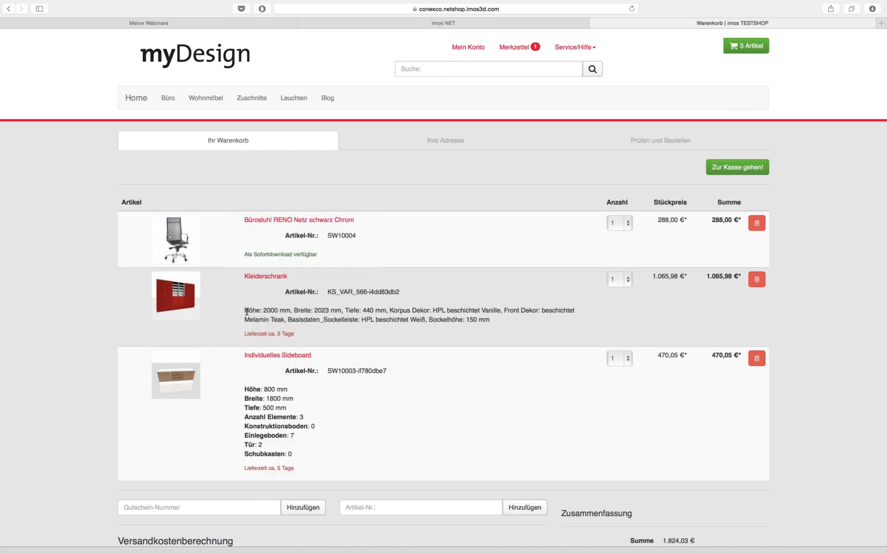
left_click_drag(245, 310, 365, 345)
left_click(264, 404)
left_click_drag(249, 389, 308, 452)
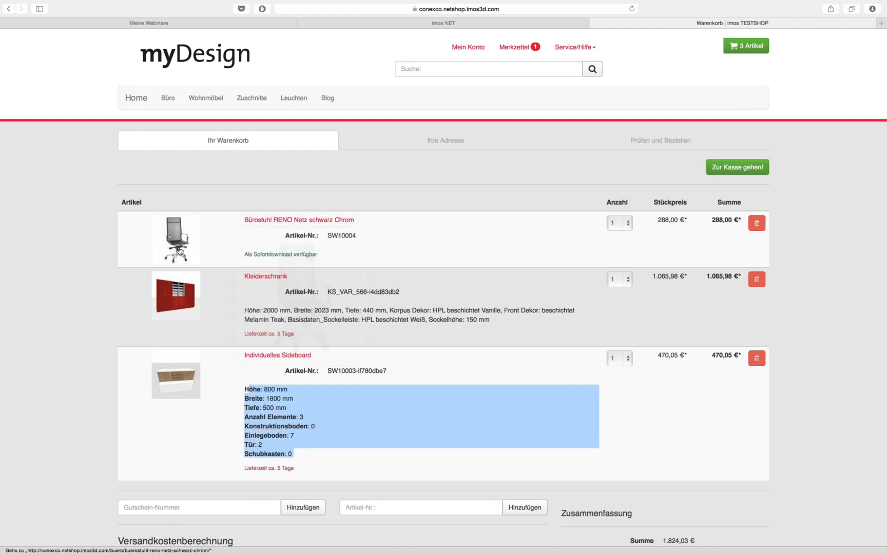
scroll(817, 314, "down", 1)
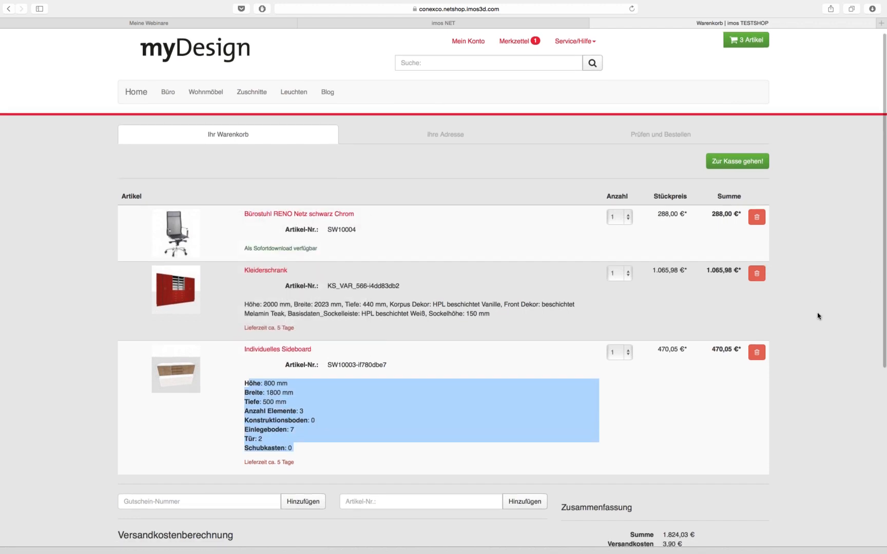
left_click(814, 320)
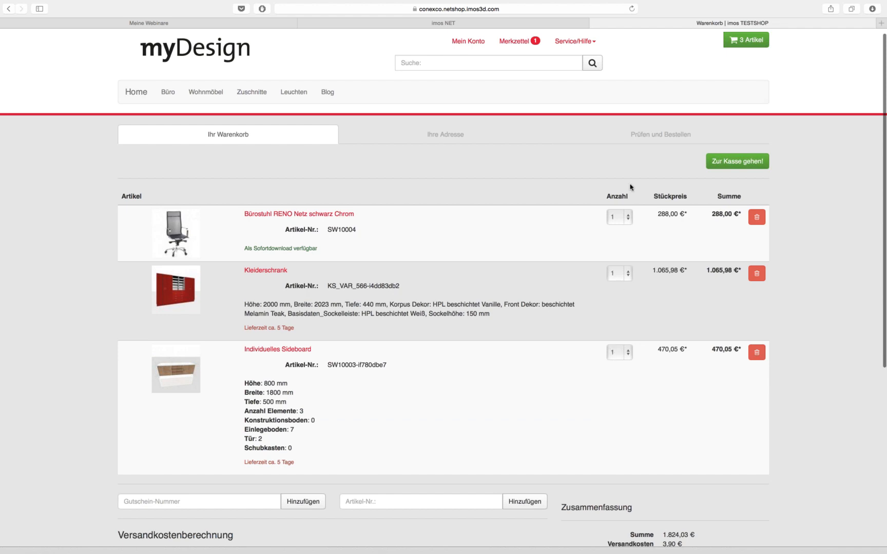
scroll(672, 366, "down", 5)
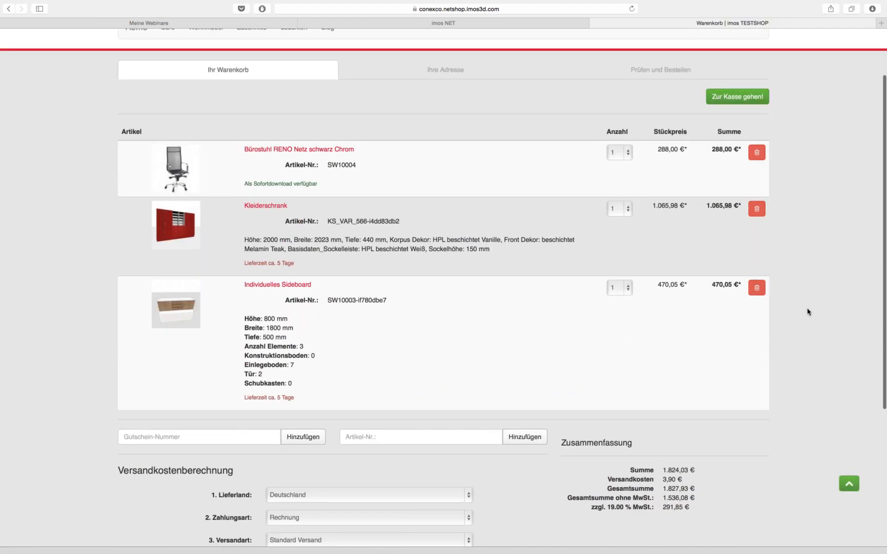
scroll(808, 312, "down", 10)
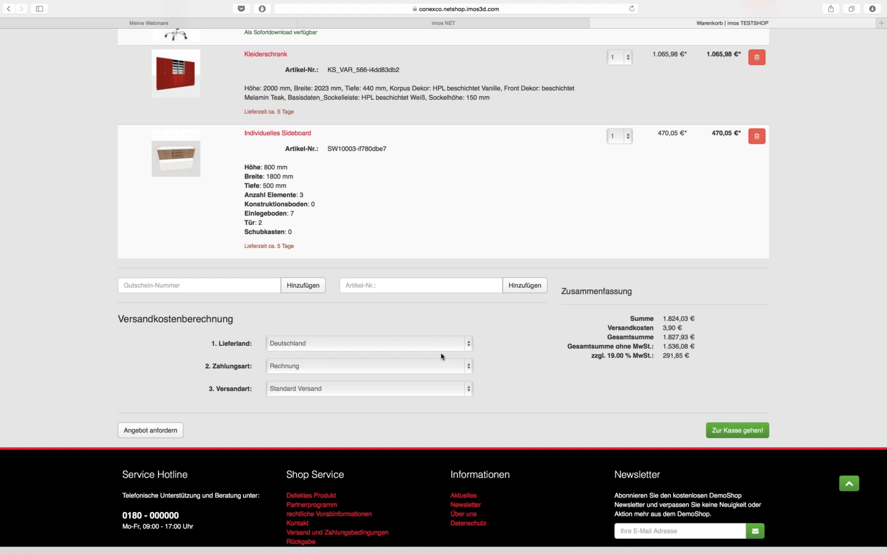
scroll(439, 373, "down", 1)
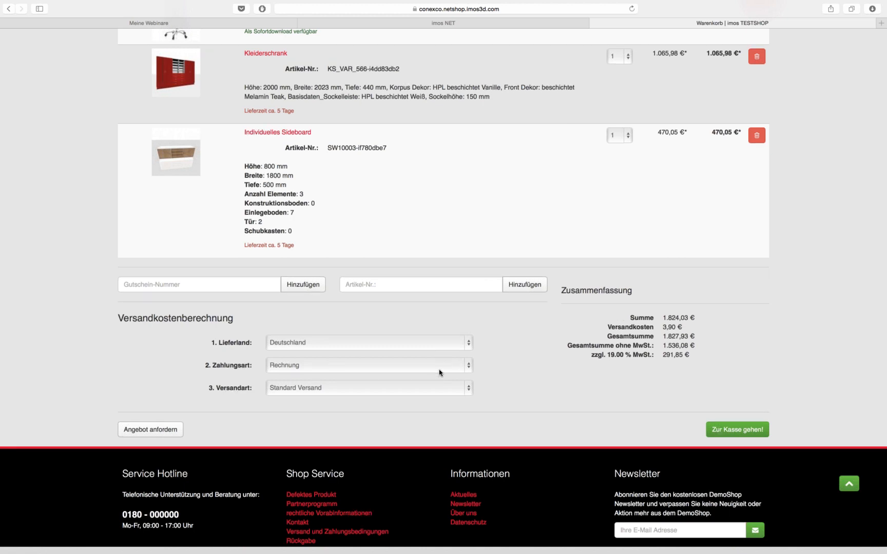
Keep Deutschland delivery and Rechnung payment, then proceed to checkout
left_click(460, 344)
left_click(460, 344)
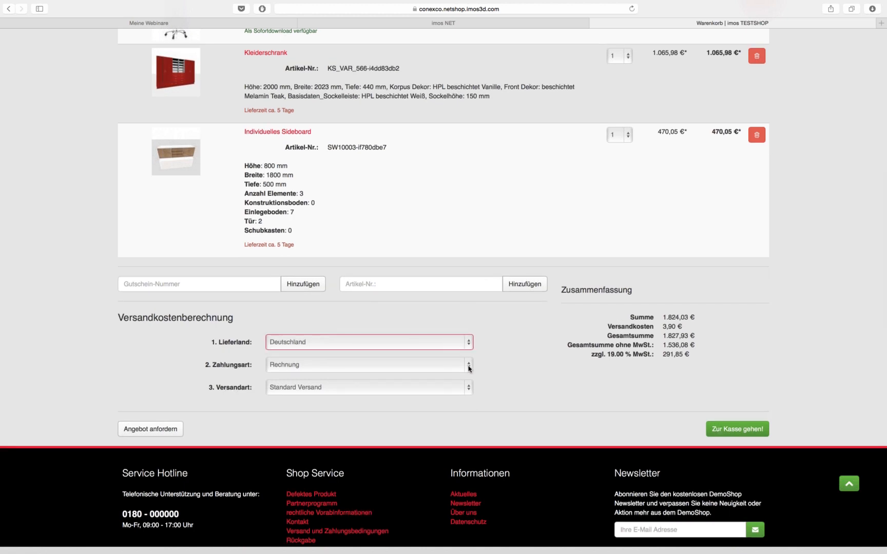
left_click(464, 366)
left_click(479, 366)
left_click(472, 368)
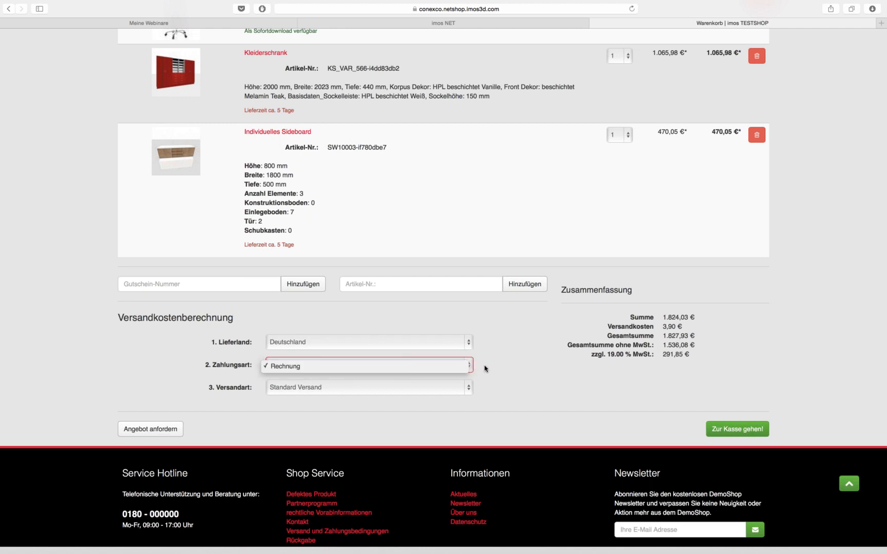
left_click(485, 367)
left_click(471, 368)
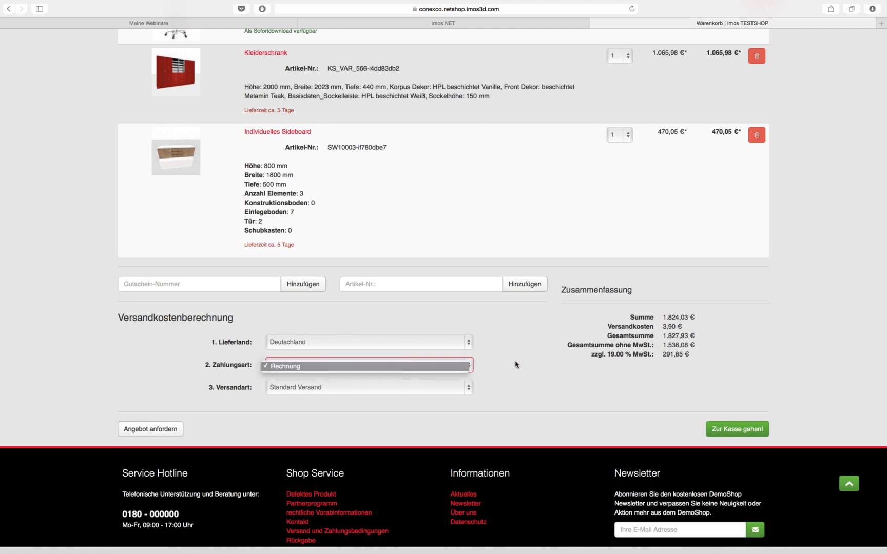
left_click(515, 365)
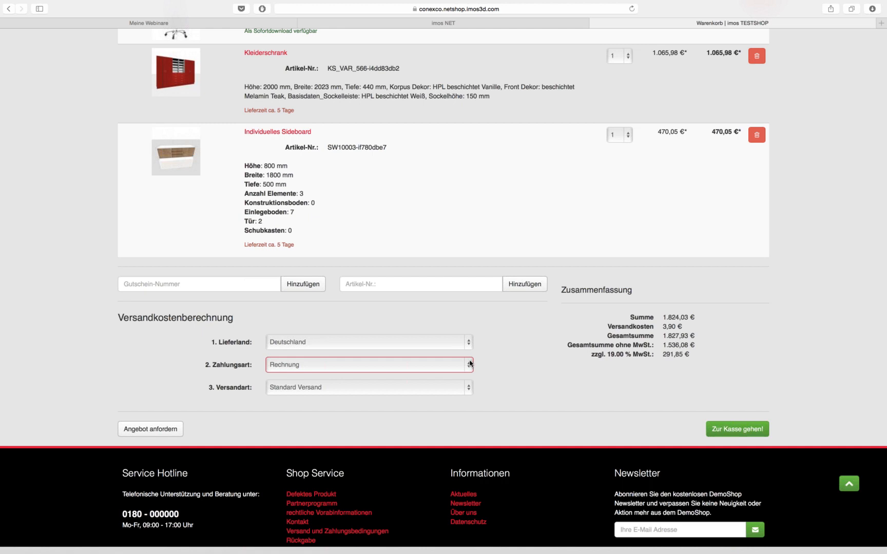
left_click(470, 362)
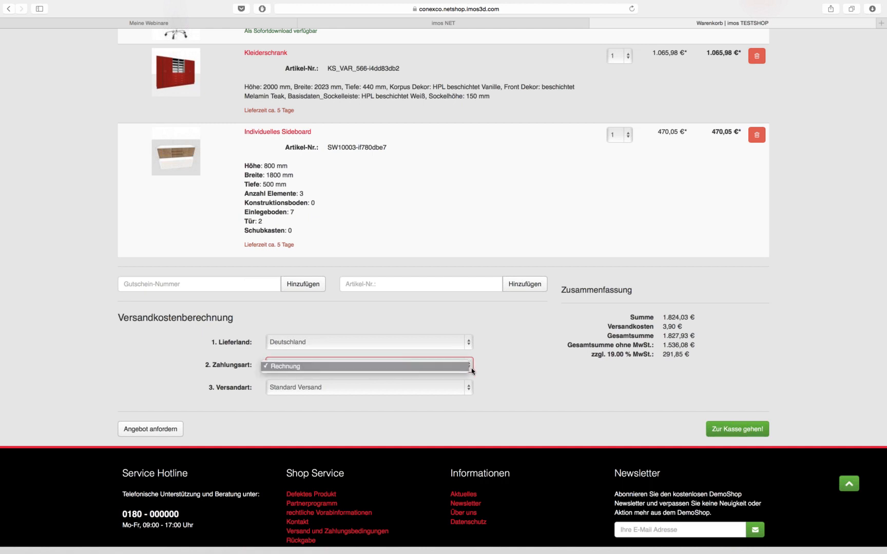
left_click(472, 367)
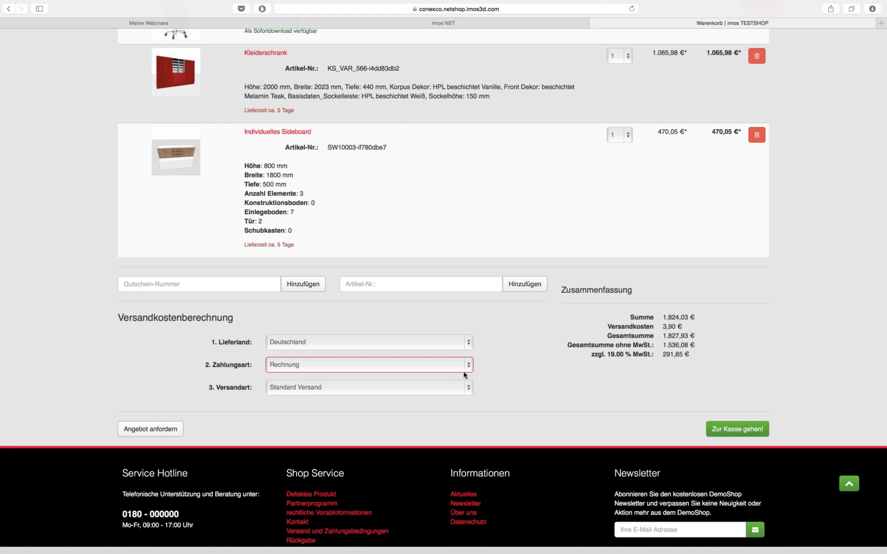
left_click(728, 434)
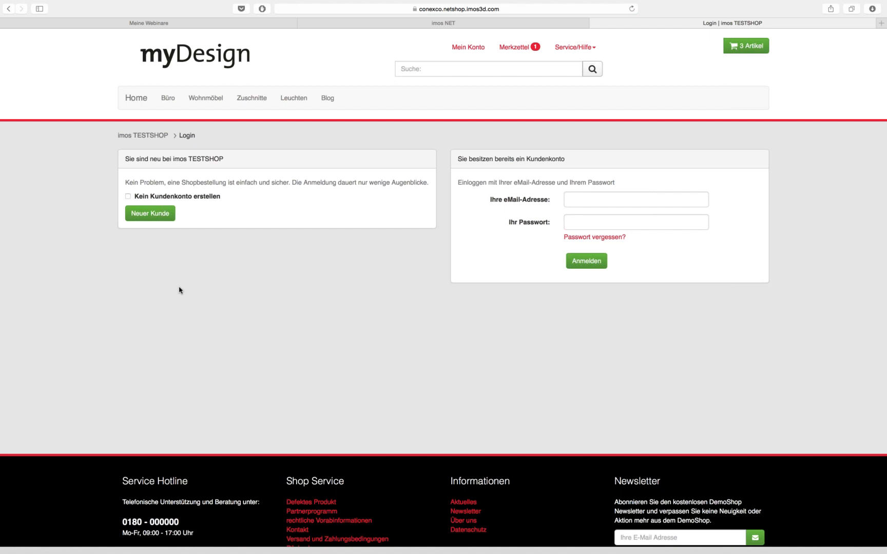
Tick Kein Kundenkonto erstellen and continue as Neuer Kunde
left_click(128, 197)
left_click(154, 214)
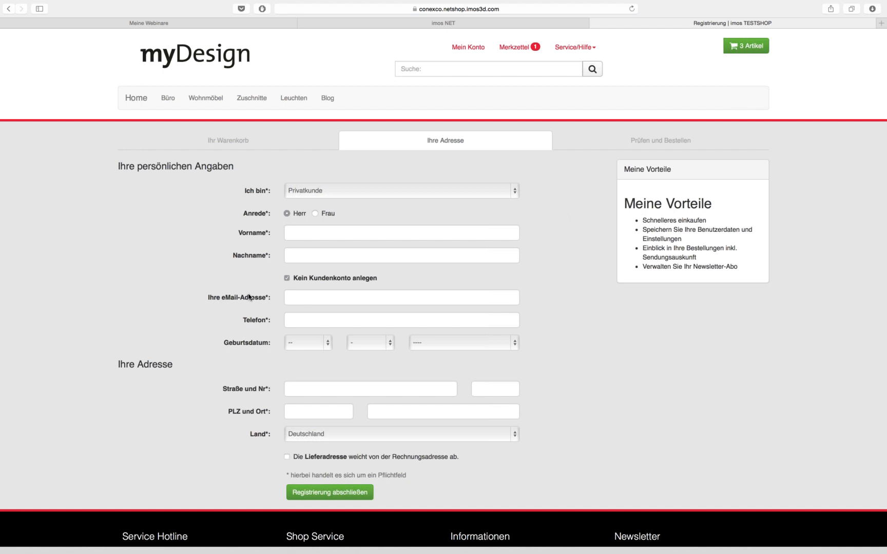
Keep Privatkunde as customer type and enter the customer's first and last name
scroll(585, 239, "down", 3)
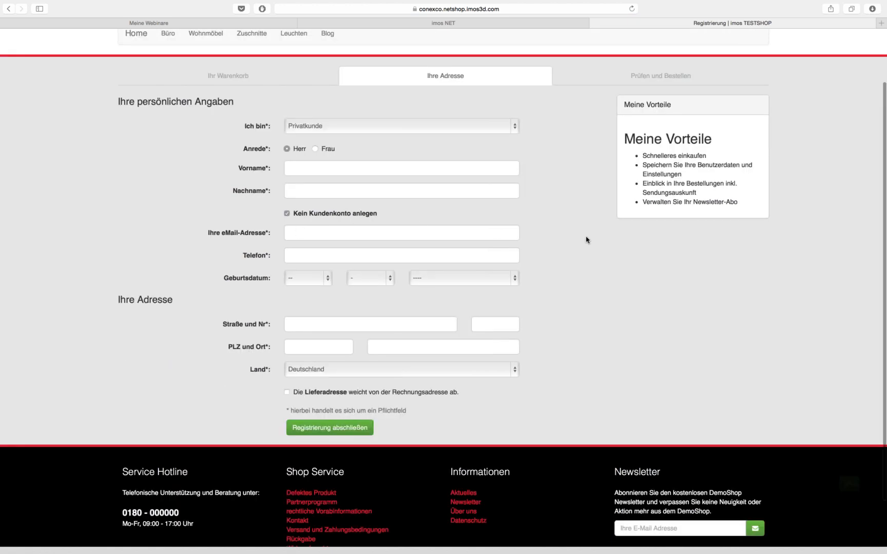
scroll(570, 240, "up", 2)
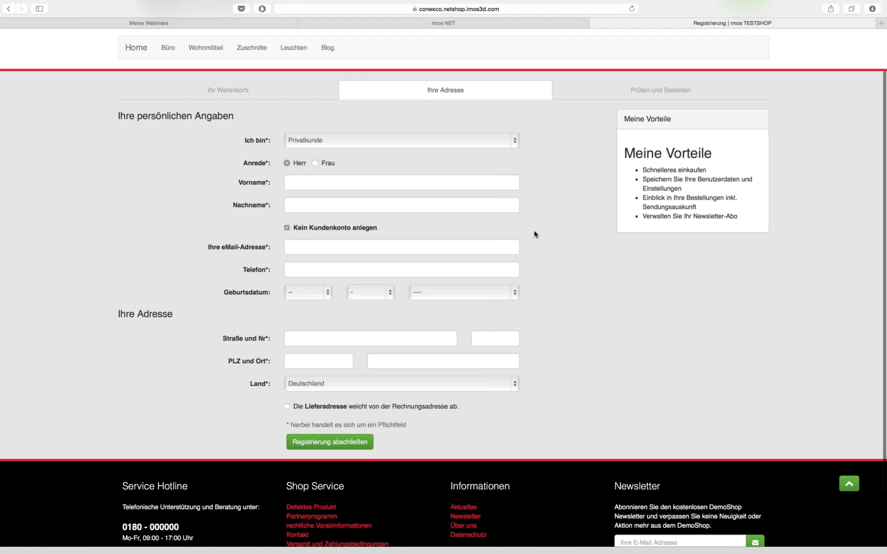
left_click(322, 141)
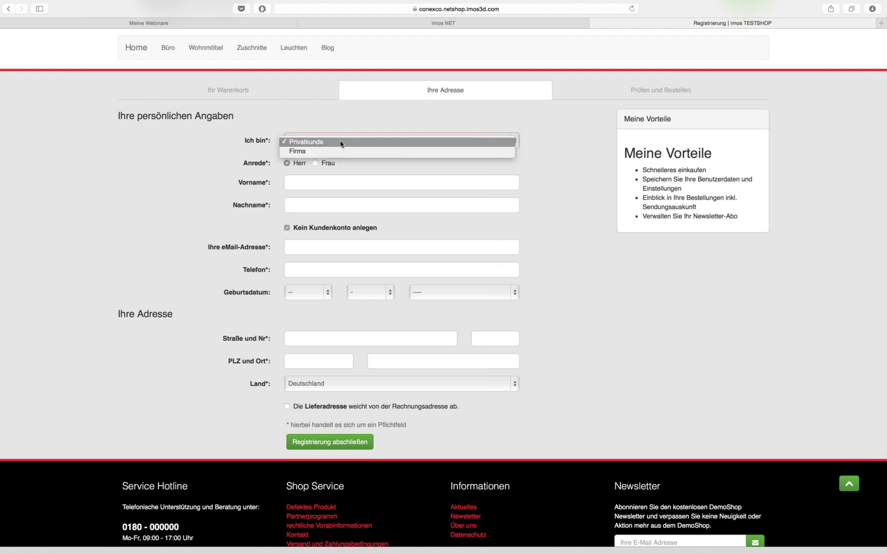
left_click(488, 175)
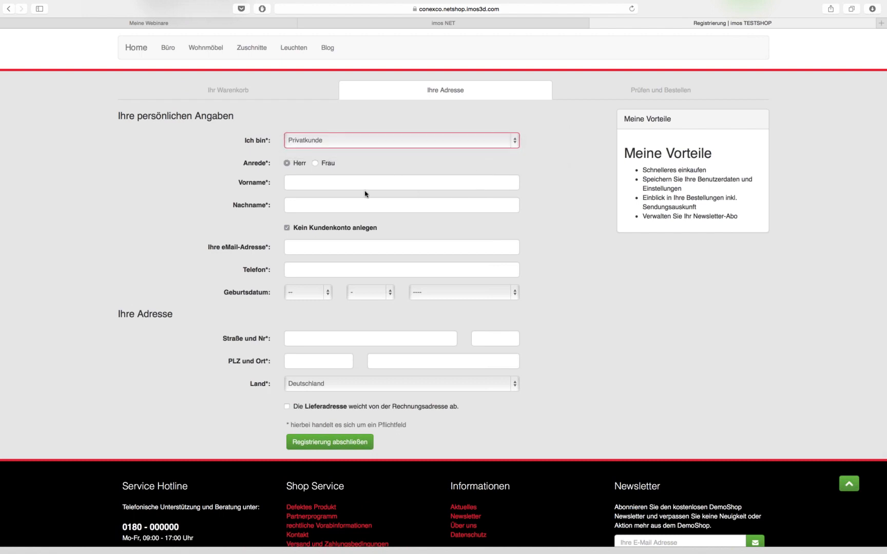
left_click(303, 182)
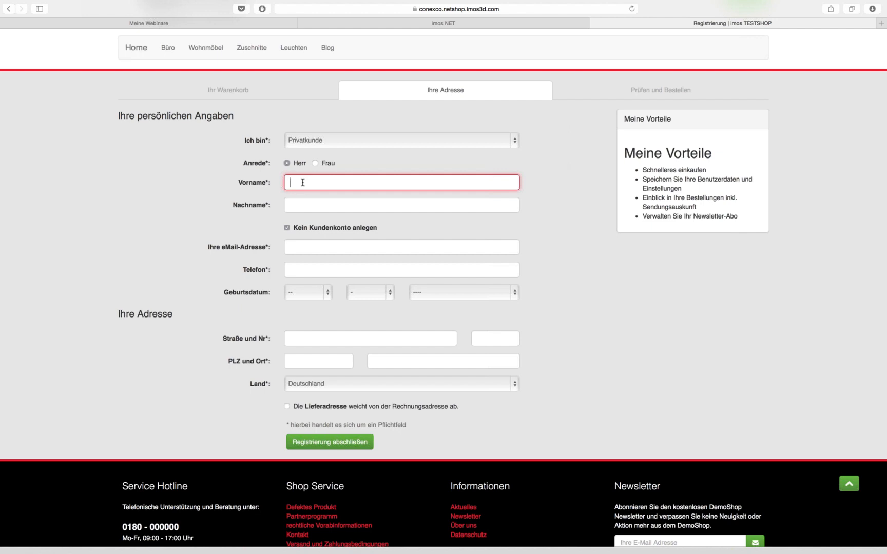
key("Tab")
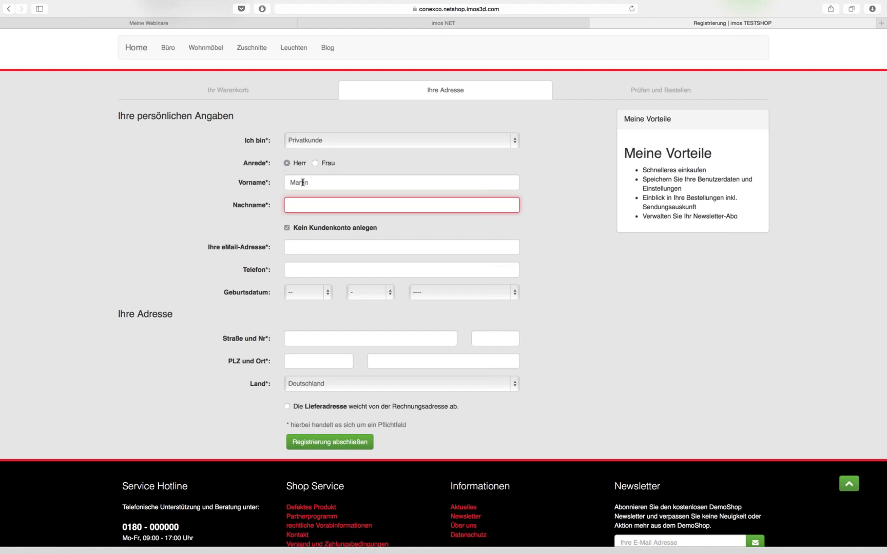
key("Tab")
key("Tab")
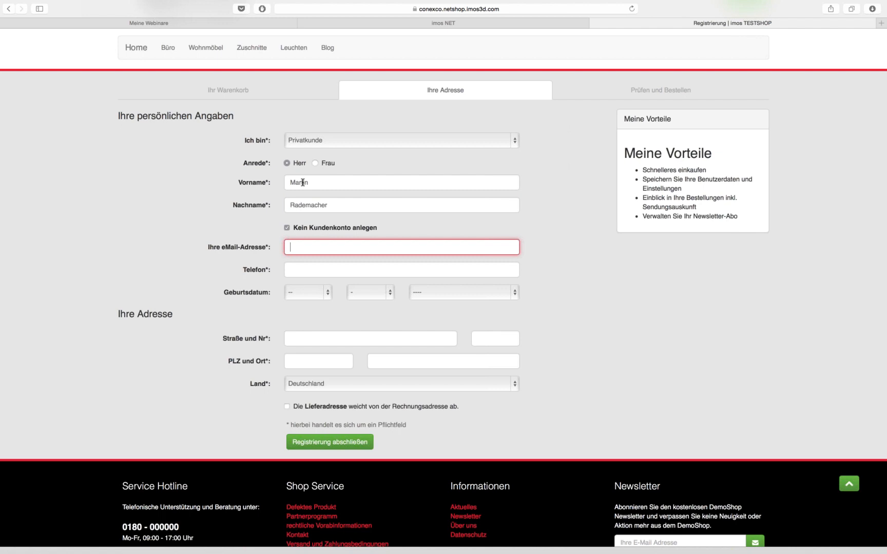
Fill in the customer's e-mail address and phone number, skipping the birth date
key("Tab")
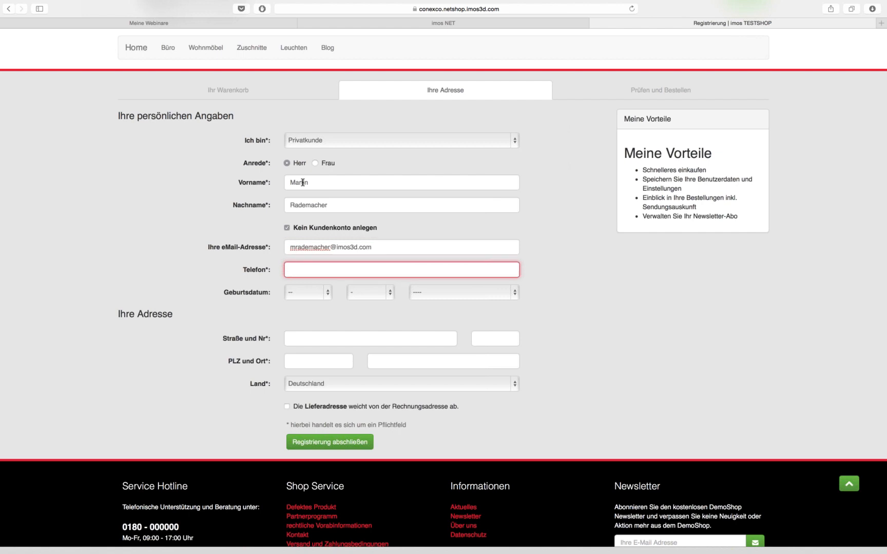
key("Tab")
key("Tab")
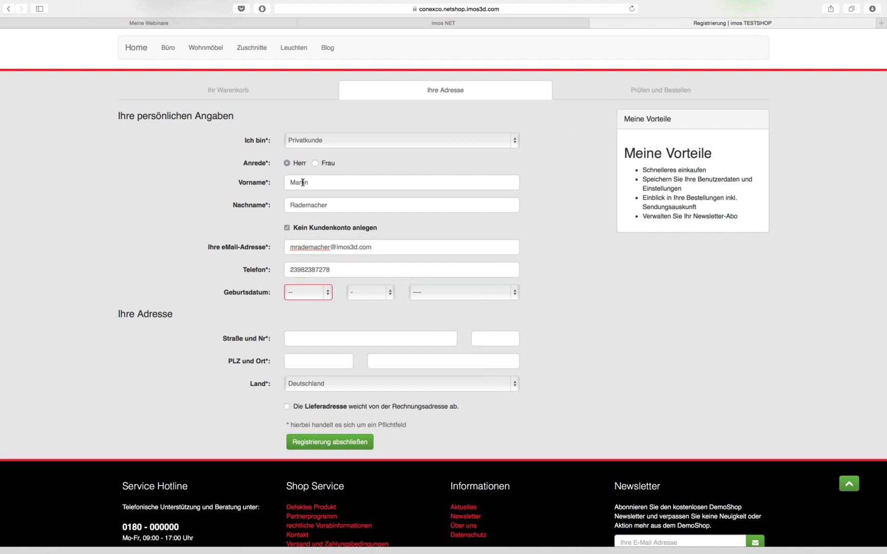
key("Tab")
key("Tab")
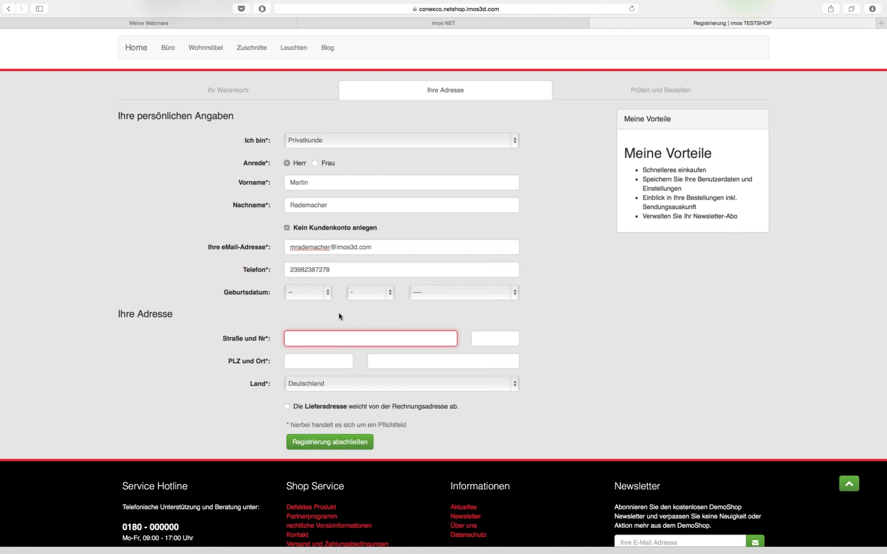
Enter the customer's street from the suggestion and the house number
key("Down")
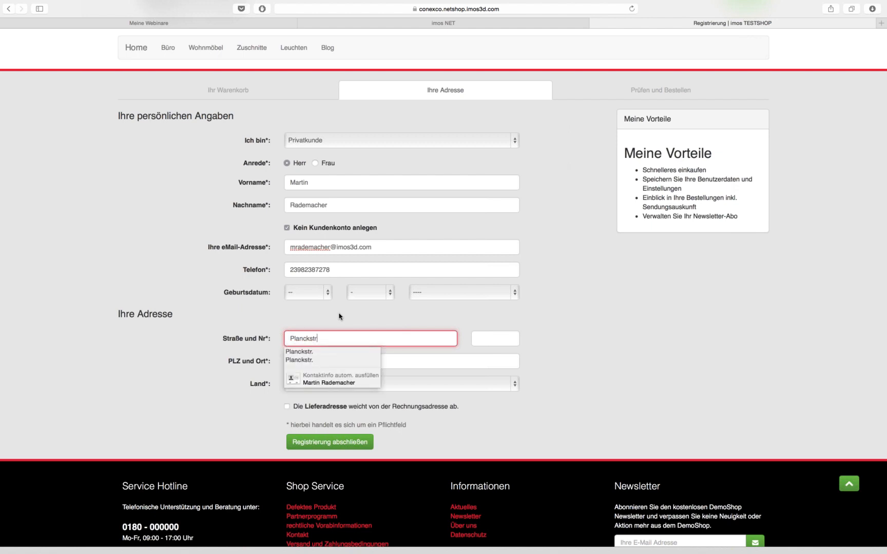
key("Tab")
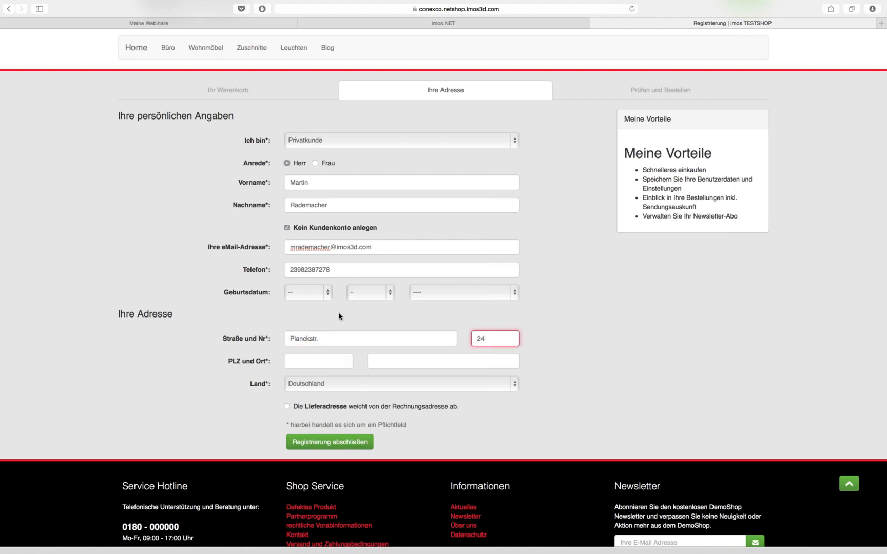
Enter the corrected postcode and the town, then submit the registration
key("Tab")
type("3")
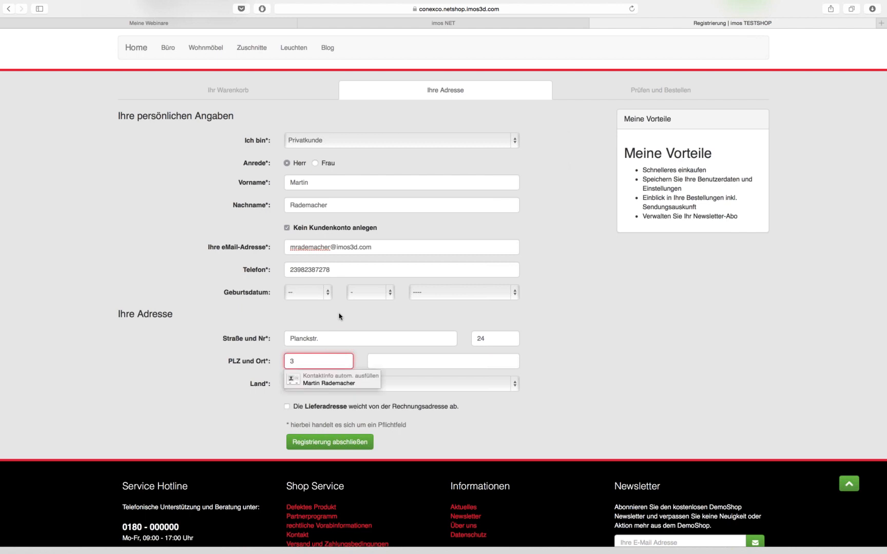
type("360")
type("67")
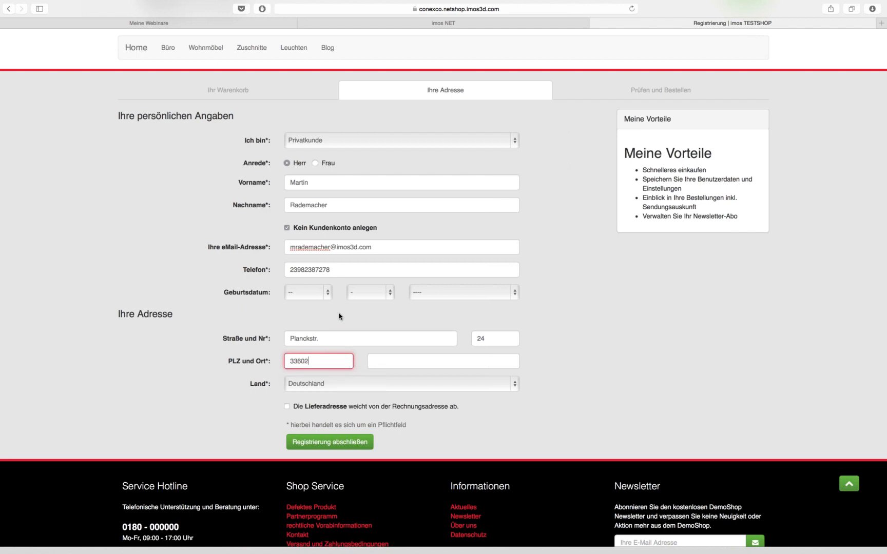
key("BackSpace")
key("BackSpace")
key("BackSpace")
key("BackSpace")
key("BackSpace")
key("BackSpace")
type("32052")
key("Tab")
type("sdfisdf")
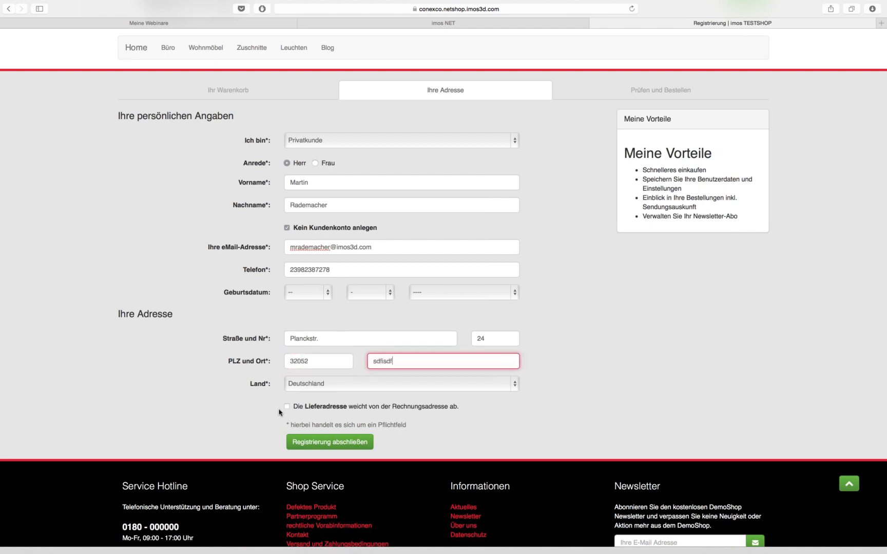
left_click(332, 446)
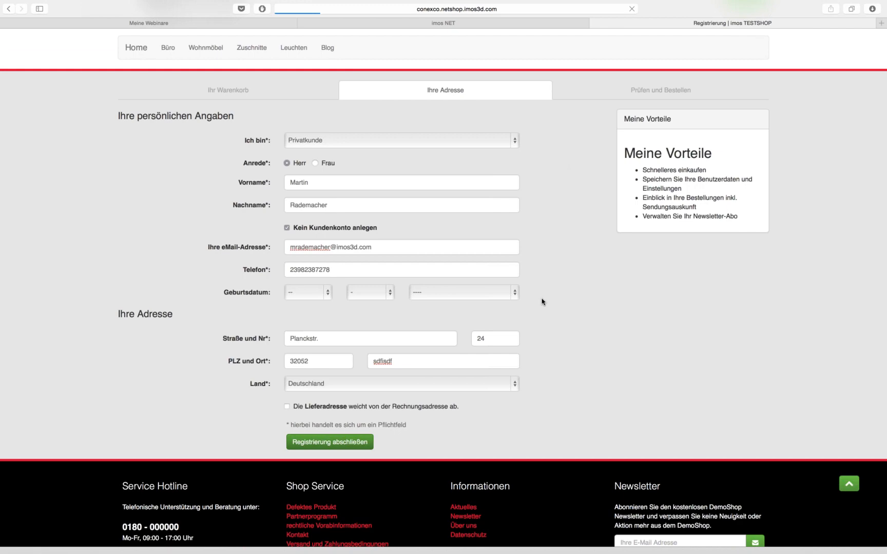
Flip briefly to the macOS desktop, then back to the full-screen webshop
key("ctrl+Left")
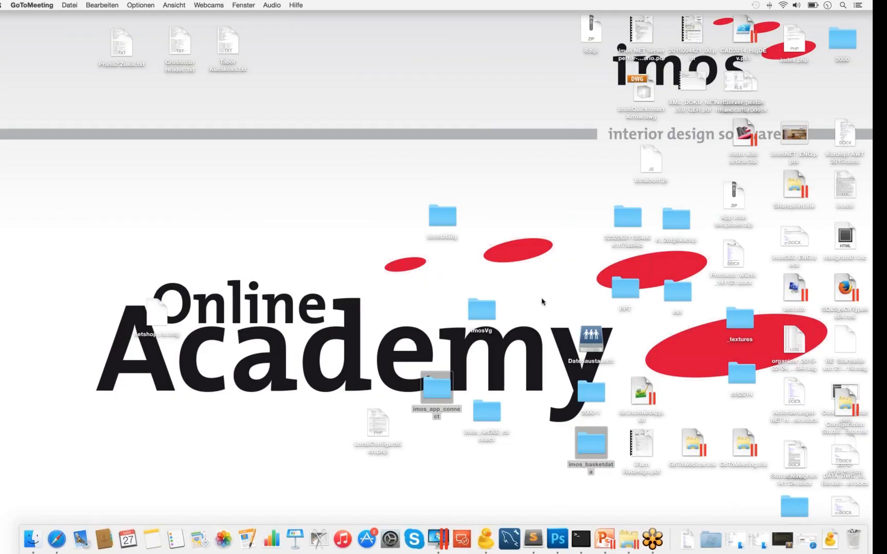
key("ctrl+Right")
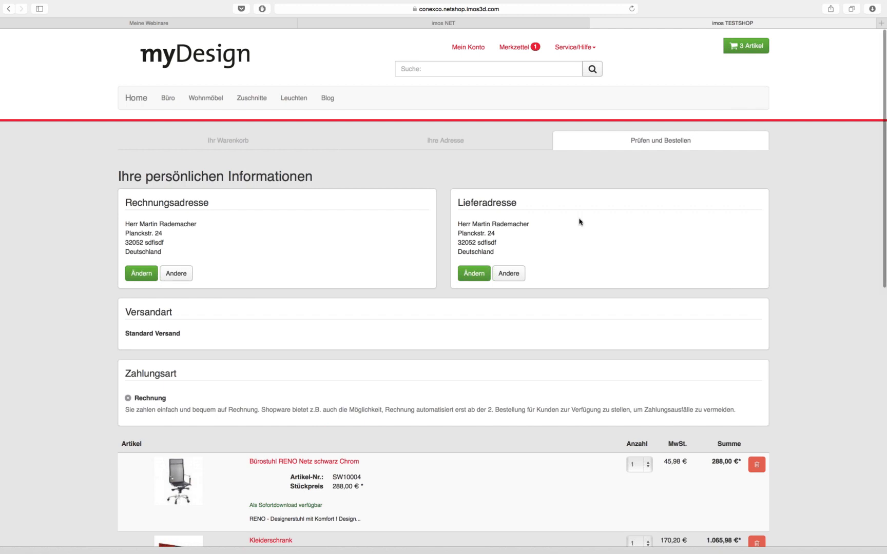
Review the order page and attempt 'Zahlungspflichtig bestellen', then tick the AGB checkbox after the rejection
scroll(600, 259, "down", 1)
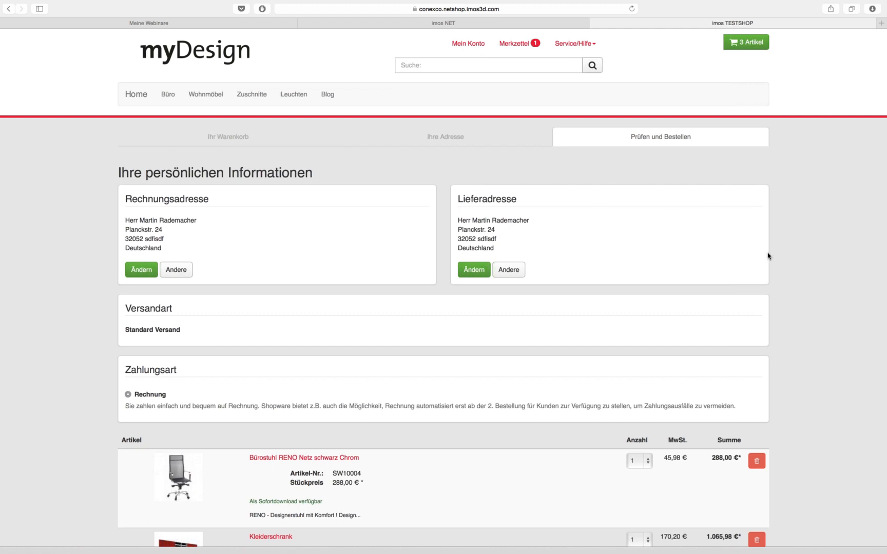
scroll(772, 275, "down", 1)
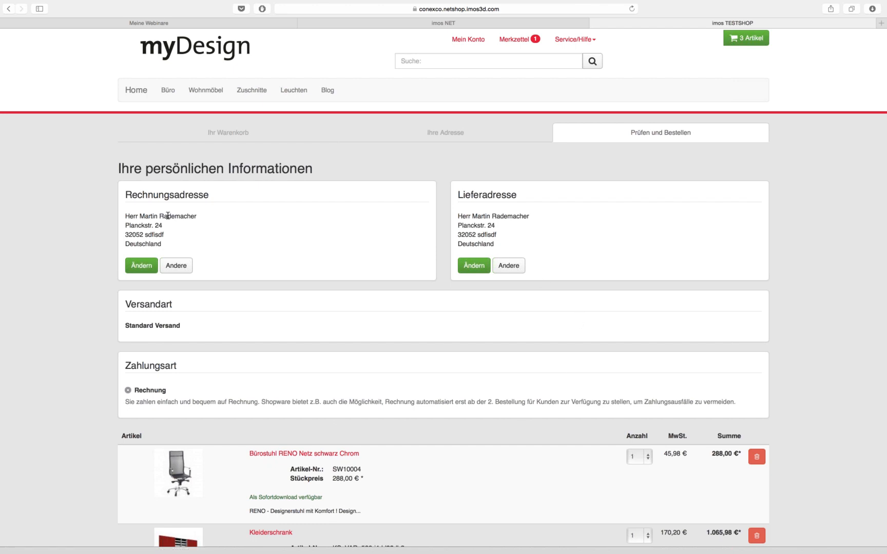
scroll(665, 311, "down", 3)
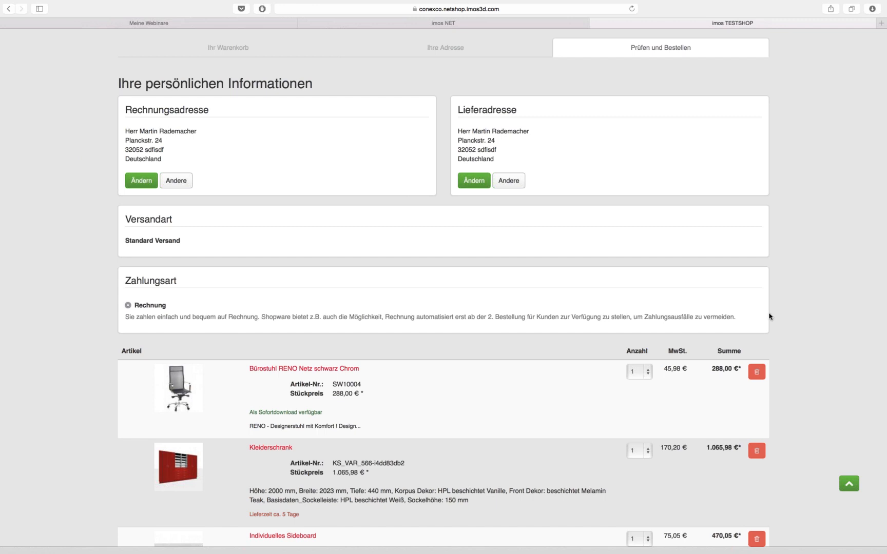
scroll(769, 316, "up", 1)
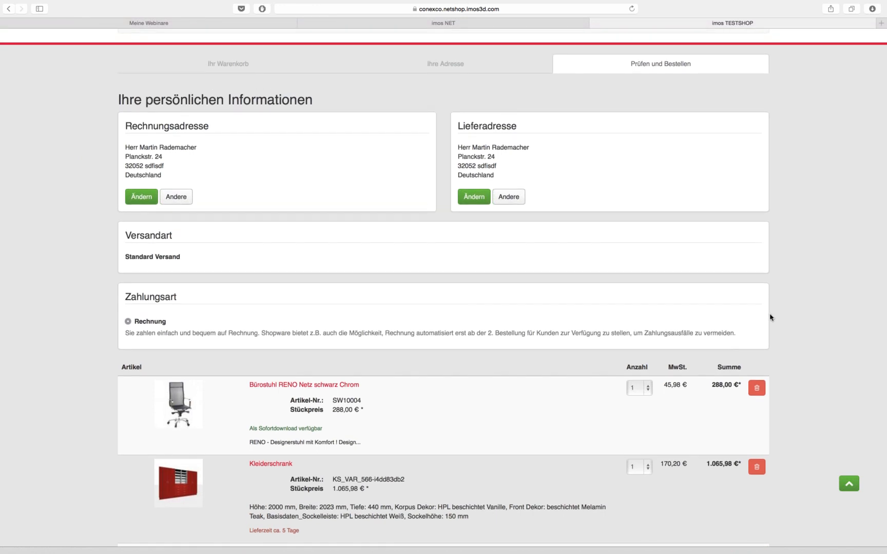
scroll(773, 318, "down", 10)
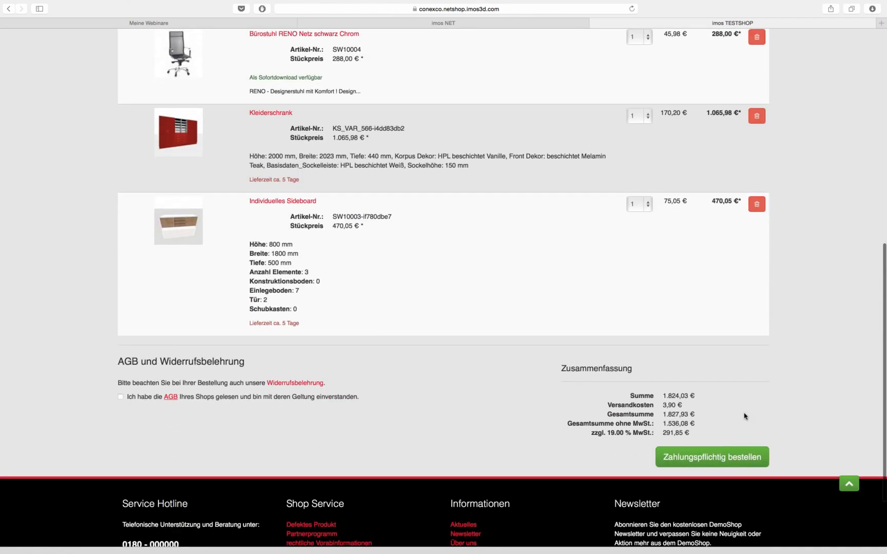
left_click(712, 459)
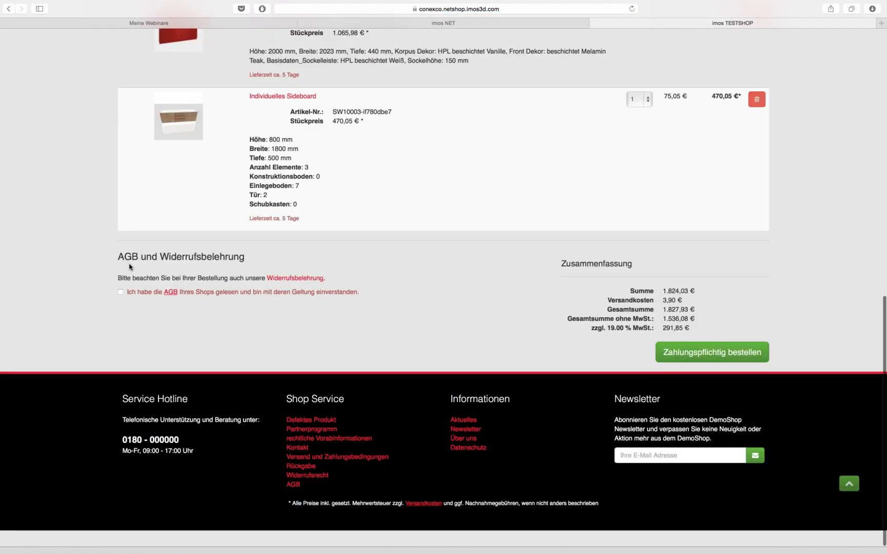
left_click(120, 308)
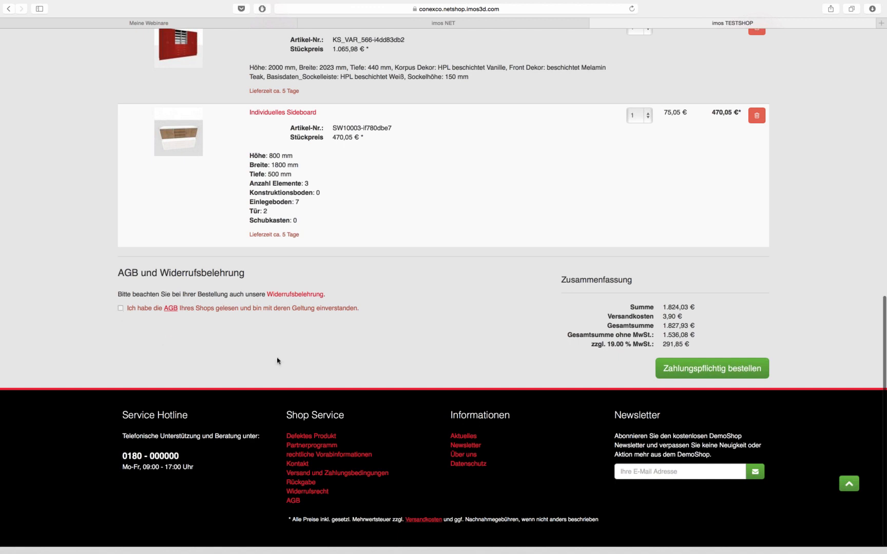
left_click(724, 370)
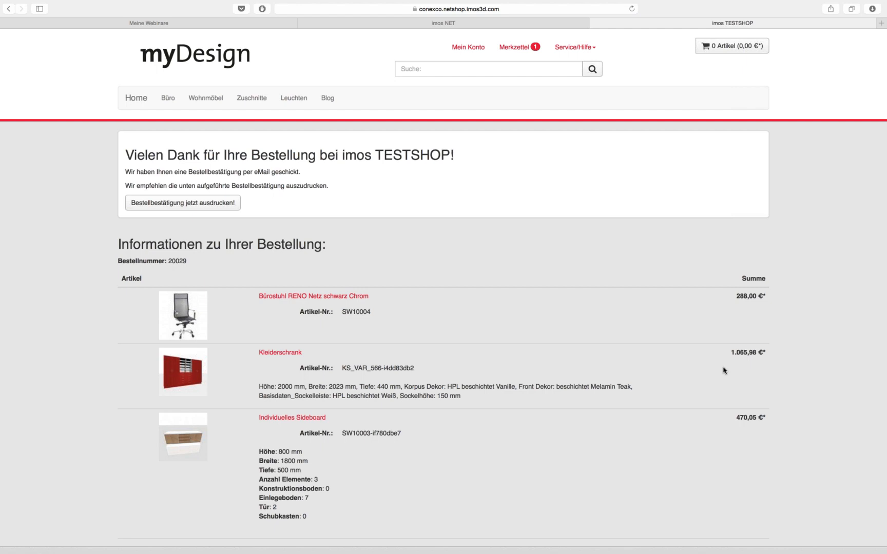
scroll(723, 370, "down", 5)
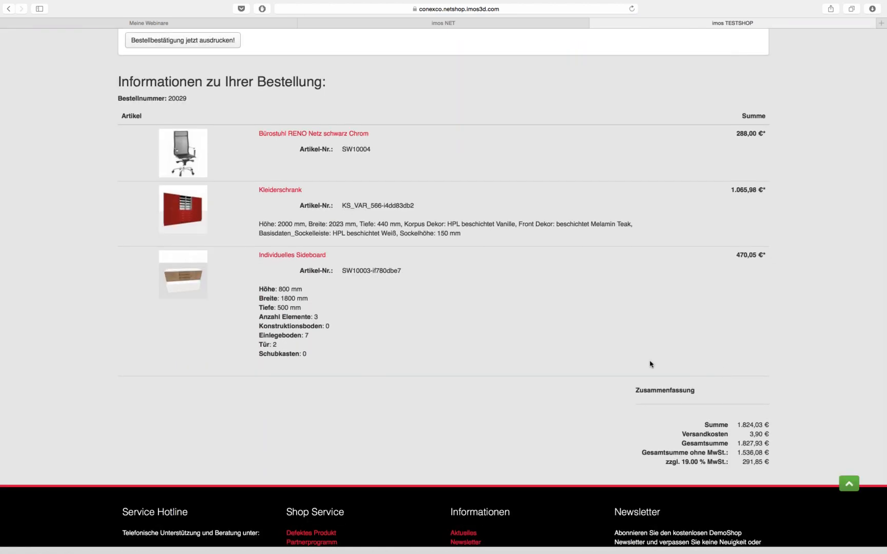
scroll(610, 356, "up", 4)
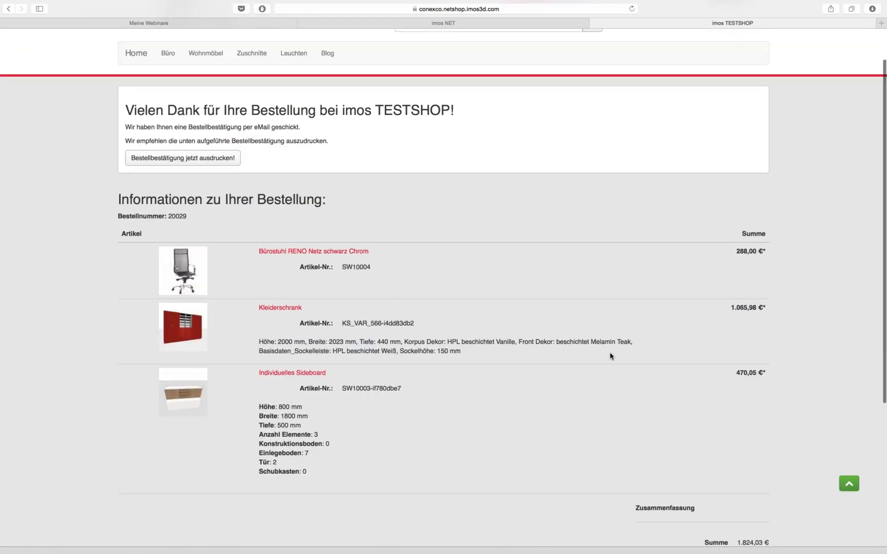
scroll(811, 373, "down", 2)
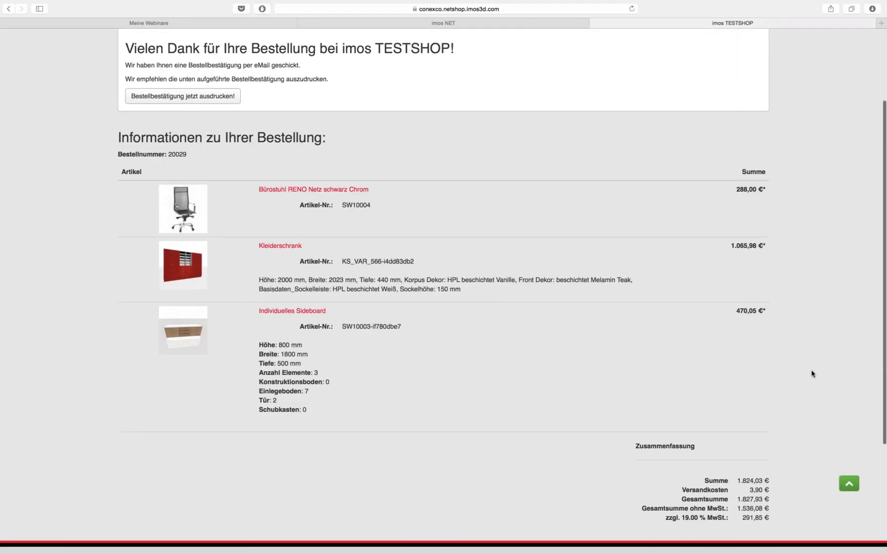
scroll(812, 373, "up", 4)
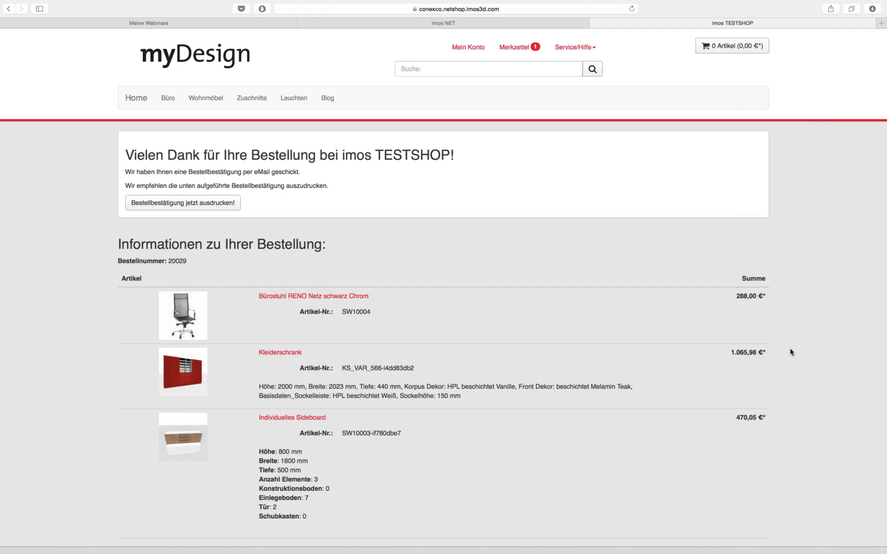
Switch to the imos NET tab and reload its login page
left_click(502, 25)
left_click(529, 12)
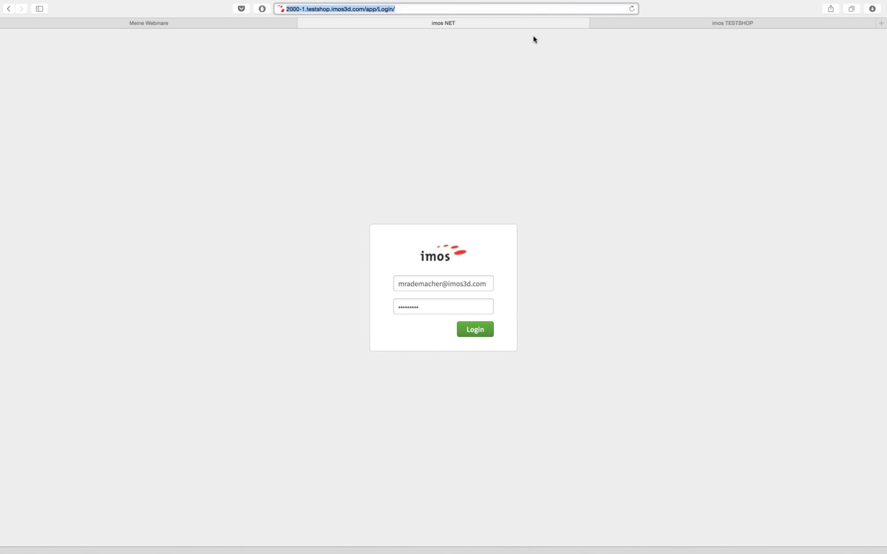
key("Return")
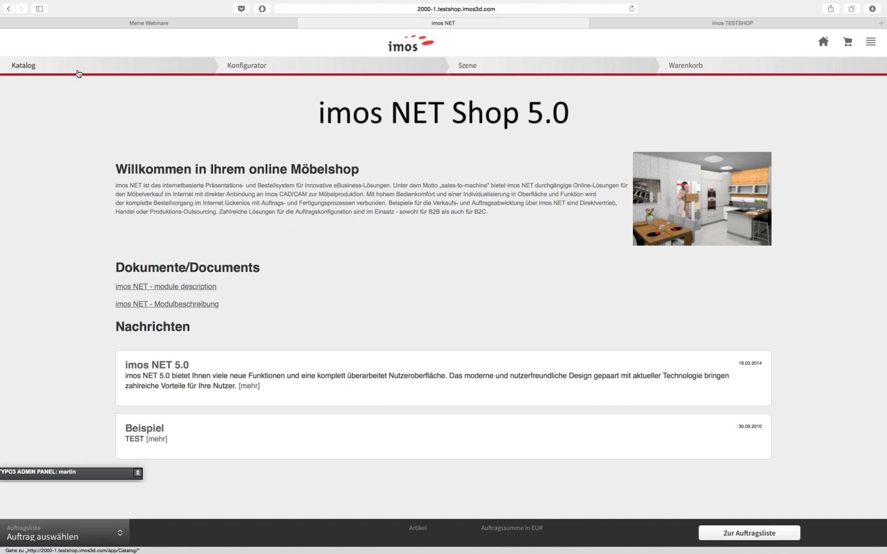
Navigate to Küchen > Unterschränke in the catalogue and bring up the Globale Einstellungen
left_click(32, 68)
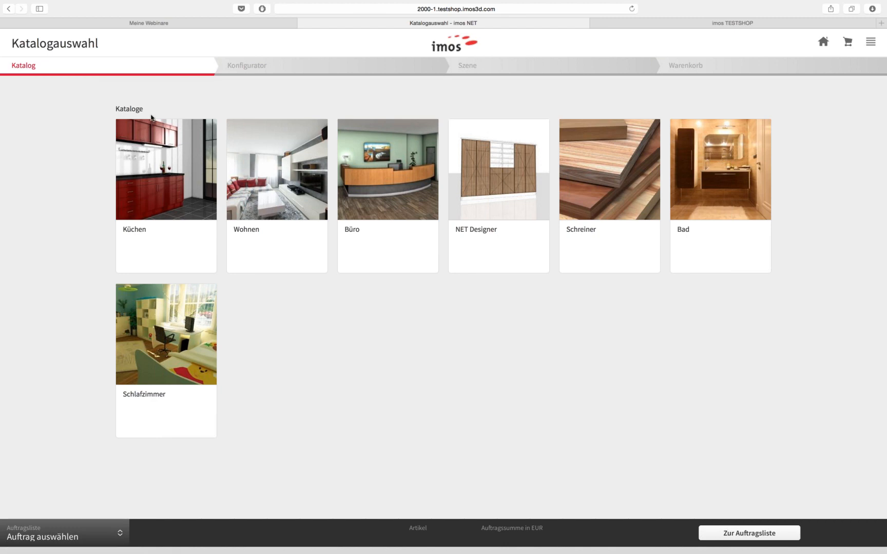
left_click(161, 187)
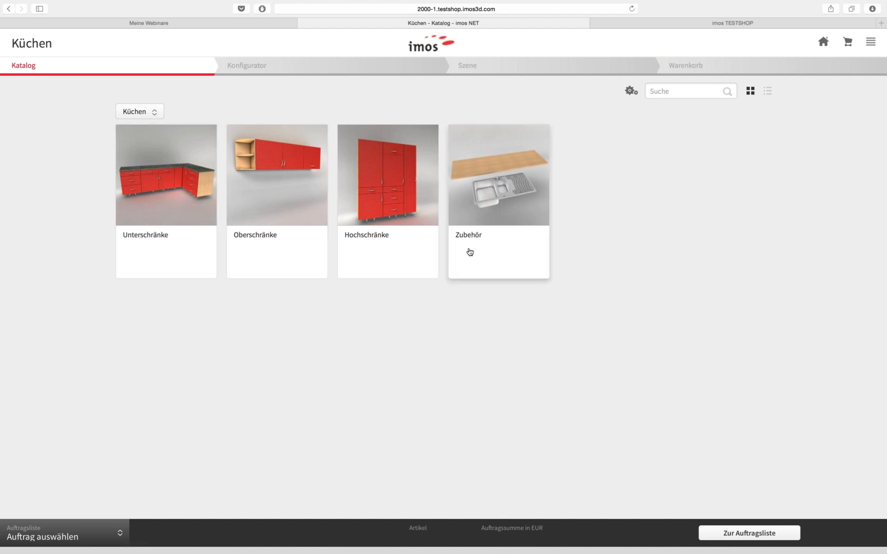
left_click(169, 205)
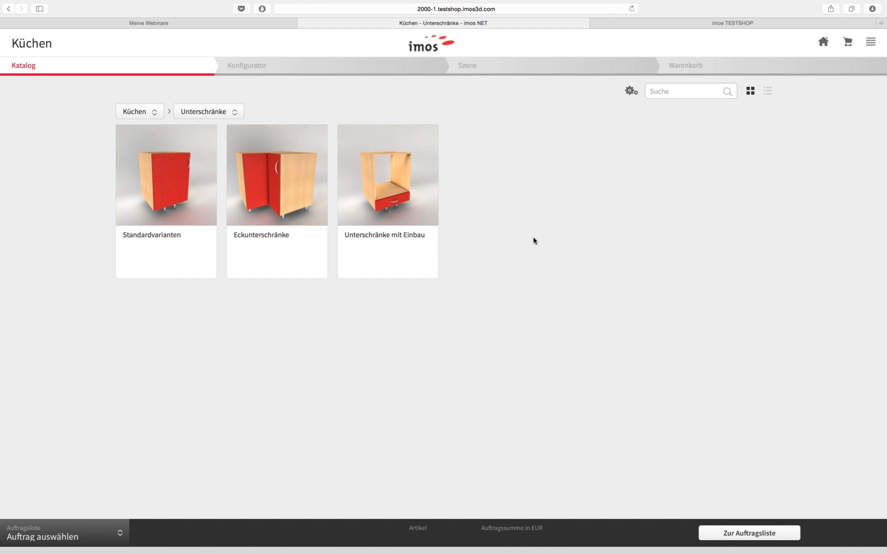
left_click(632, 93)
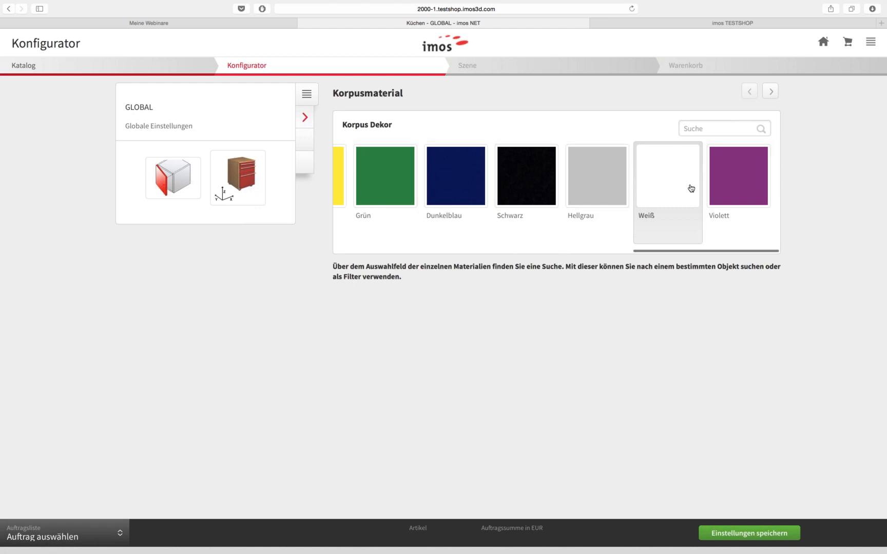
Make Hellgrau carcass, Buche fronts and Griffleiste handles the saved global defaults
left_click(607, 189)
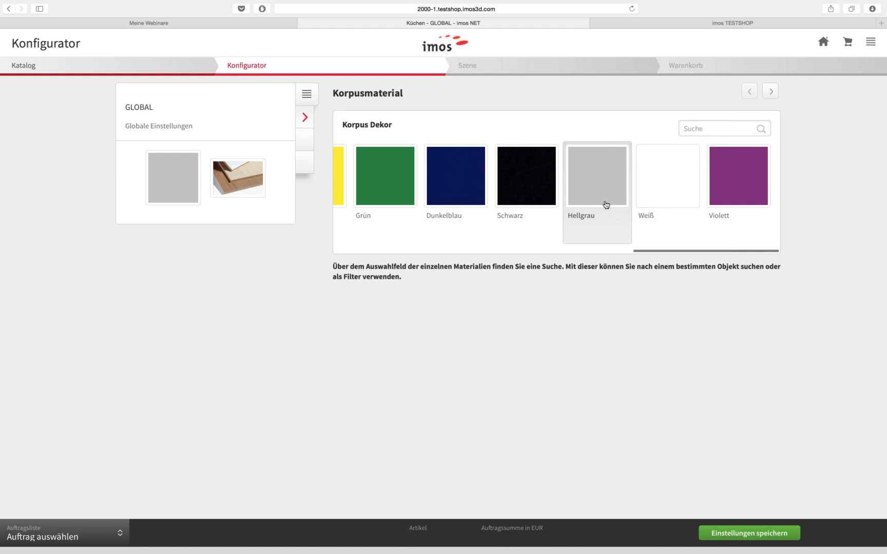
left_click(307, 146)
scroll(562, 281, "right", 5)
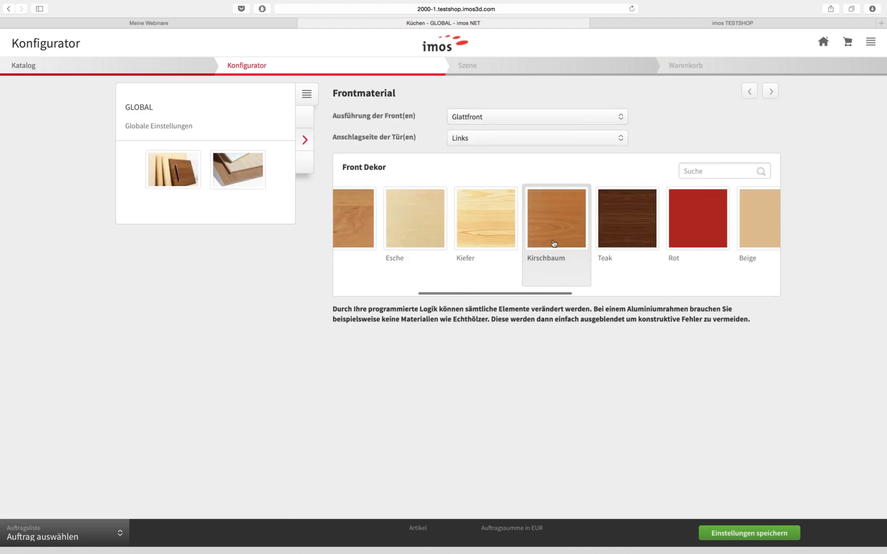
scroll(420, 227, "left", 5)
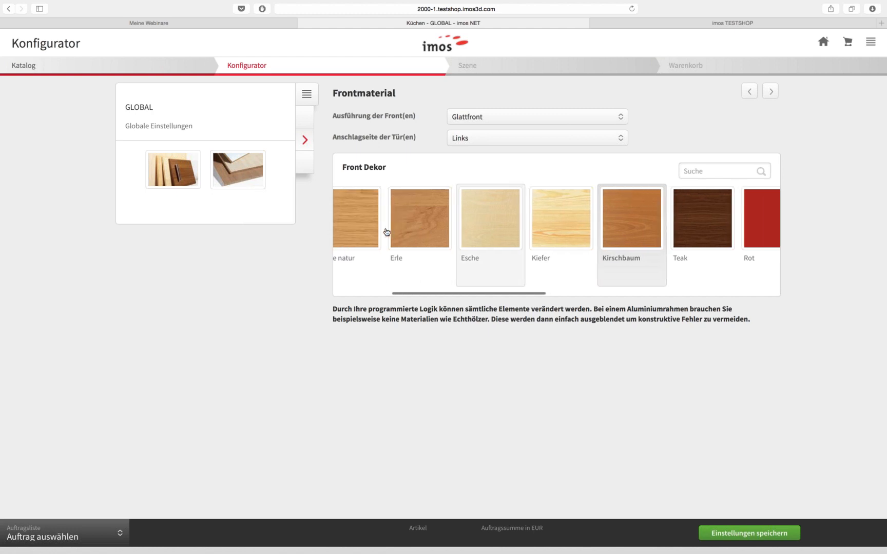
scroll(420, 226, "left", 2)
left_click(421, 225)
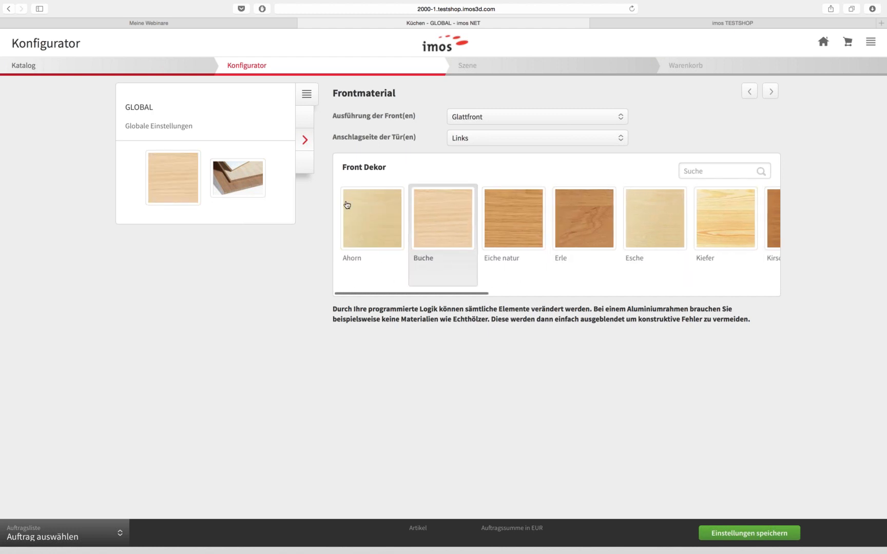
left_click(313, 173)
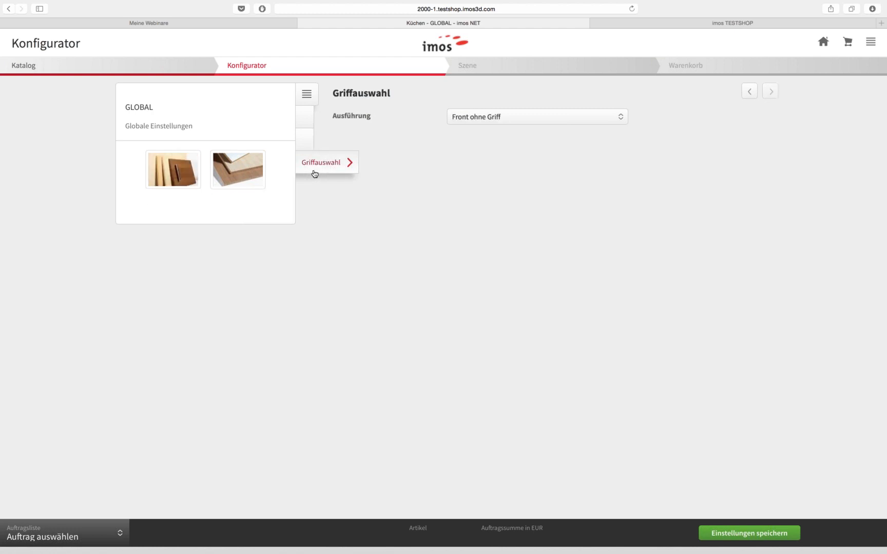
left_click(491, 121)
left_click(506, 208)
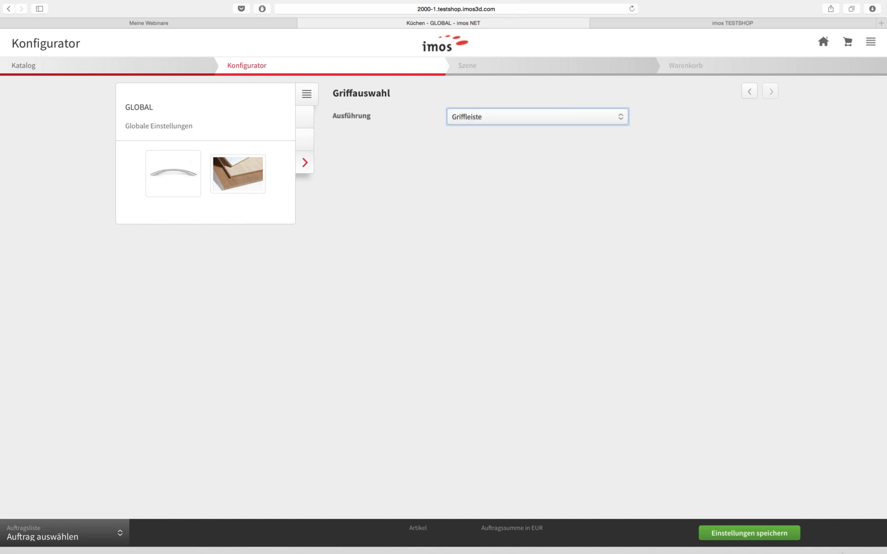
left_click(771, 543)
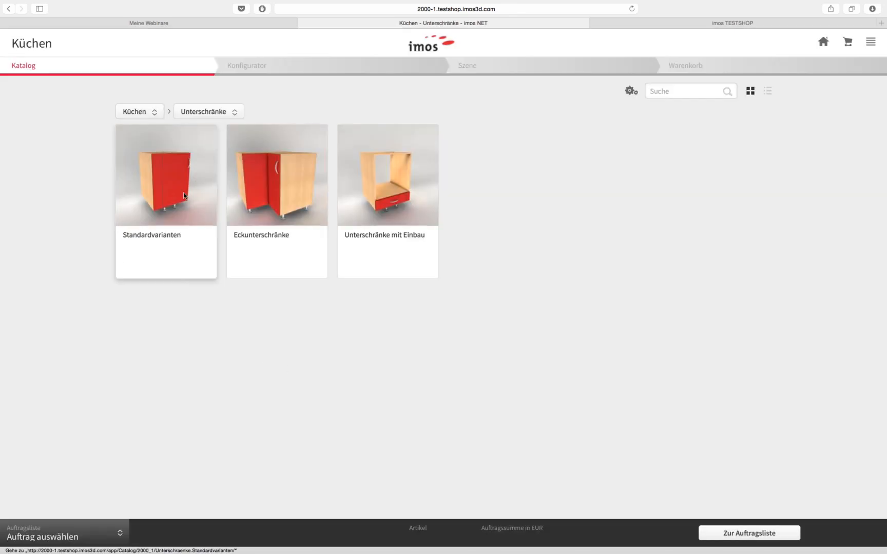
Search the catalogue for 'unt' and configure the Unterschrank mit vier Schubkästen
left_click(211, 242)
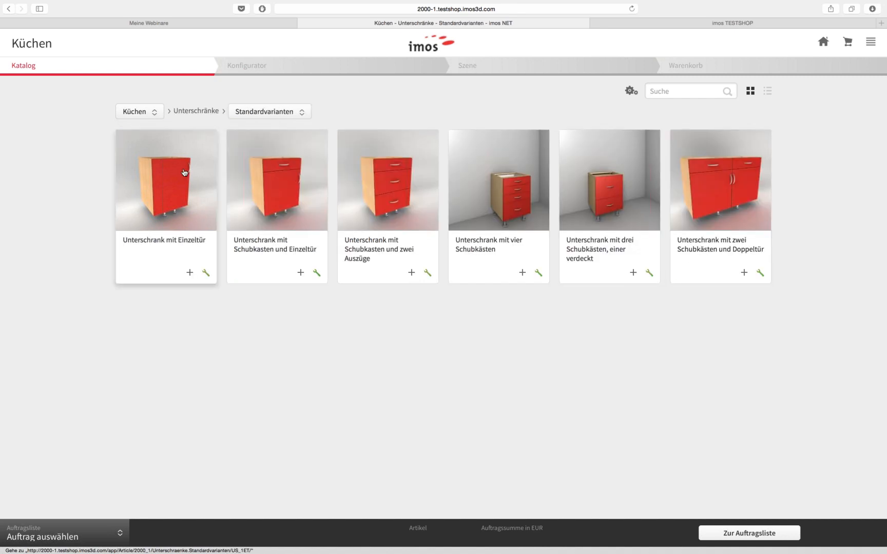
left_click(201, 115)
left_click(194, 115)
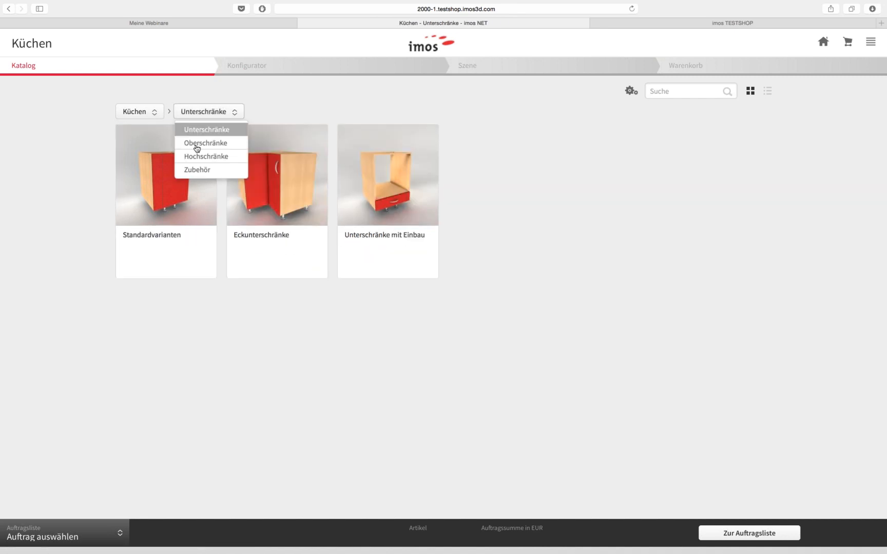
left_click(196, 149)
left_click(690, 91)
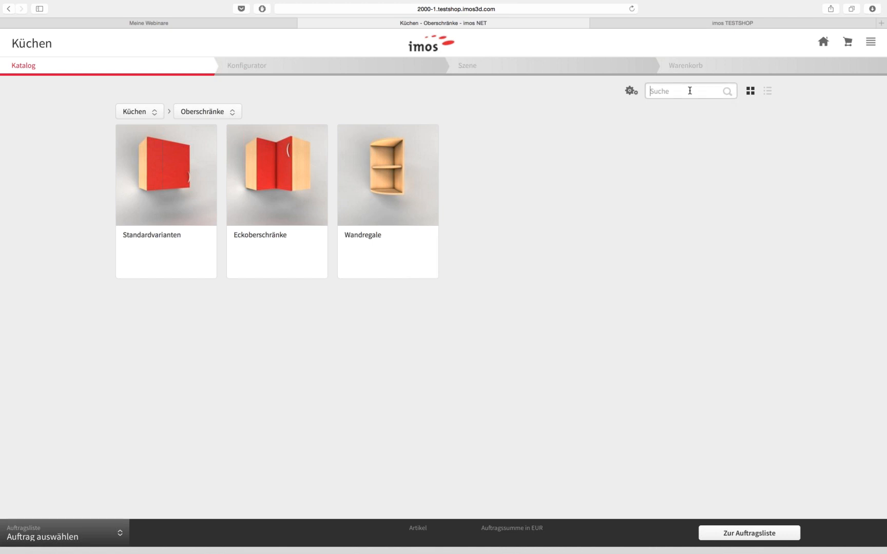
type("unter")
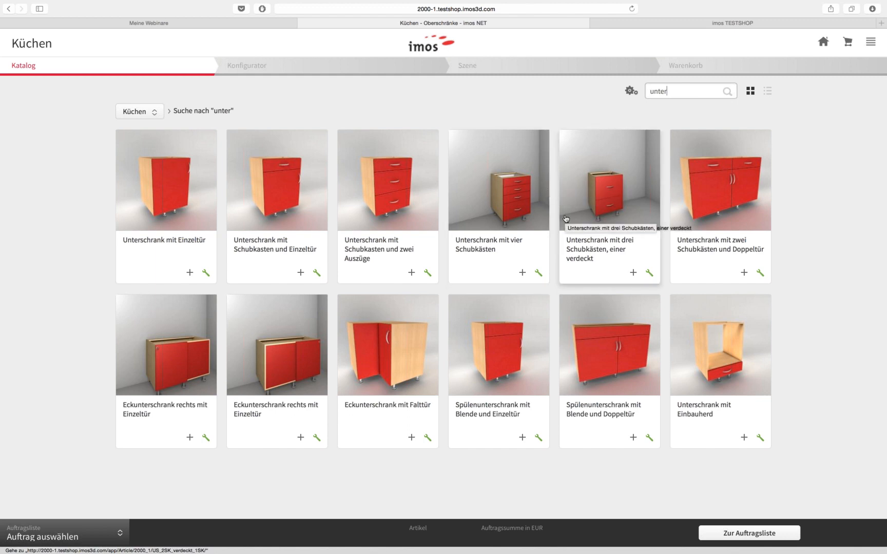
left_click(499, 194)
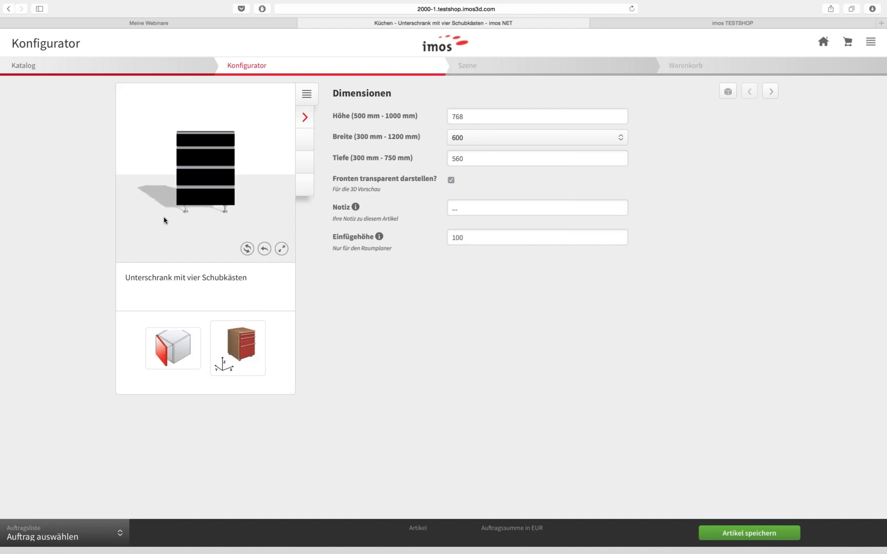
Change the four-drawer cabinet's Breite from 600 to 900 mm, checking it in the 3D preview
mouse_move(232, 205)
left_mouse_down()
mouse_move(209, 213)
mouse_move(231, 211)
mouse_move(232, 224)
mouse_move(171, 222)
mouse_move(250, 213)
mouse_move(230, 218)
left_mouse_up()
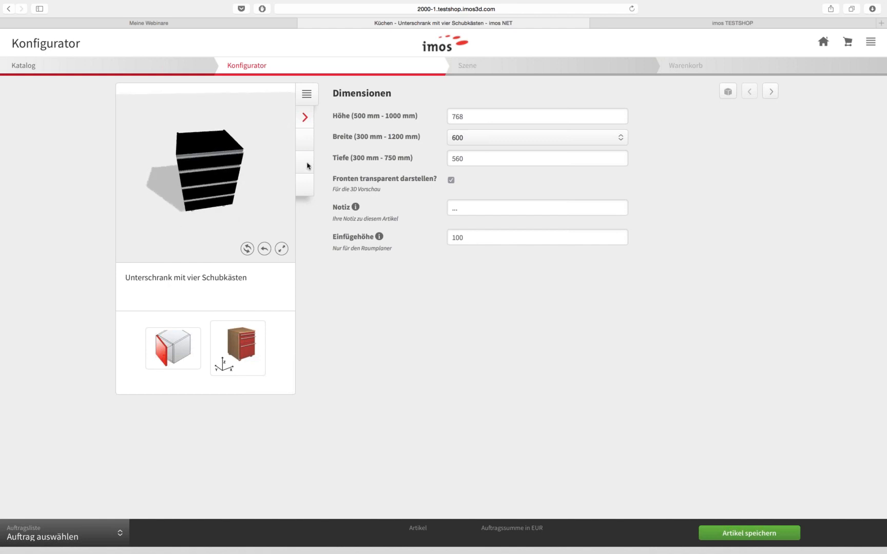
left_click(314, 143)
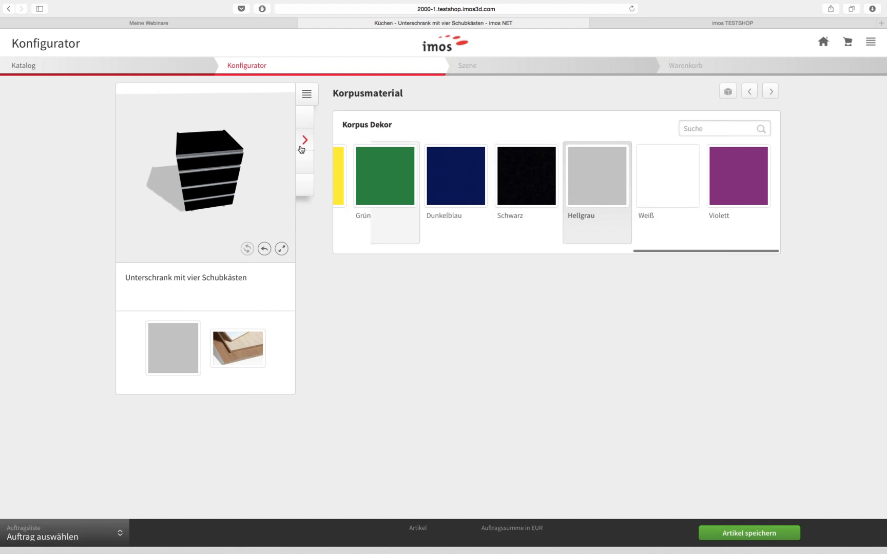
left_click(307, 119)
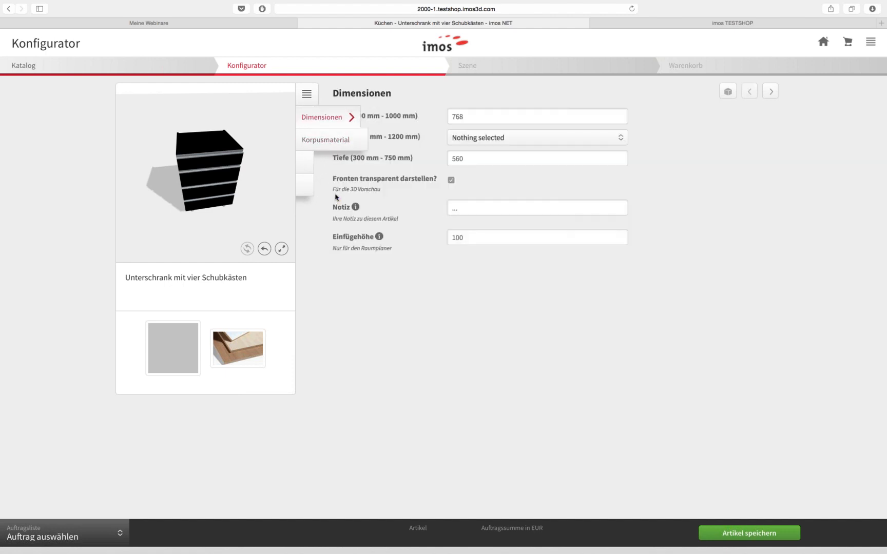
left_click(491, 138)
left_click(474, 190)
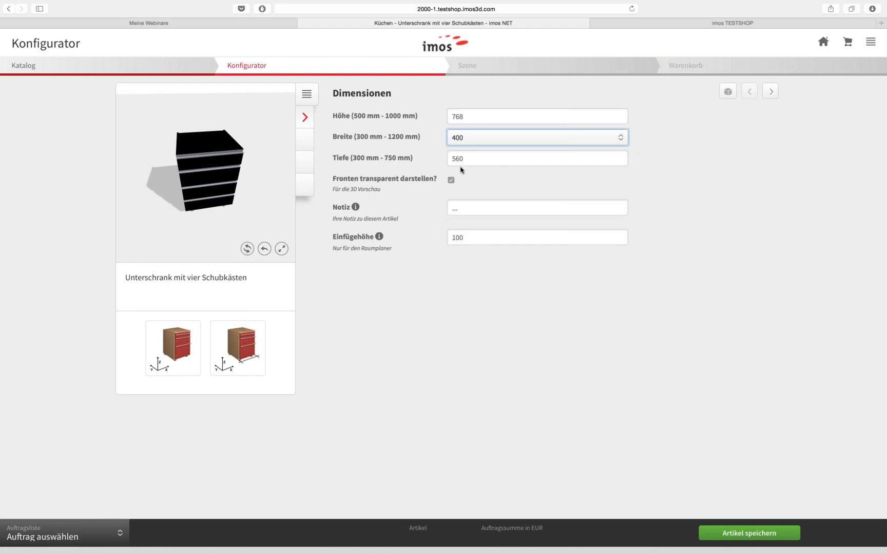
left_click(477, 140)
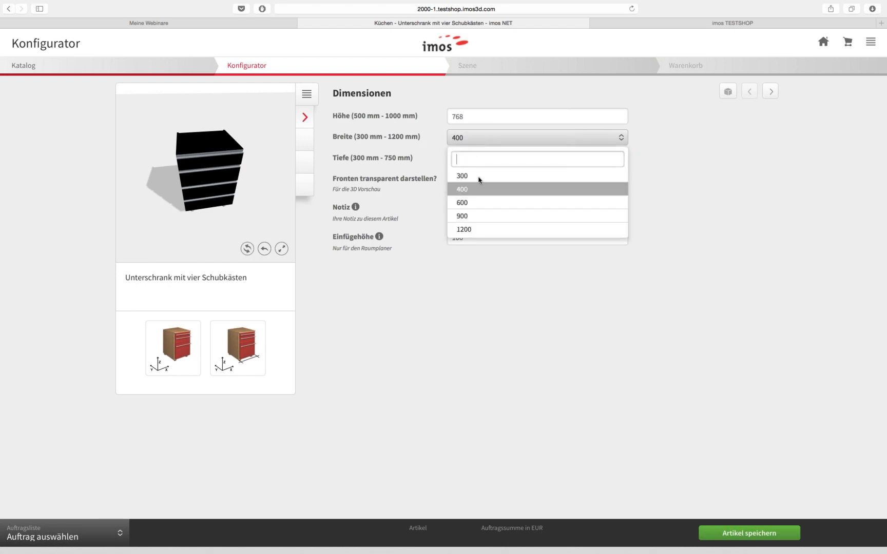
left_click(476, 216)
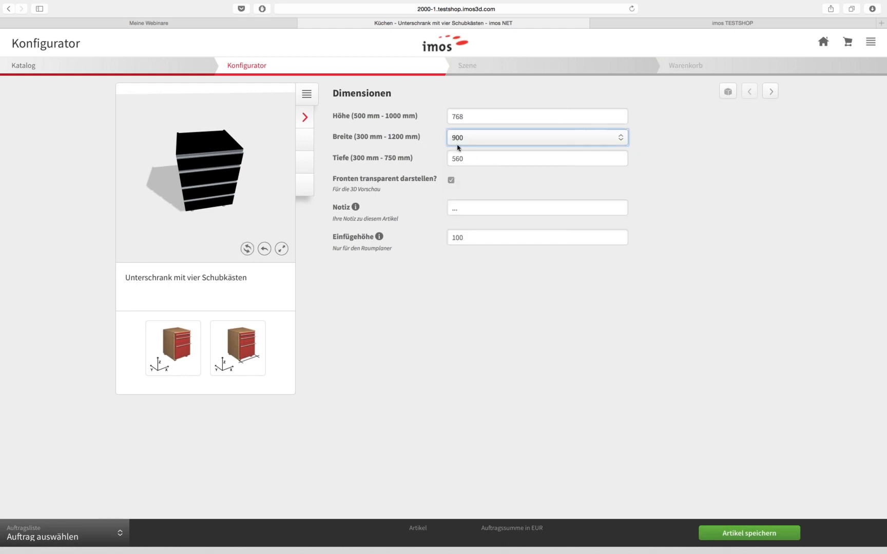
left_click(305, 141)
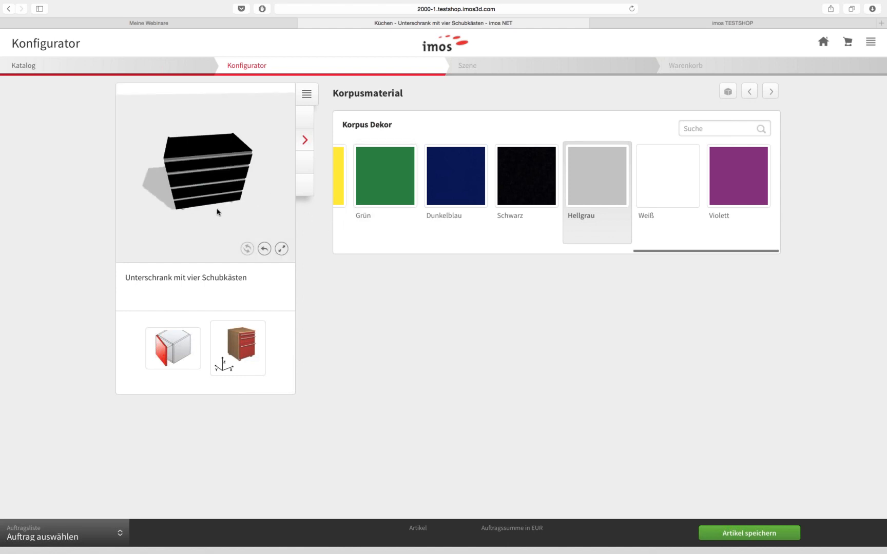
left_click_drag(253, 218, 228, 222)
Try Ahorn fronts, revert to Buche, and enlarge the 3D cabinet preview
left_click(304, 163)
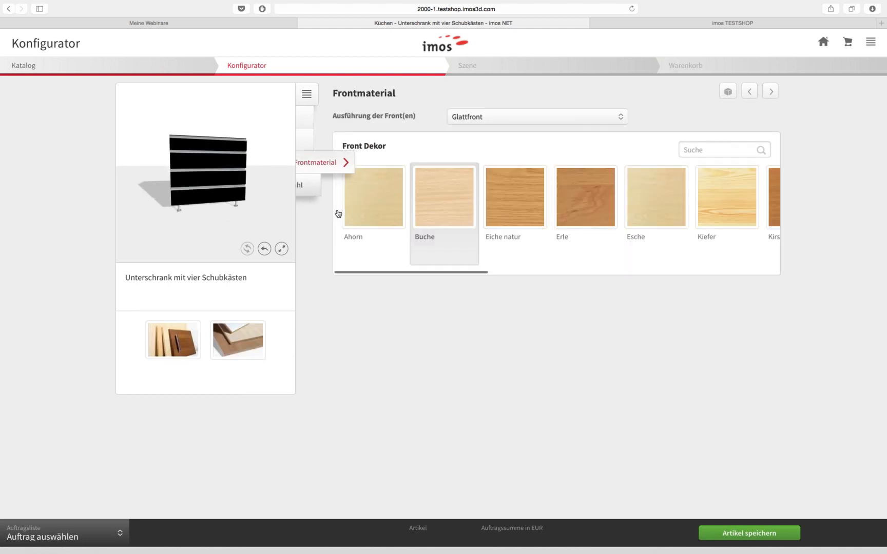
left_click(372, 208)
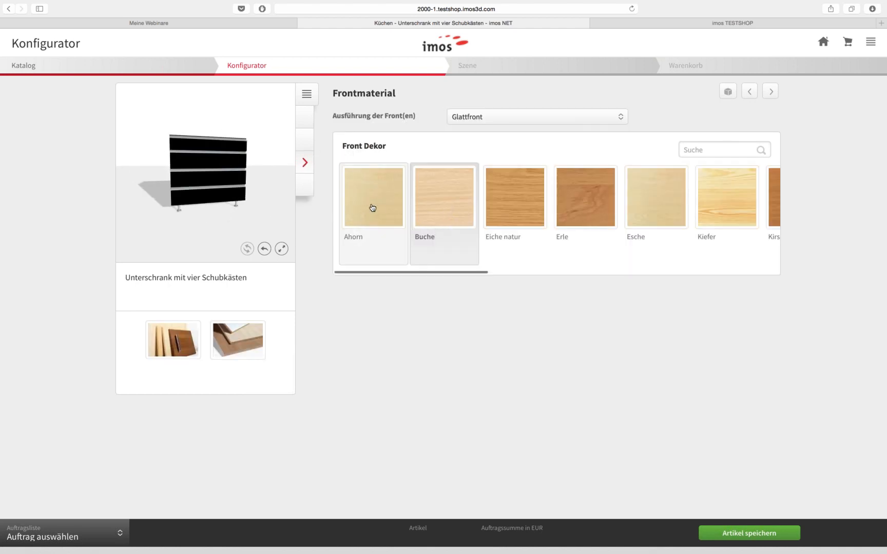
left_click(414, 211)
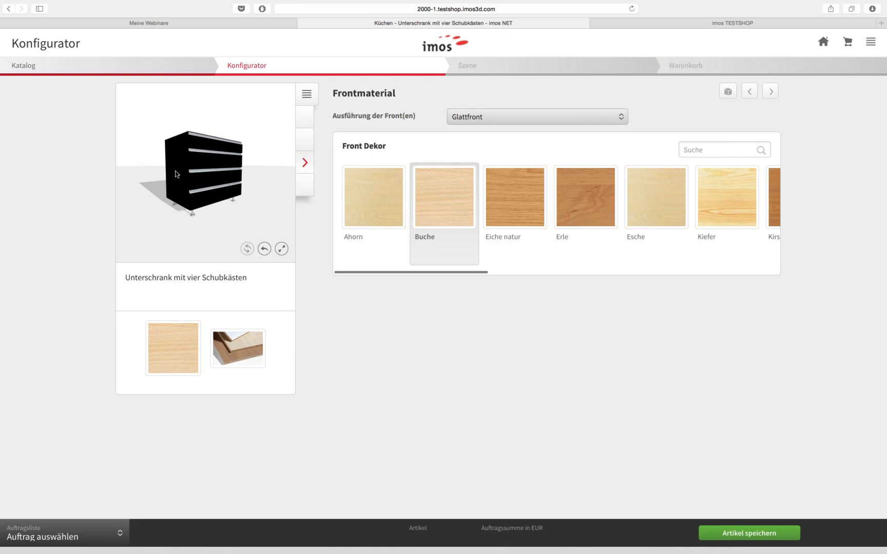
left_click(282, 249)
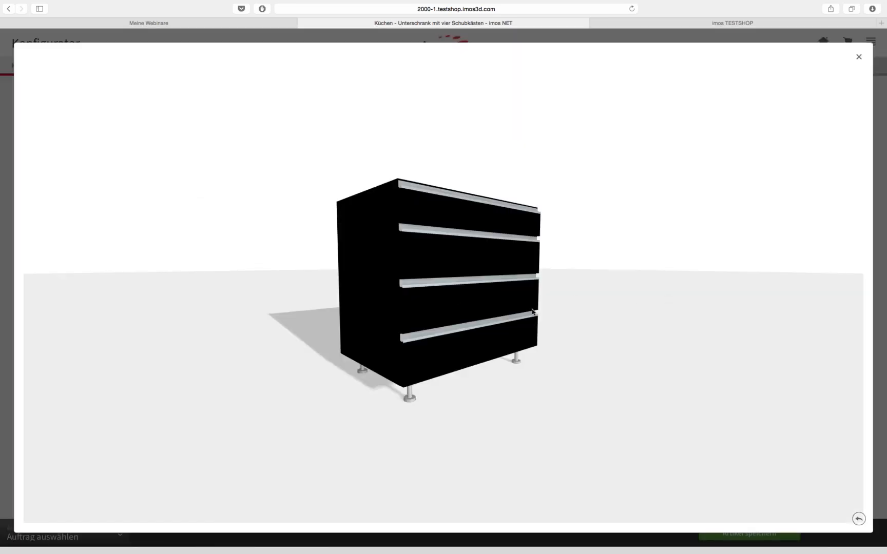
left_click_drag(532, 311, 706, 241)
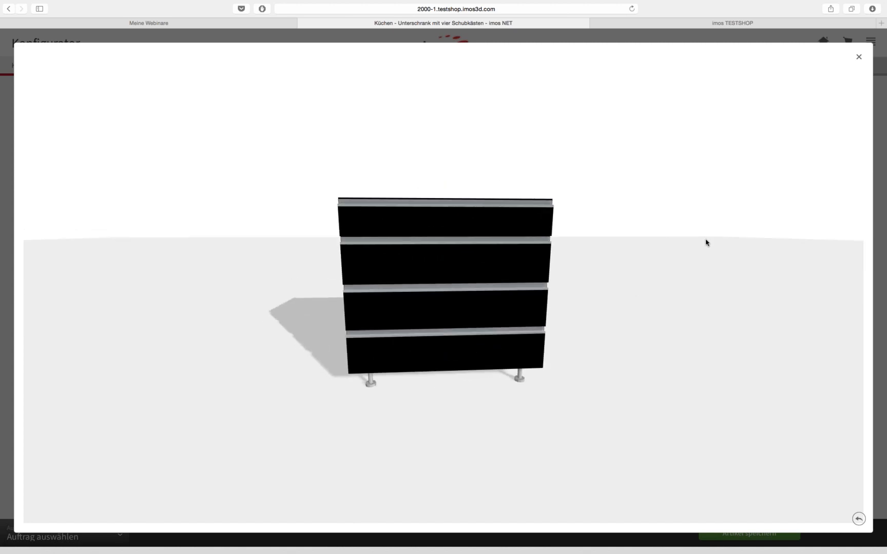
left_click(858, 56)
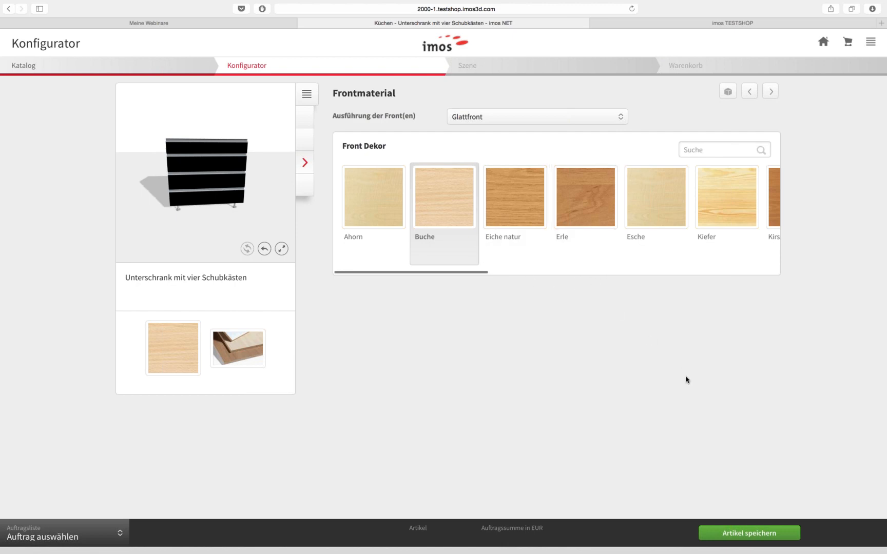
Use Artikel speichern to store the cabinet in a newly created 'webinar' order list
left_click(745, 533)
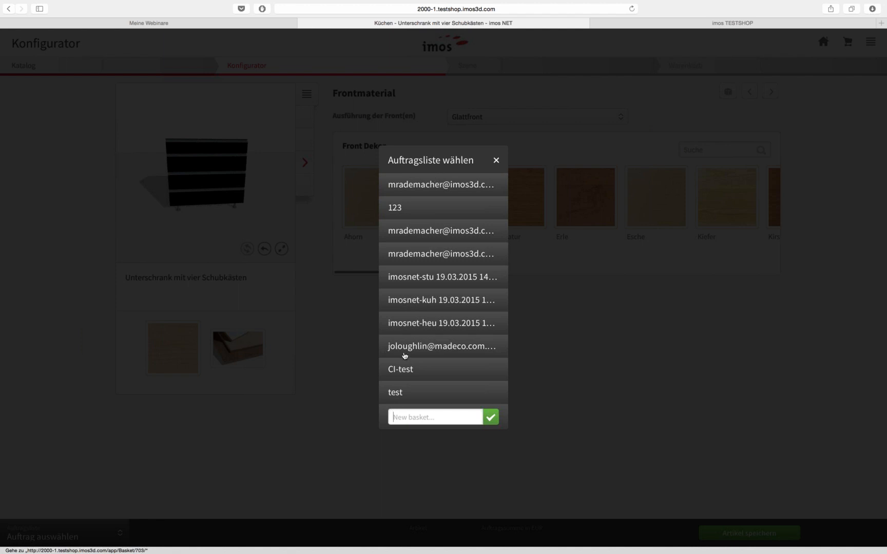
left_click(424, 418)
type("webinar")
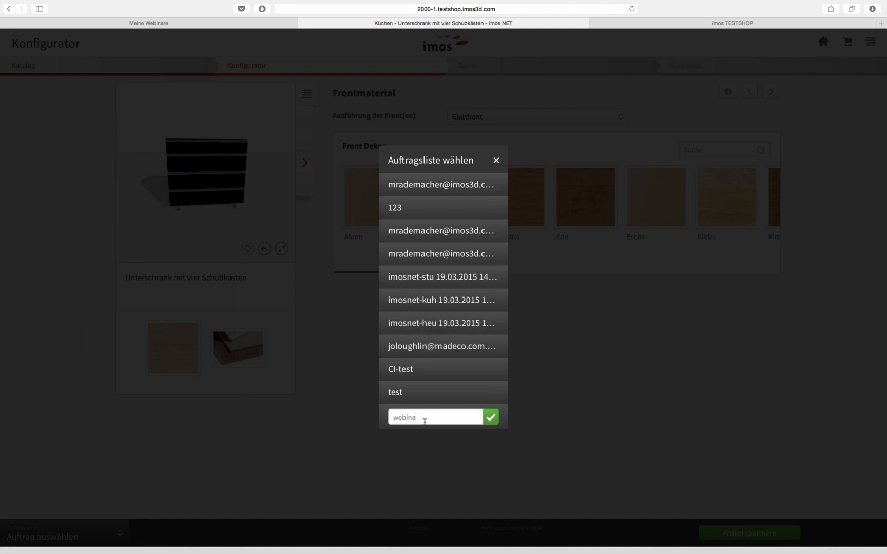
left_click(490, 417)
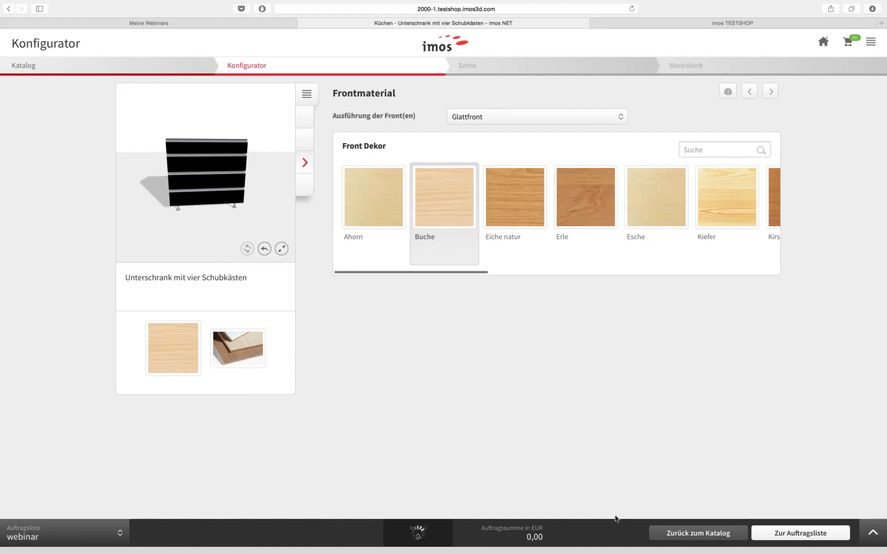
Add the two-drawer double-door base cabinet from Unterschränke Standardvarianten to the order
left_click(698, 533)
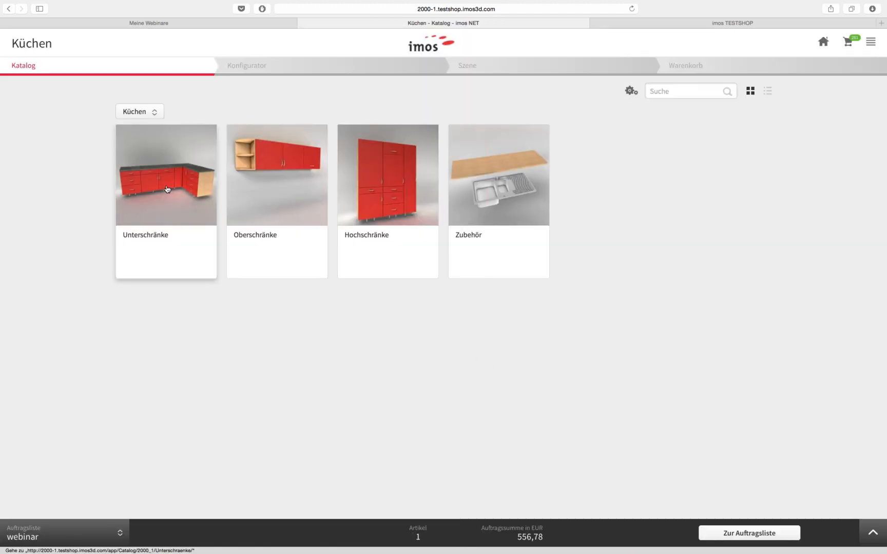
left_click(167, 191)
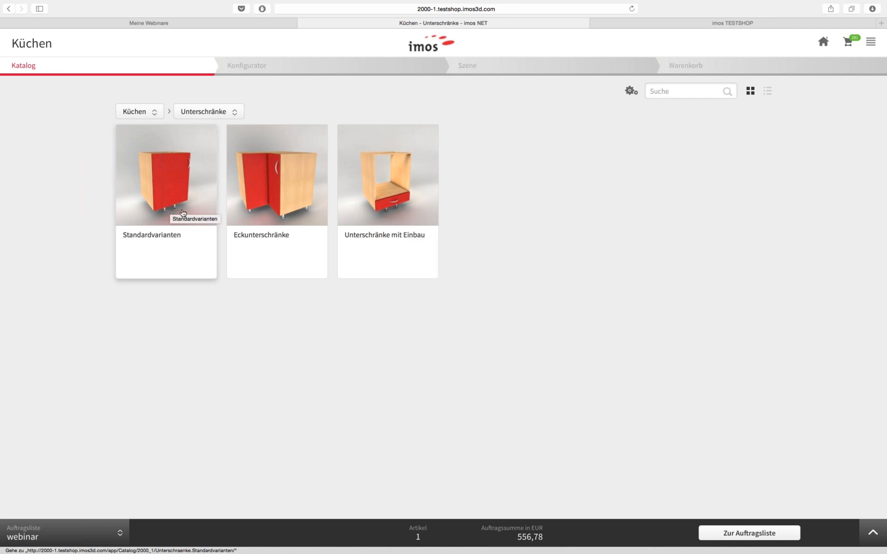
left_click(216, 111)
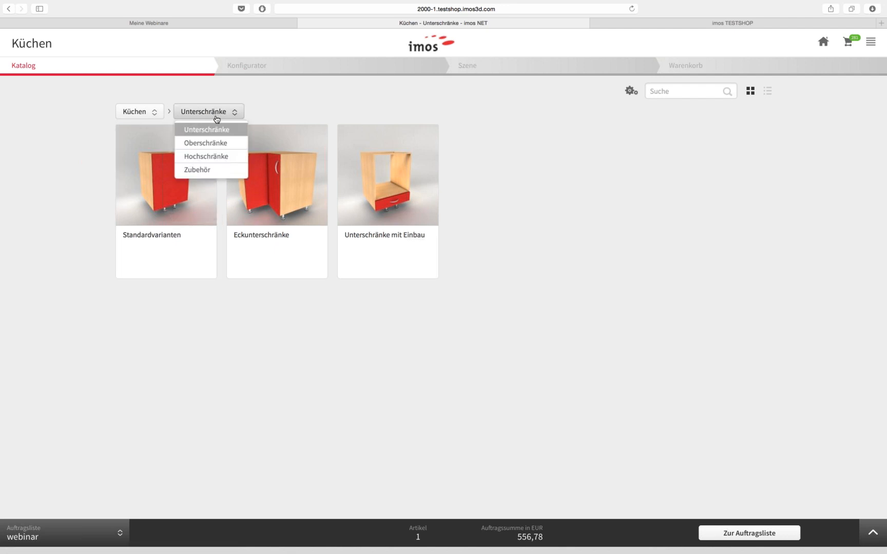
left_click(170, 179)
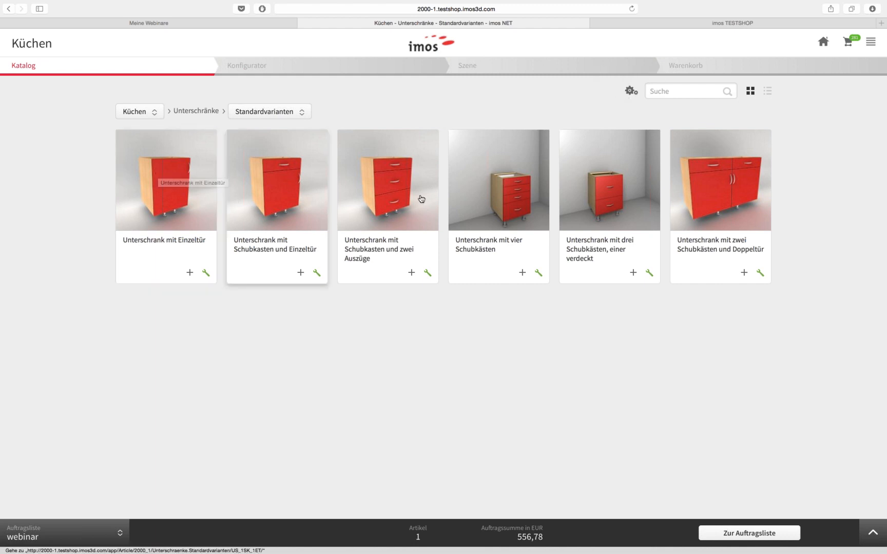
left_click(743, 273)
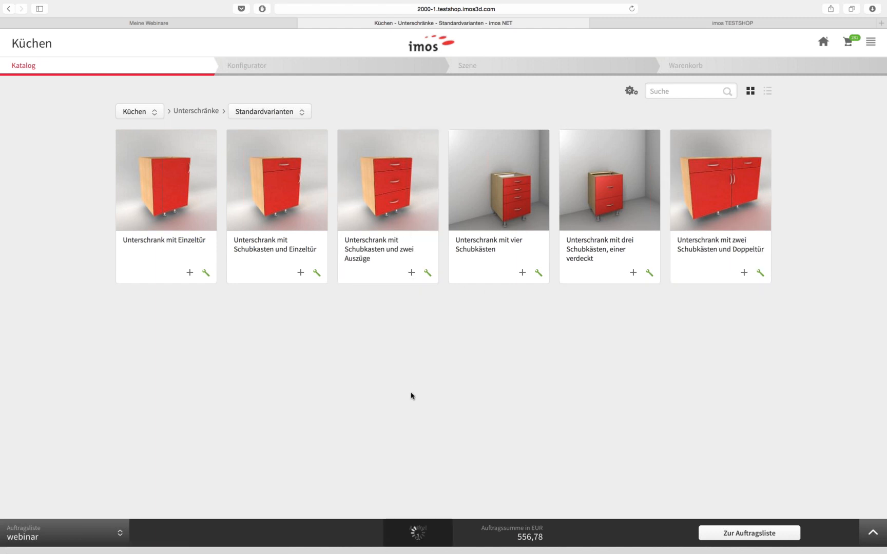
Add the four-drawer tall cabinet from Hochschränke Standardvarianten to the order
left_click(193, 114)
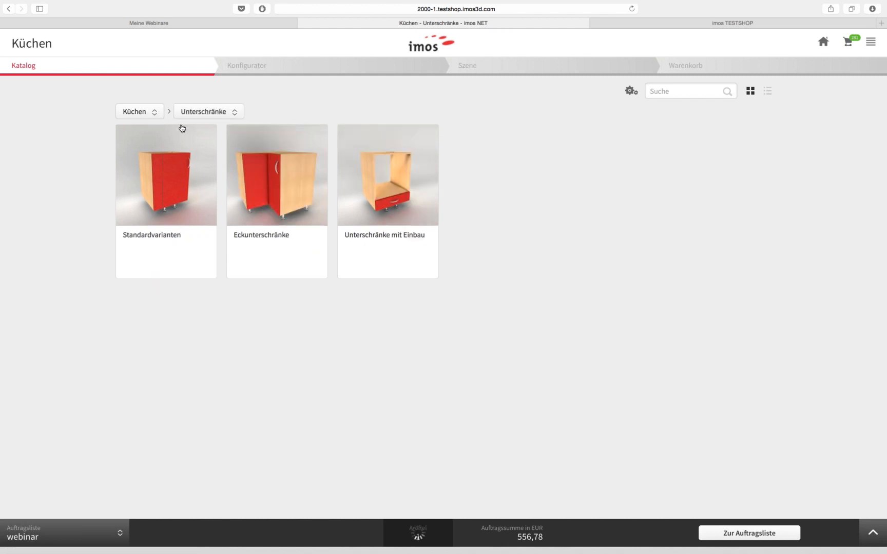
left_click(153, 112)
left_click(225, 112)
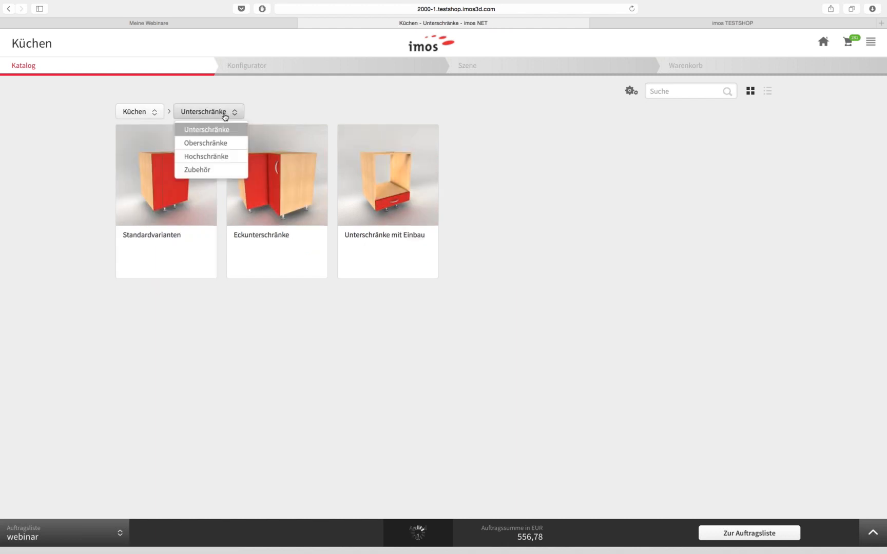
left_click(209, 157)
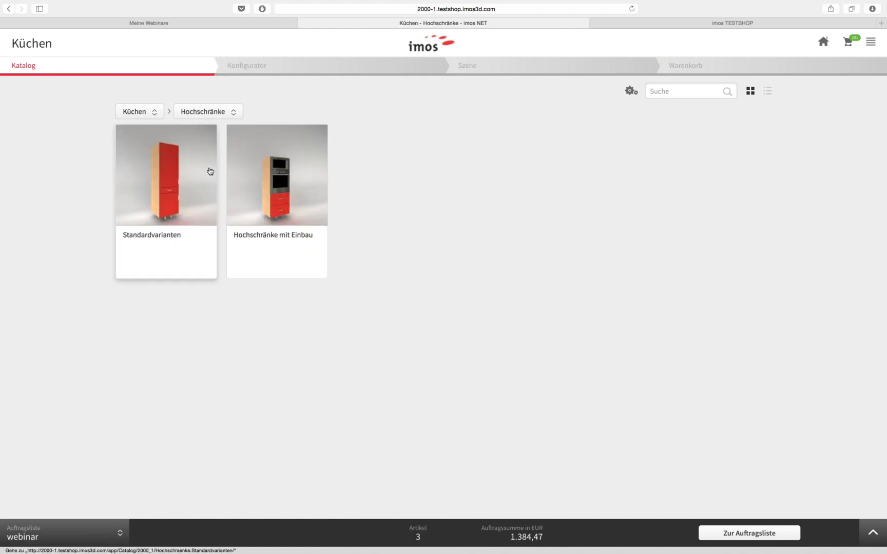
left_click(190, 204)
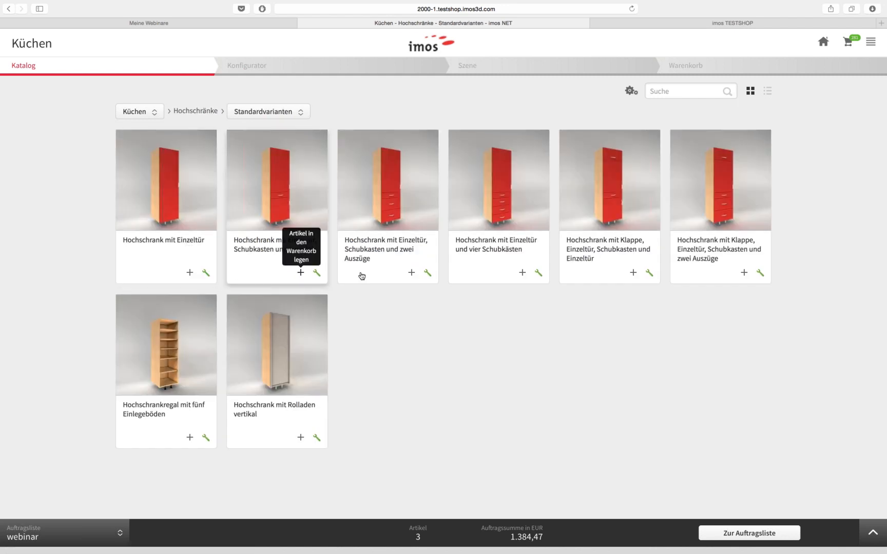
left_click(522, 272)
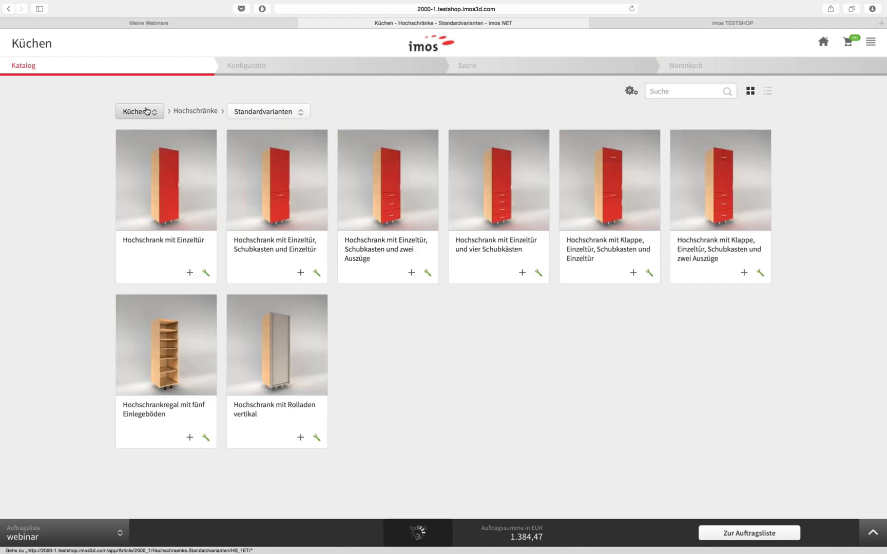
Bring up the Oberschränke Standardvarianten wall cabinets, briefly previewing the flap wall cabinet
left_click(181, 113)
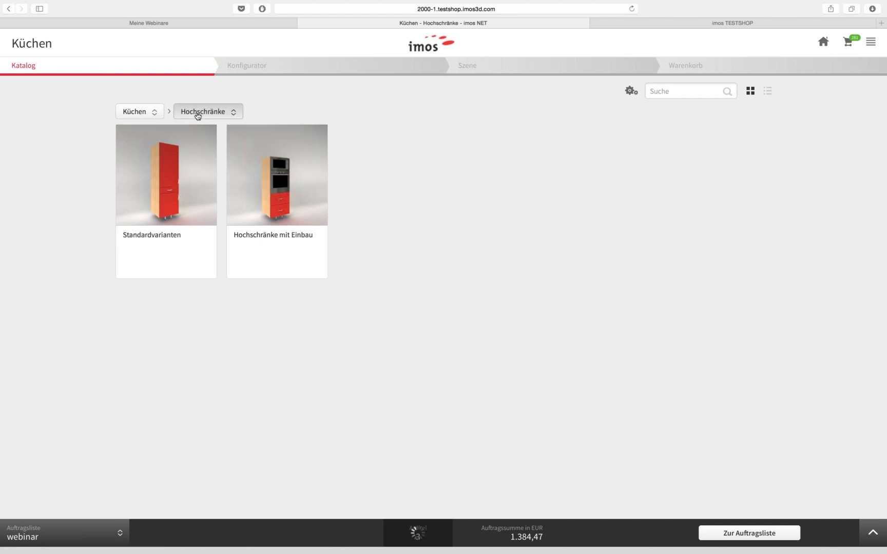
left_click(199, 113)
left_click(200, 142)
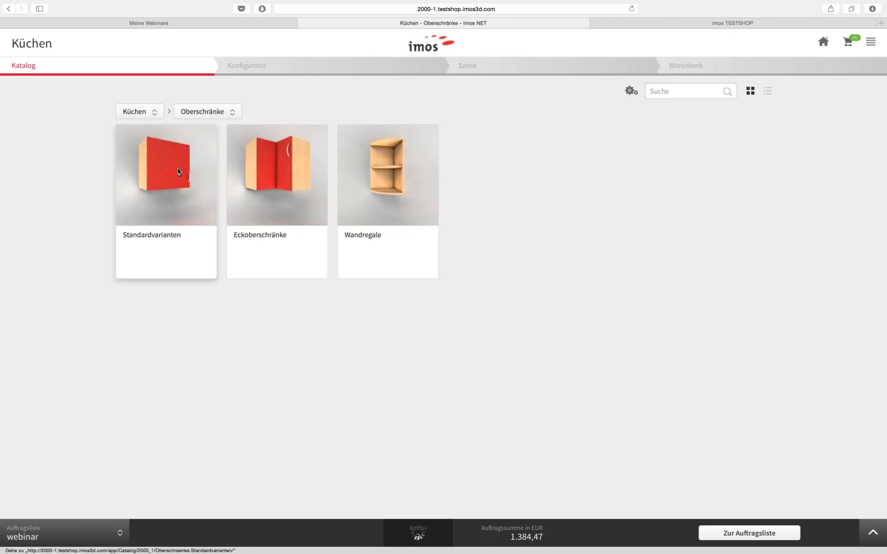
left_click(194, 146)
left_click(396, 214)
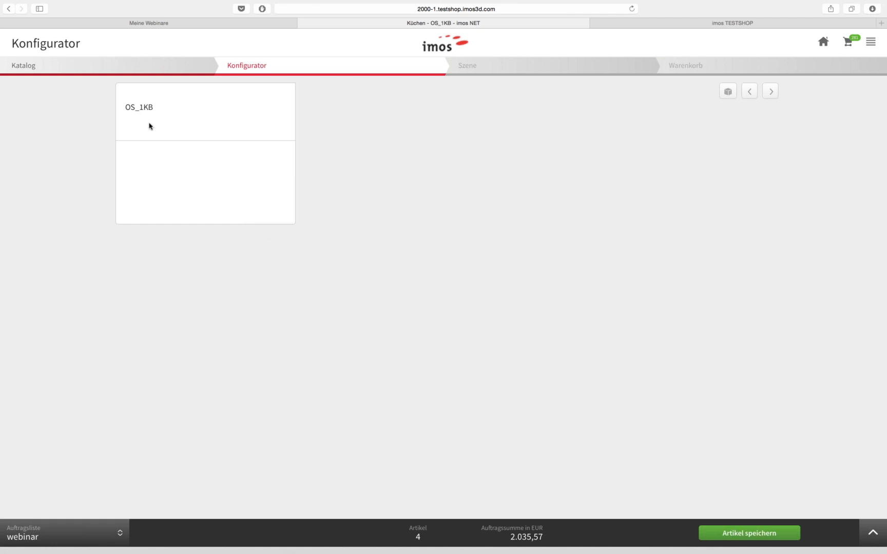
left_click(8, 9)
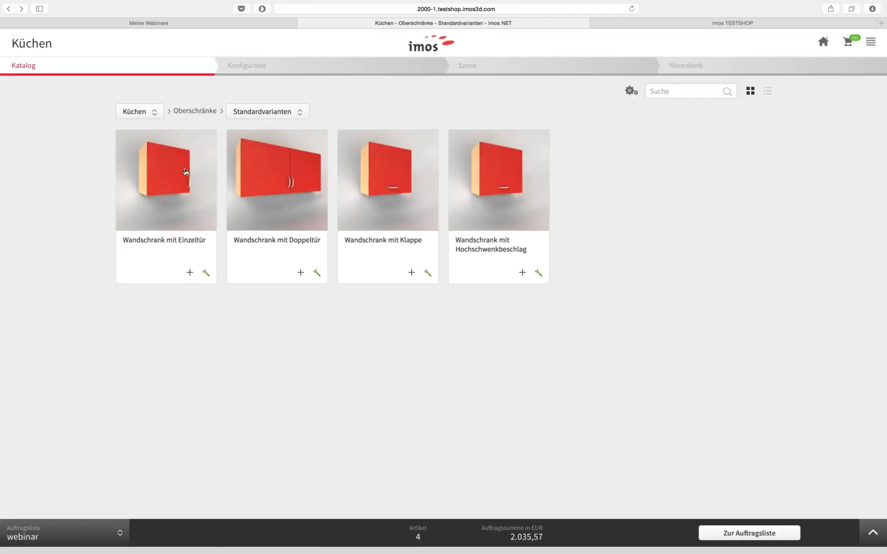
Give the Wandschrank mit Hochschwenkbeschlag Alurahmenfront fronts and save it as the fifth article (2.176,73 €)
left_click(522, 195)
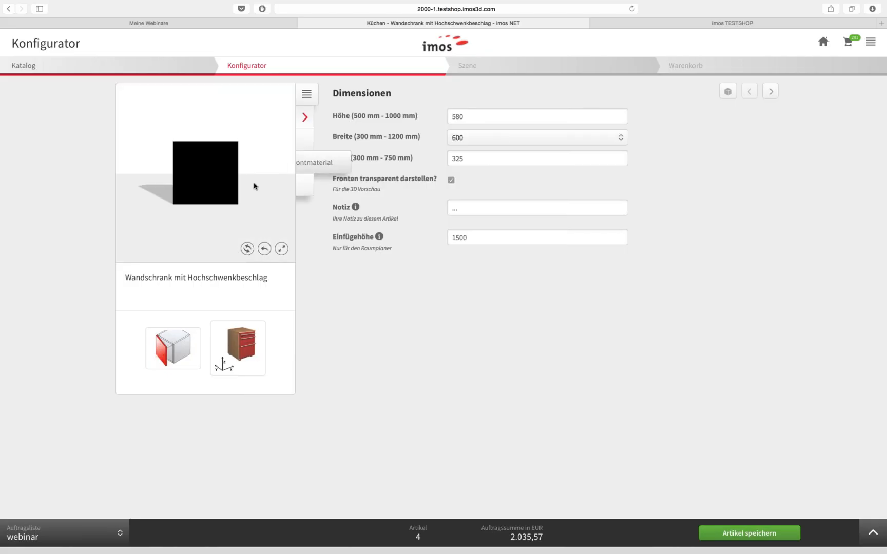
left_click_drag(252, 193, 235, 202)
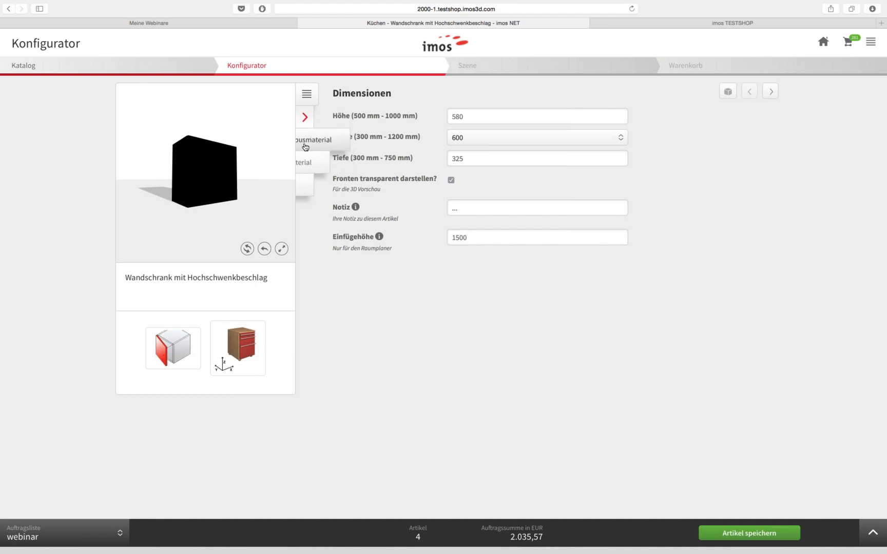
left_click(305, 140)
scroll(455, 203, "right", 10)
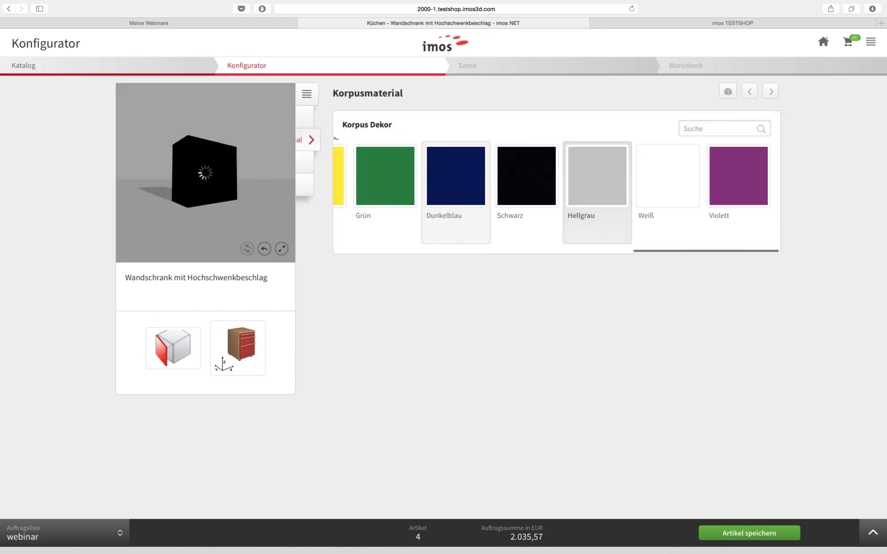
left_click(308, 163)
left_click(563, 119)
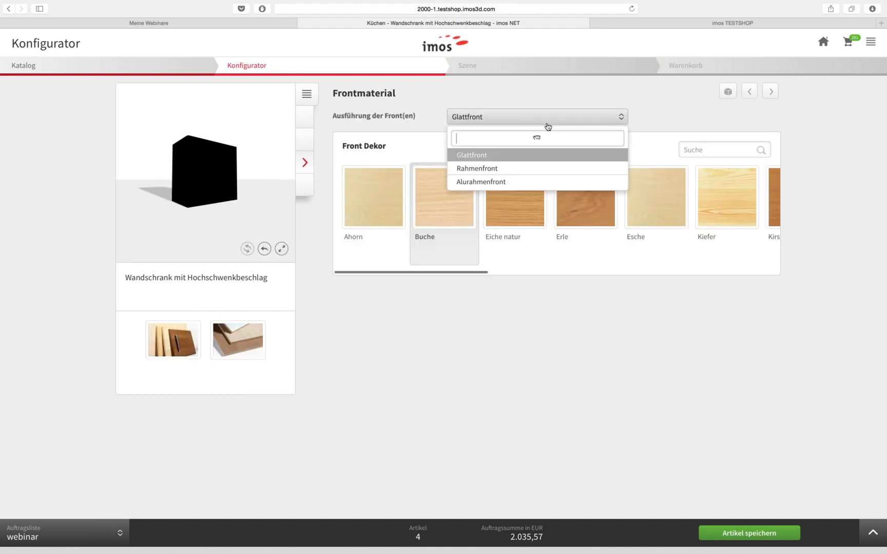
left_click(470, 182)
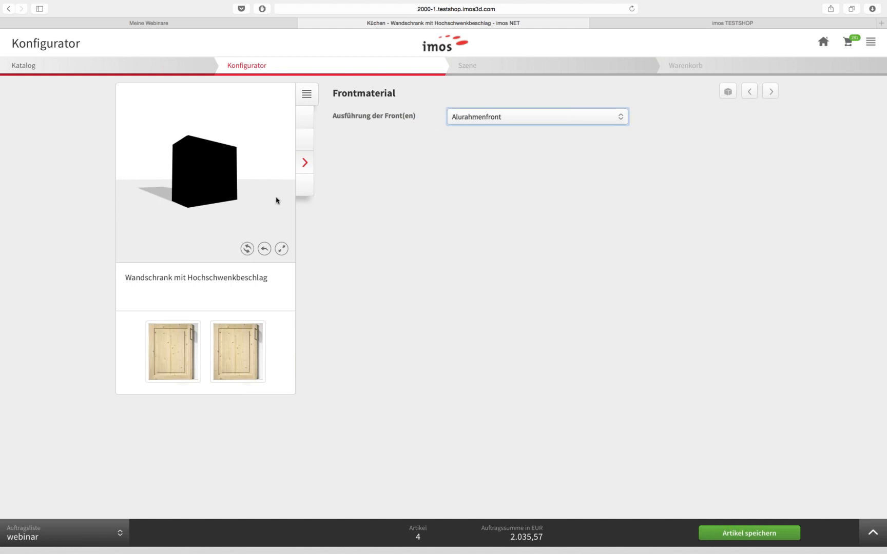
mouse_move(257, 203)
left_mouse_down()
mouse_move(231, 208)
mouse_move(247, 209)
left_mouse_up()
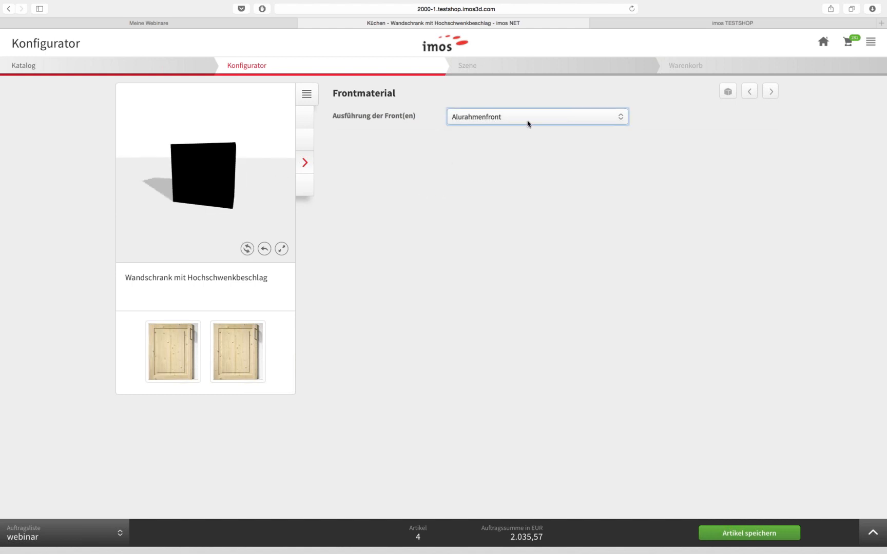
left_click(754, 532)
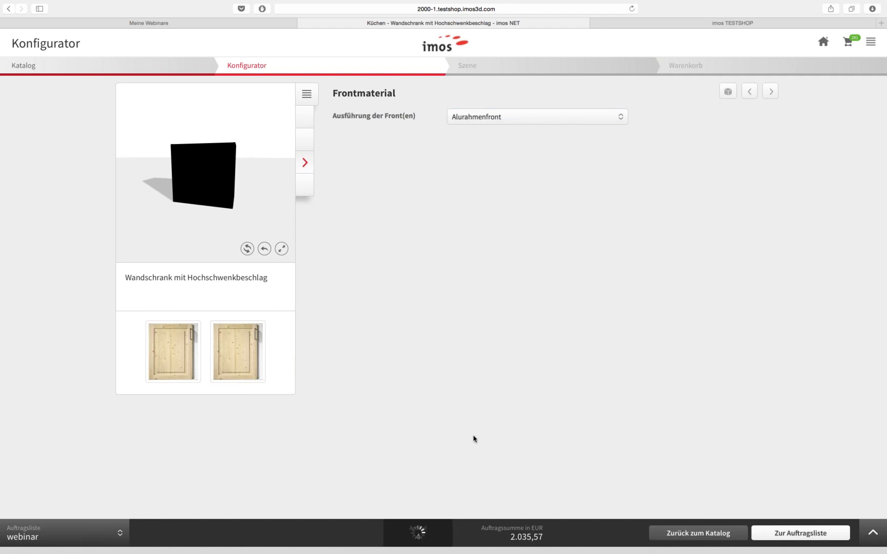
left_click(31, 69)
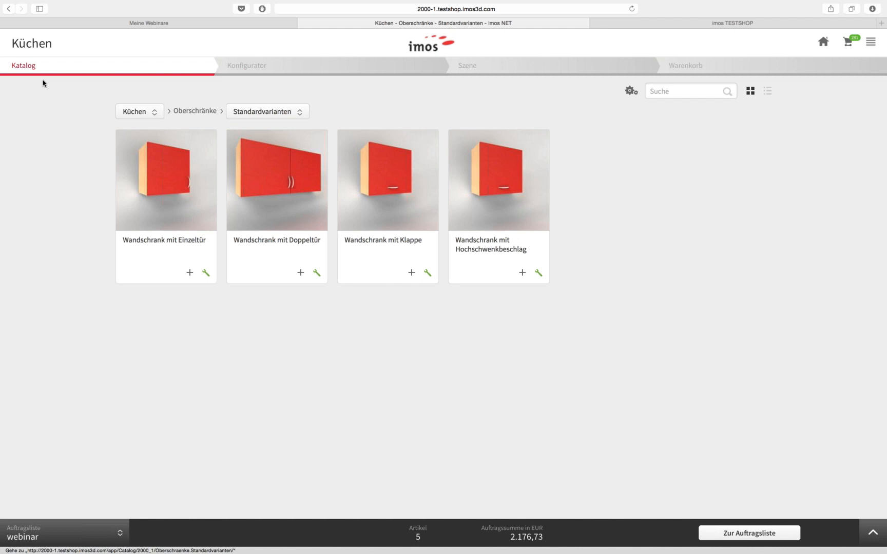
Switch from Küchen to the NET Designer catalog, preview the Sideboard, then go back
left_click(138, 113)
left_click(146, 171)
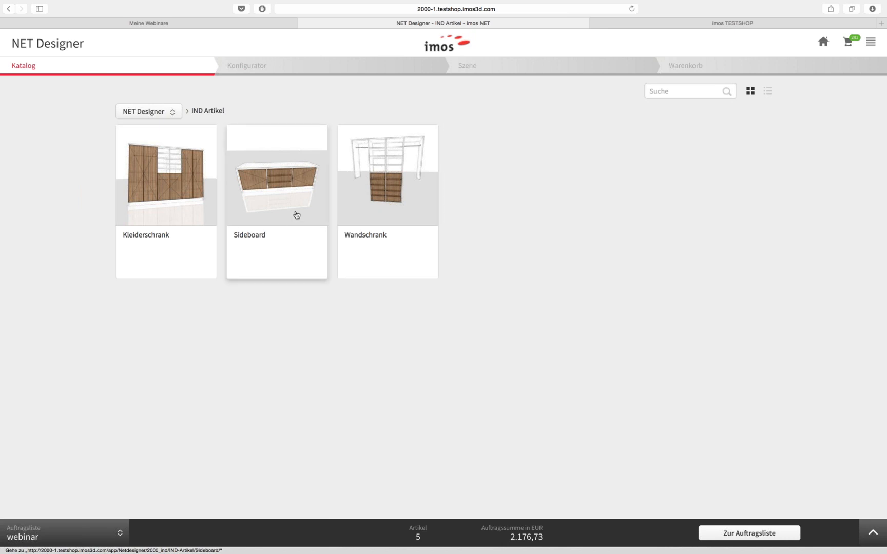
left_click(296, 217)
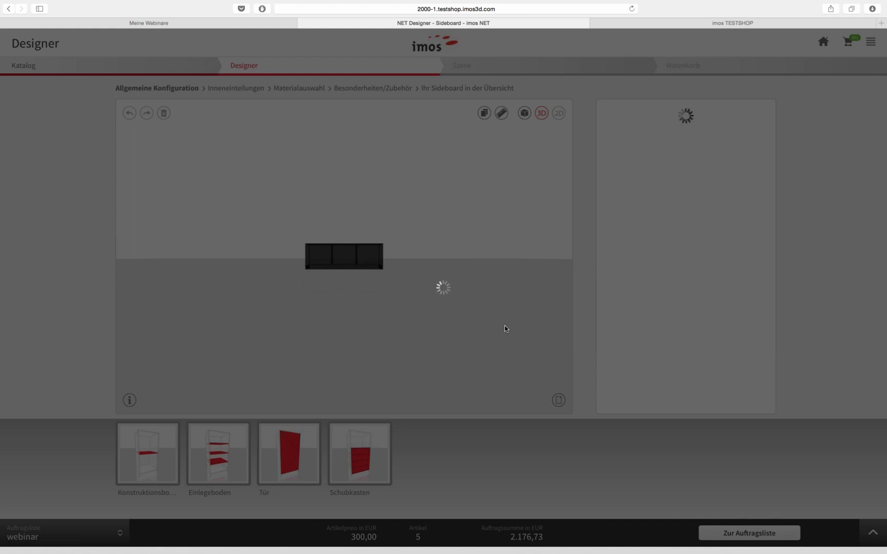
left_click(9, 9)
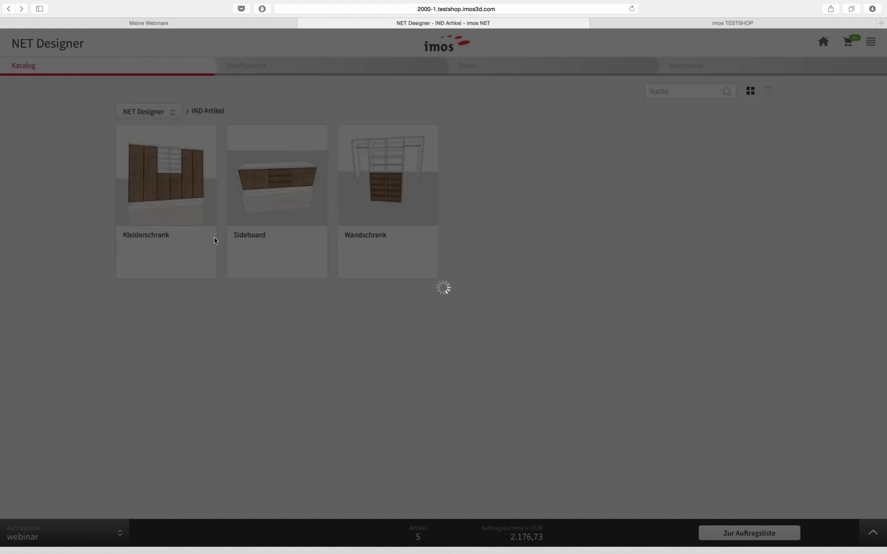
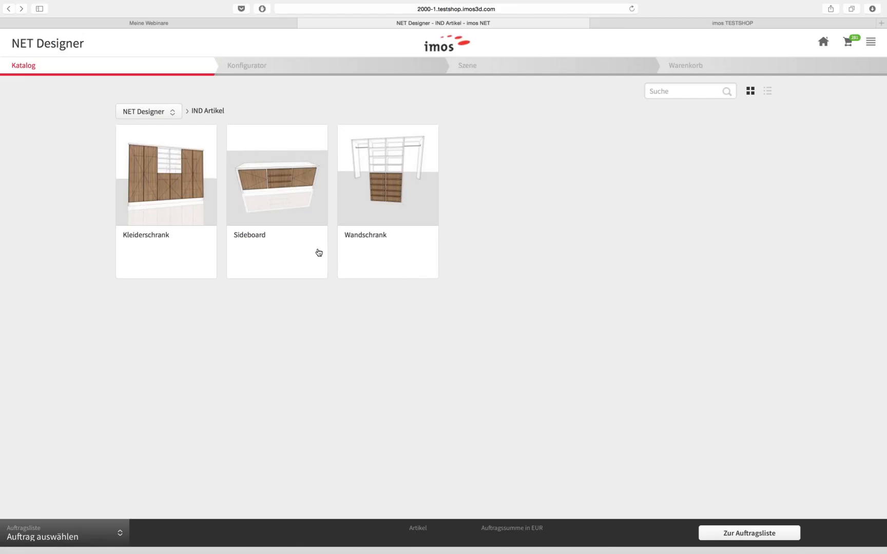
Switch to the Schreiner catalog and open the Rechteck part from Zuschnitte im NET Panel
left_click(160, 113)
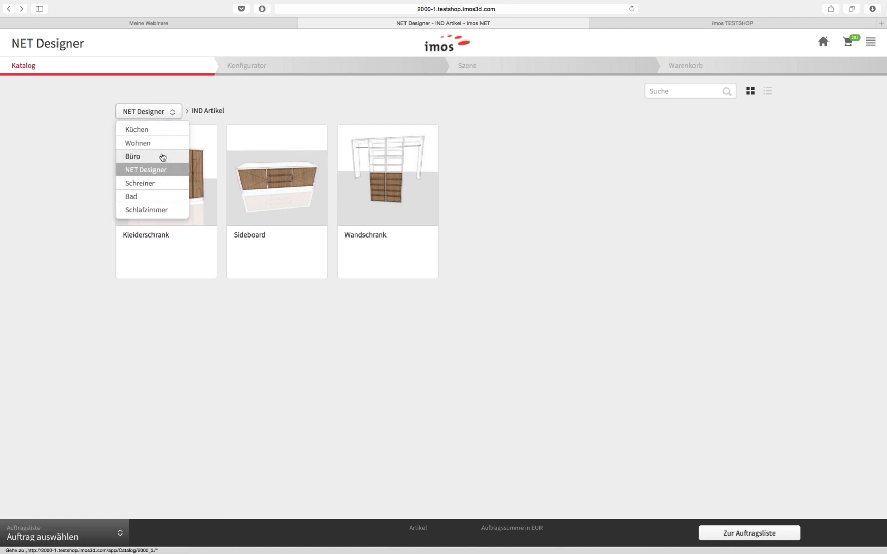
left_click(151, 185)
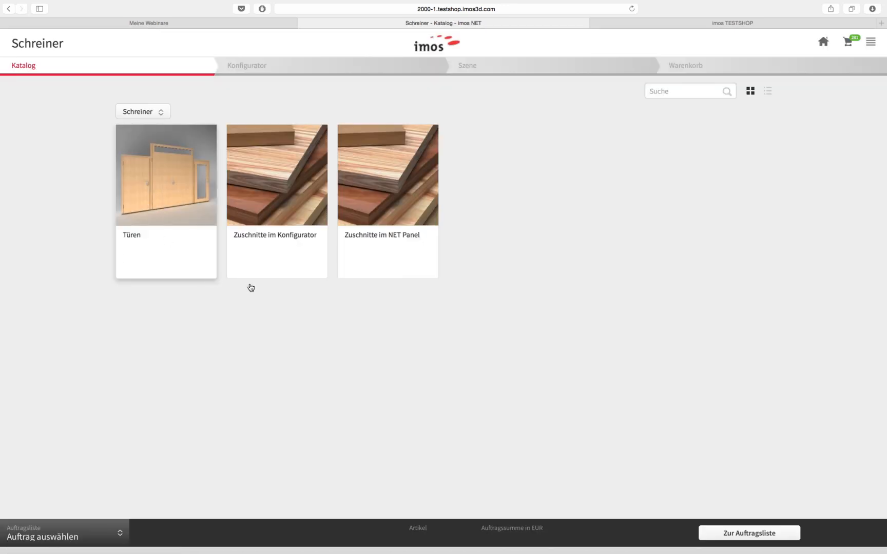
left_click(413, 220)
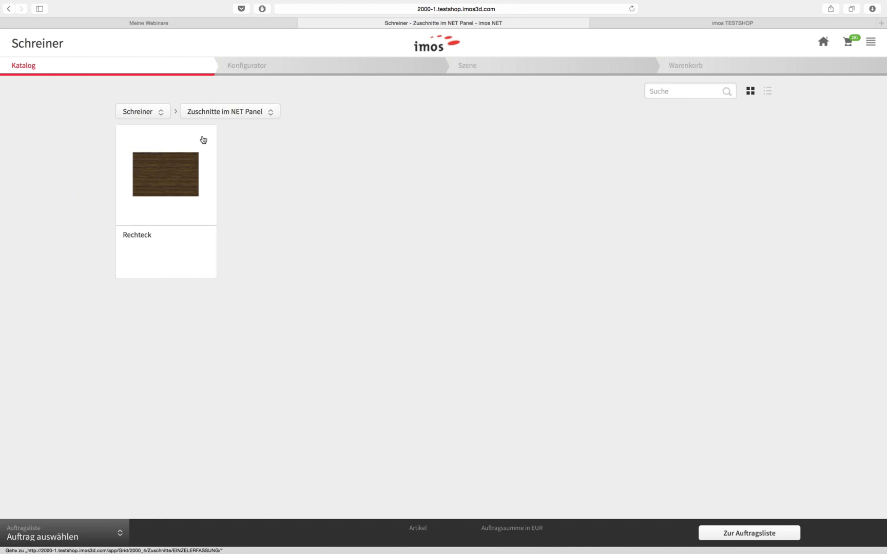
left_click(178, 172)
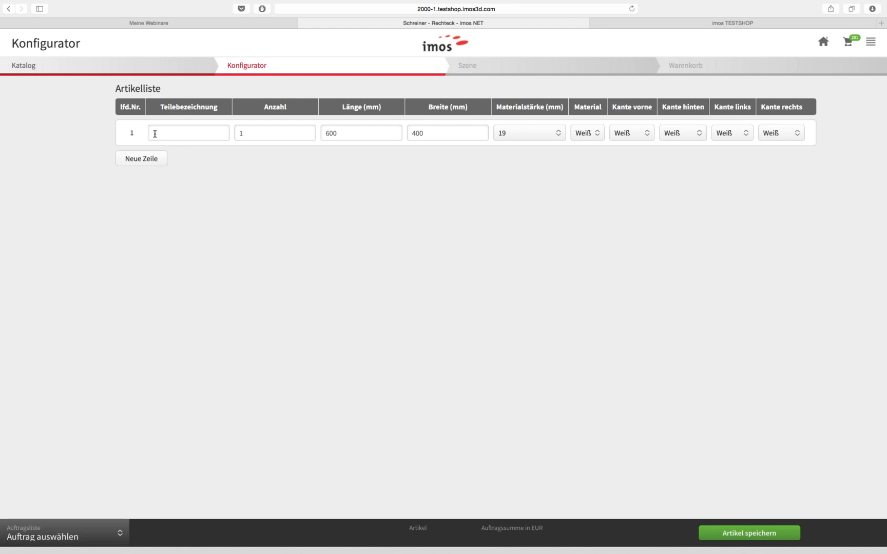
Give the first 600 × 400 mm row 19 mm thickness and Erle material
left_click(365, 135)
left_click(353, 135)
key("Tab")
left_click(502, 135)
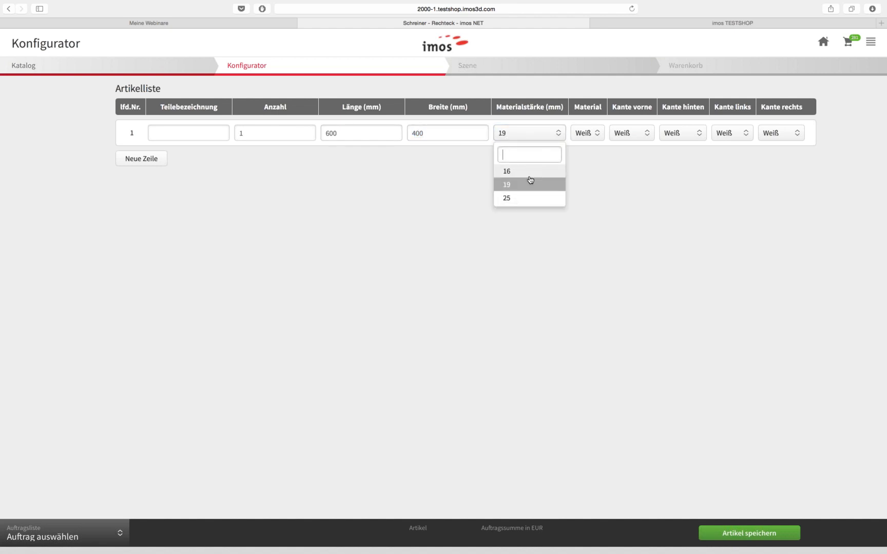
left_click(527, 185)
left_click(591, 139)
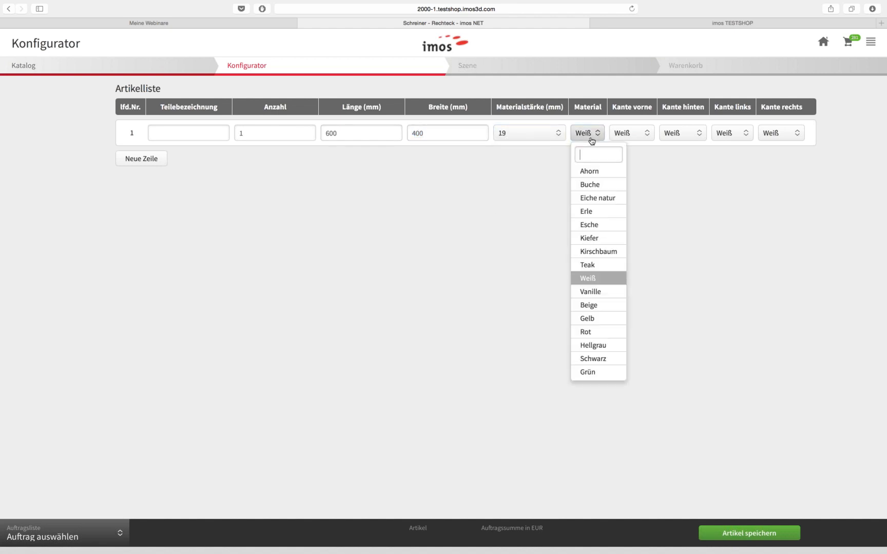
left_click(594, 137)
left_click(593, 138)
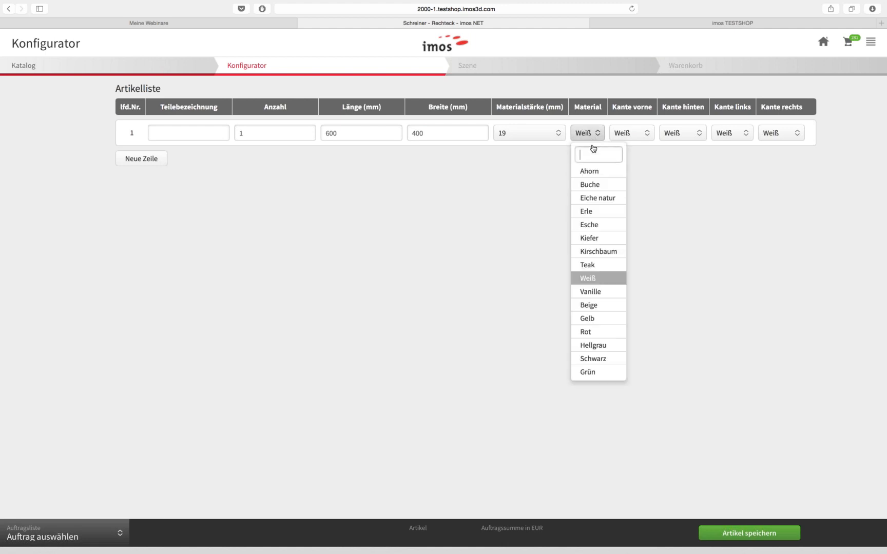
left_click(590, 210)
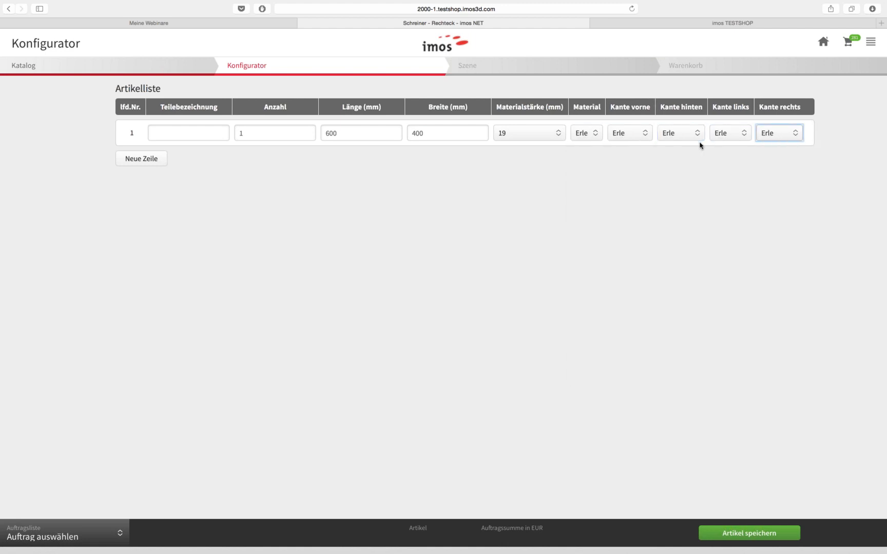
Add second and third rows with lengths 700 and 800 mm
left_click(149, 164)
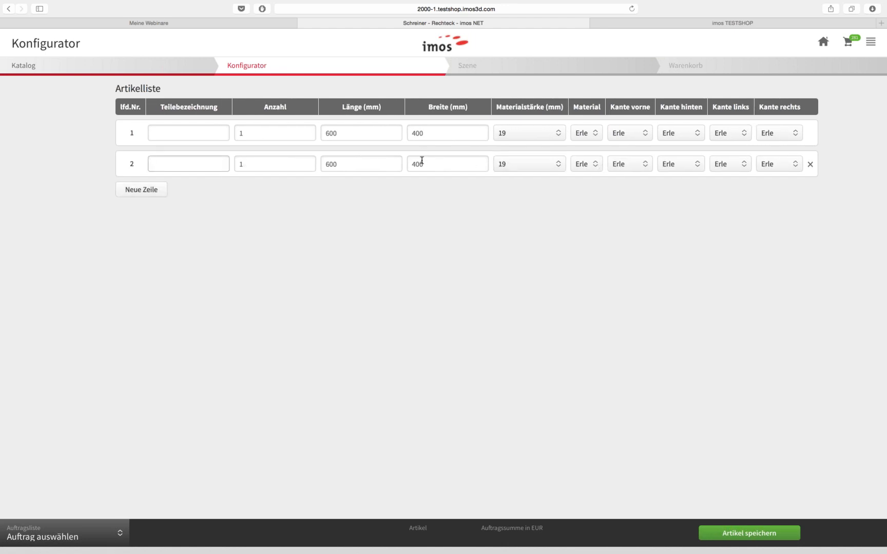
left_click(374, 167)
key("Left")
type("7")
key("Tab")
left_click(149, 191)
left_click(385, 195)
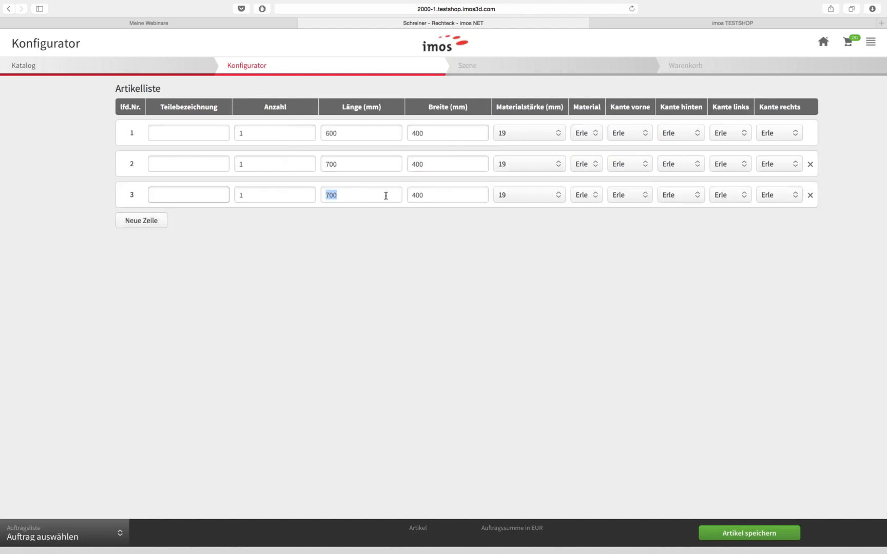
key("Left")
key("Tab")
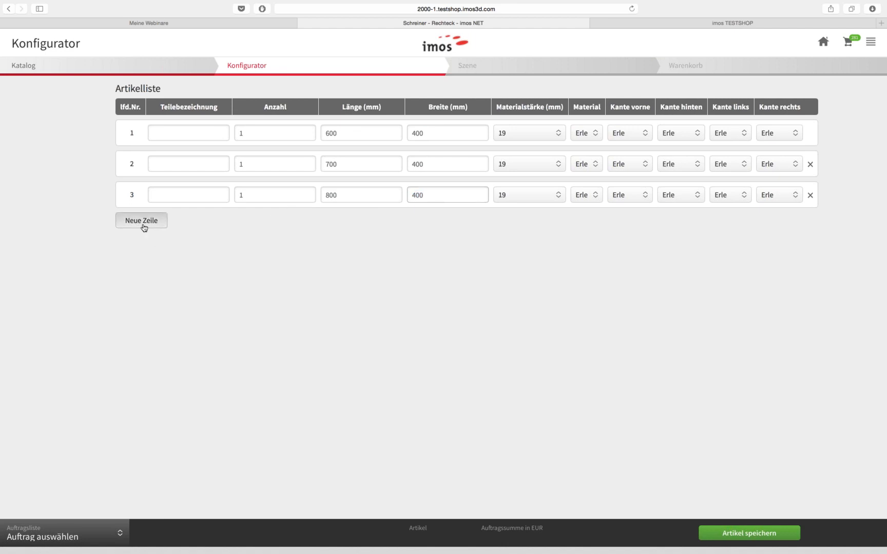
Add a fourth row in Esche, assign the parts to the webinar order and save
left_click(143, 226)
left_click(588, 230)
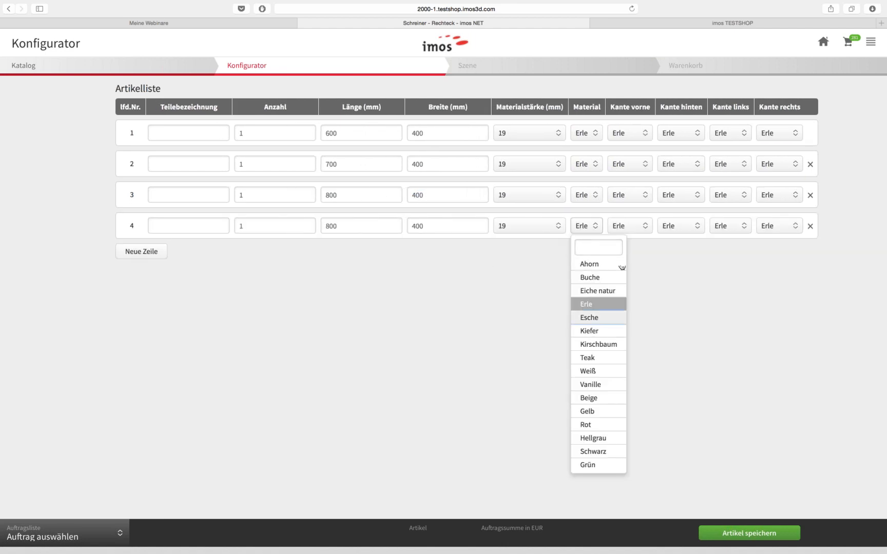
left_click(589, 318)
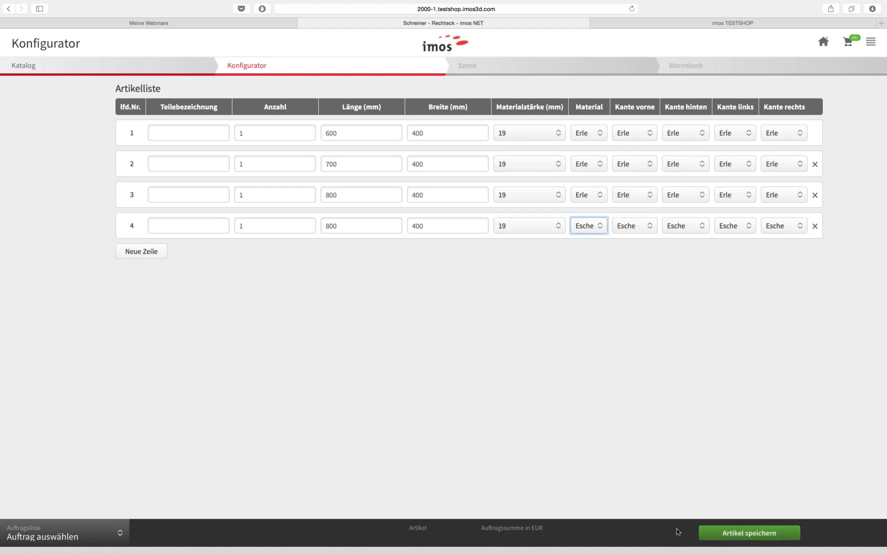
left_click(117, 538)
left_click(50, 276)
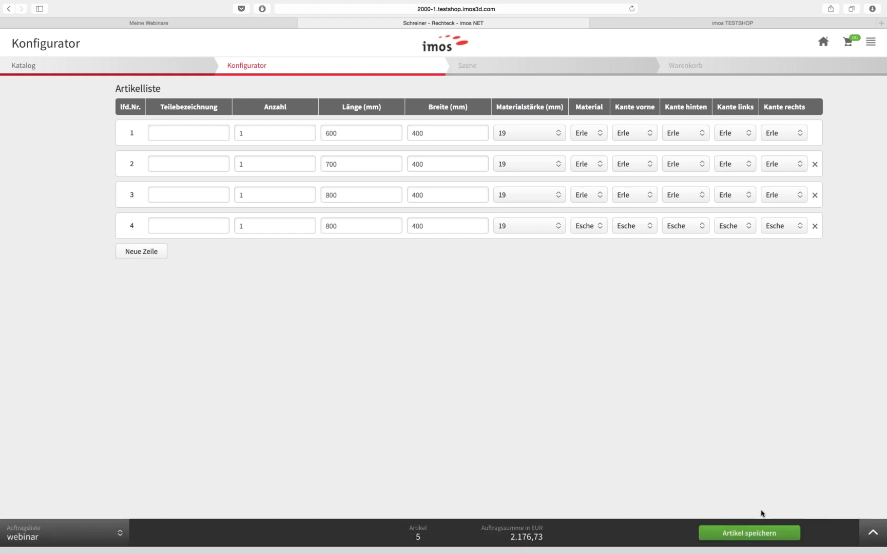
left_click(746, 535)
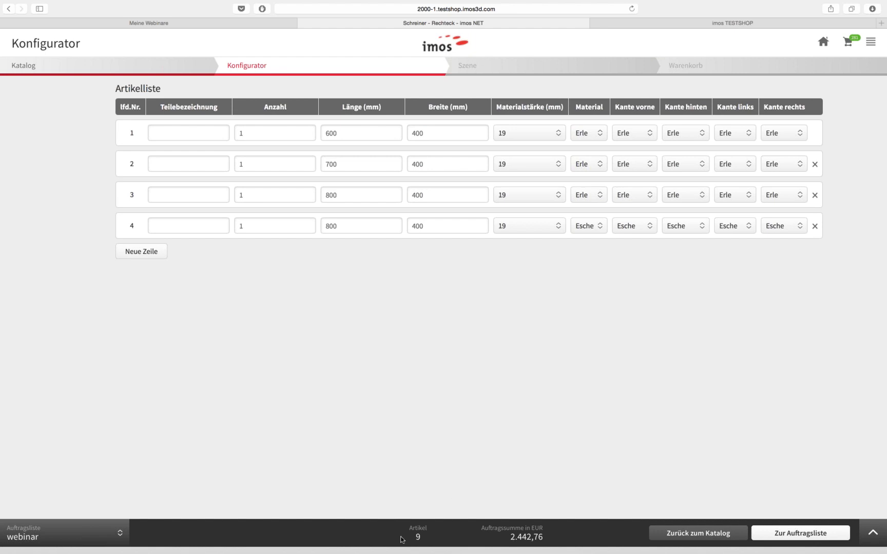
left_click(873, 532)
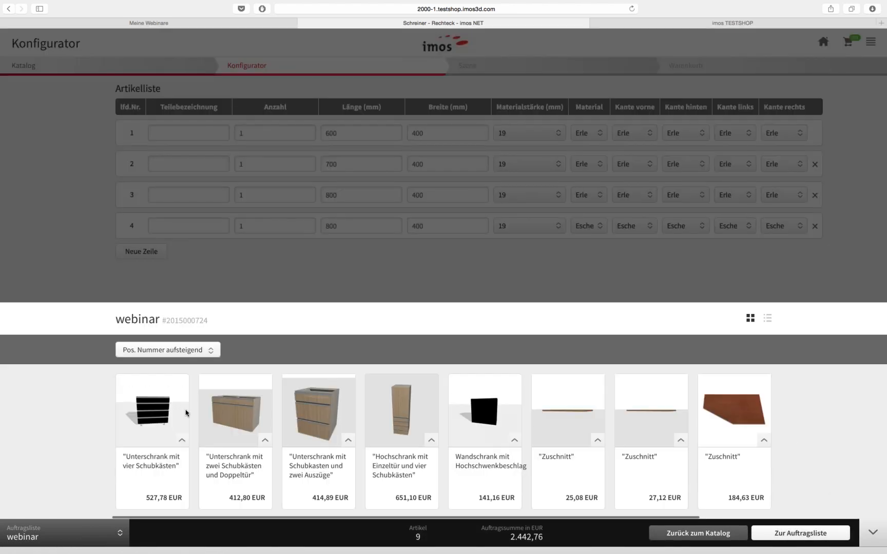
scroll(426, 412, "right", 2)
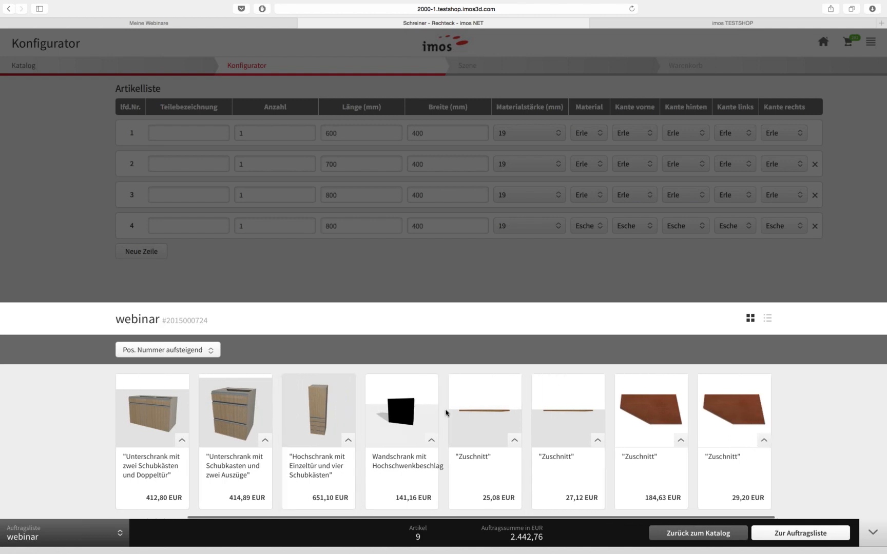
scroll(447, 411, "left", 2)
scroll(451, 411, "right", 2)
left_click(868, 534)
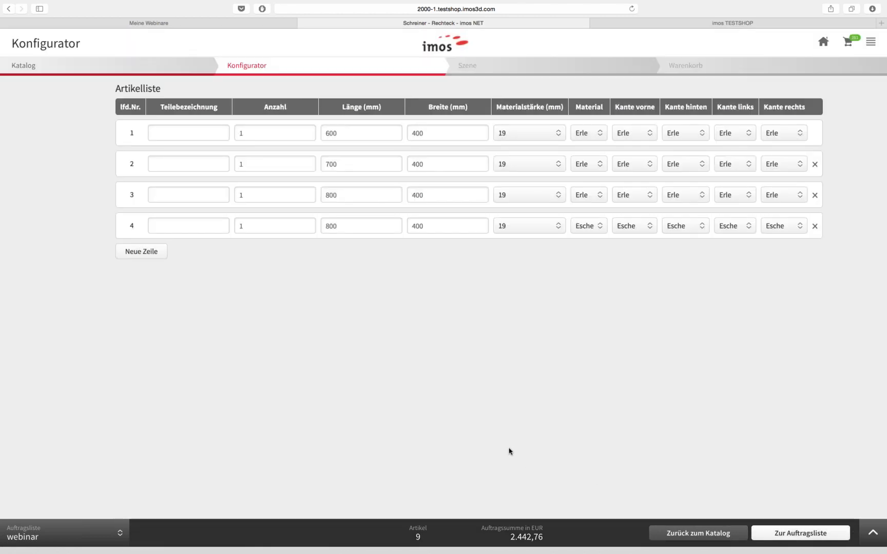
scroll(438, 439, "up", 3, "ctrl")
scroll(438, 439, "up", 3)
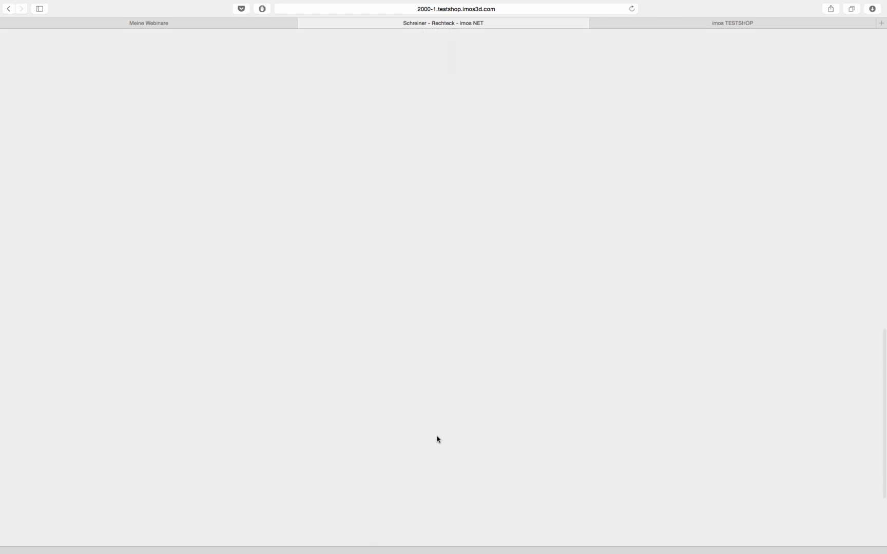
scroll(437, 438, "up", 5)
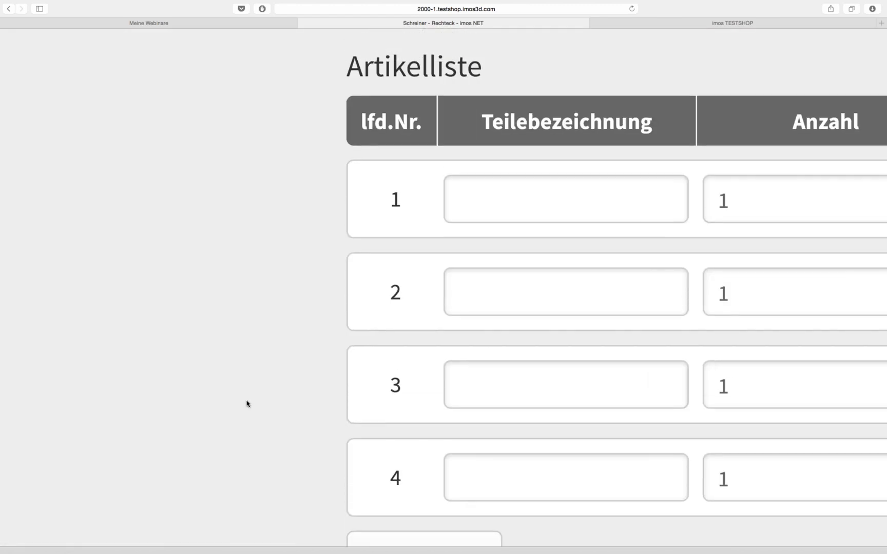
scroll(246, 404, "down", 3, "ctrl")
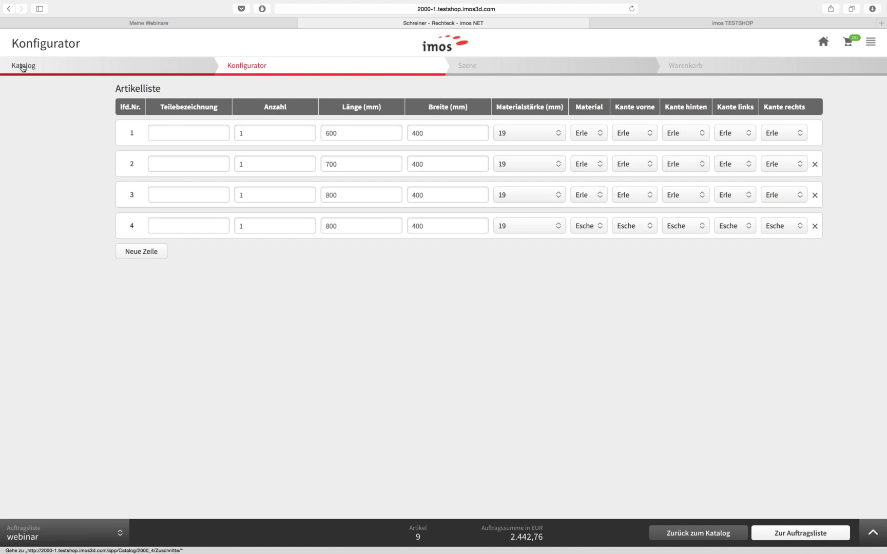
Open the Rechteck part from the Zuschnitte im Konfigurator category
left_click(22, 67)
left_click(214, 112)
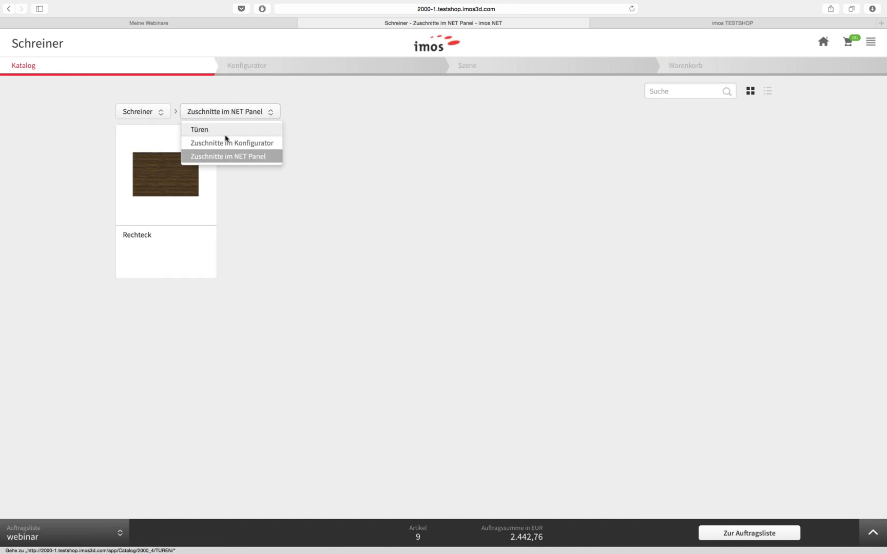
left_click(229, 143)
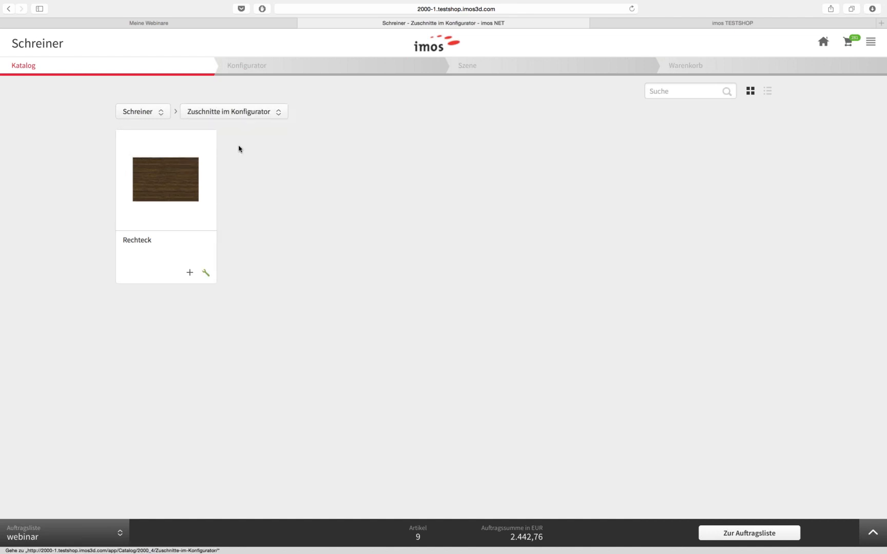
left_click(182, 175)
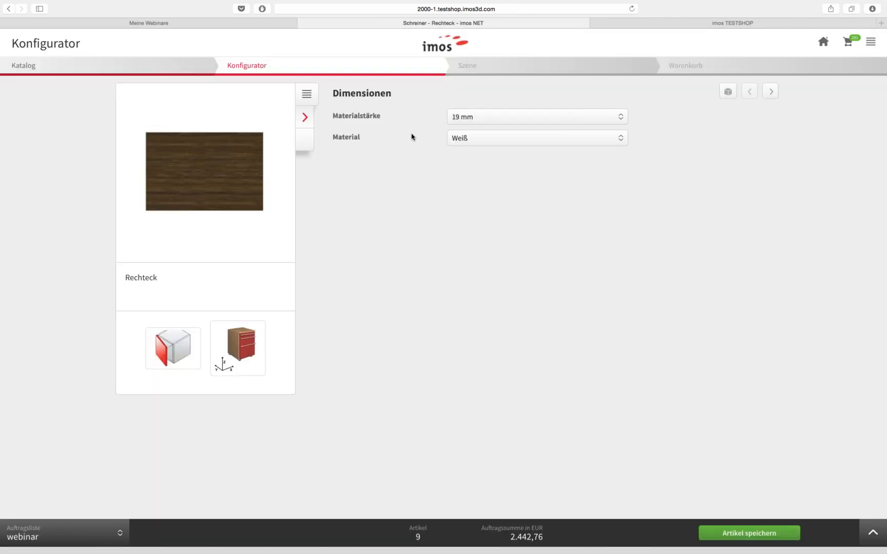
Set the Rechteck to 25 mm Eiche natur and show its dimensions table
left_click(496, 119)
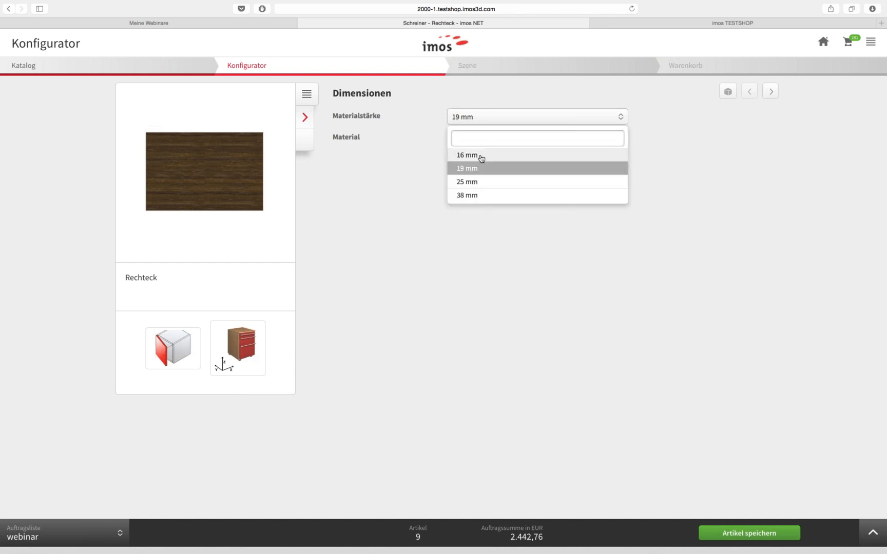
left_click(480, 156)
left_click(486, 119)
left_click(485, 182)
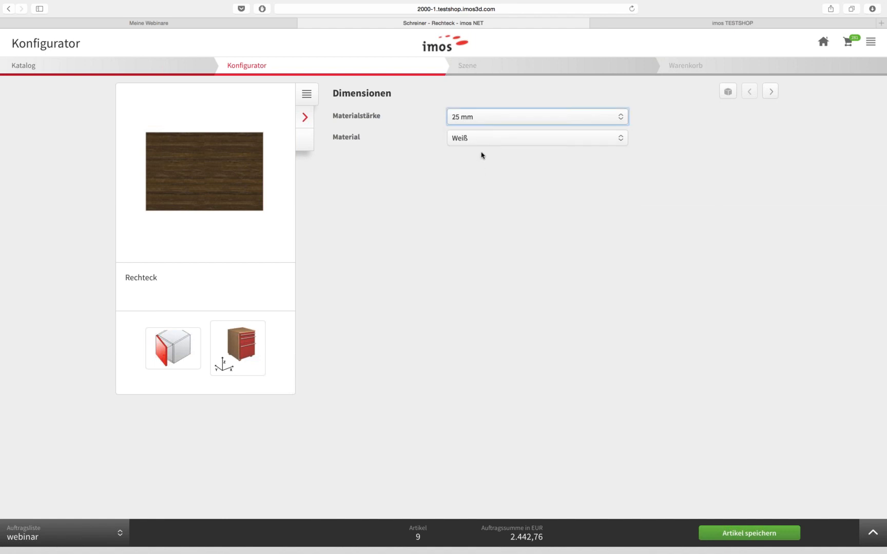
left_click(480, 140)
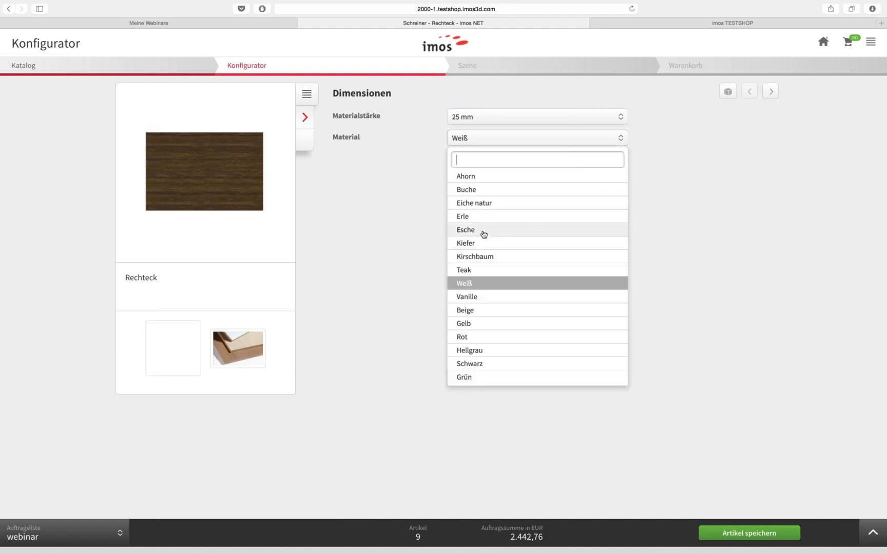
left_click(492, 206)
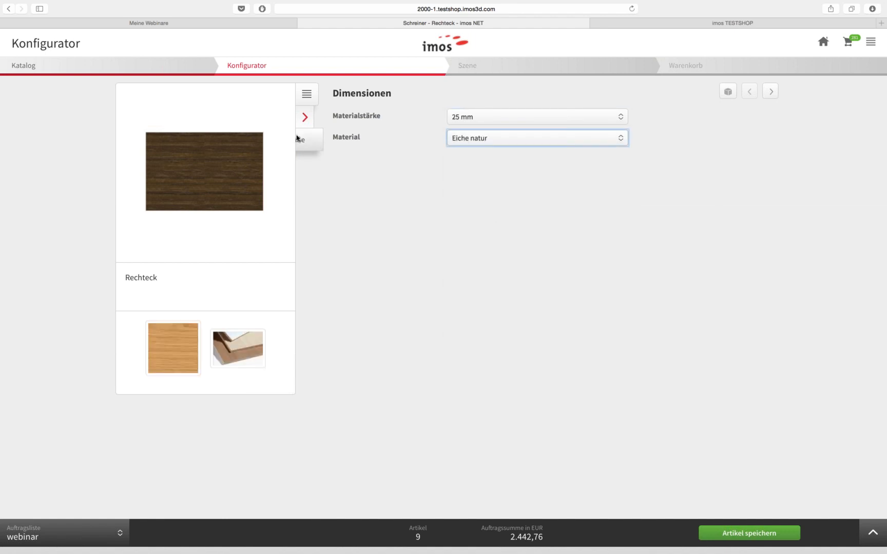
left_click(301, 142)
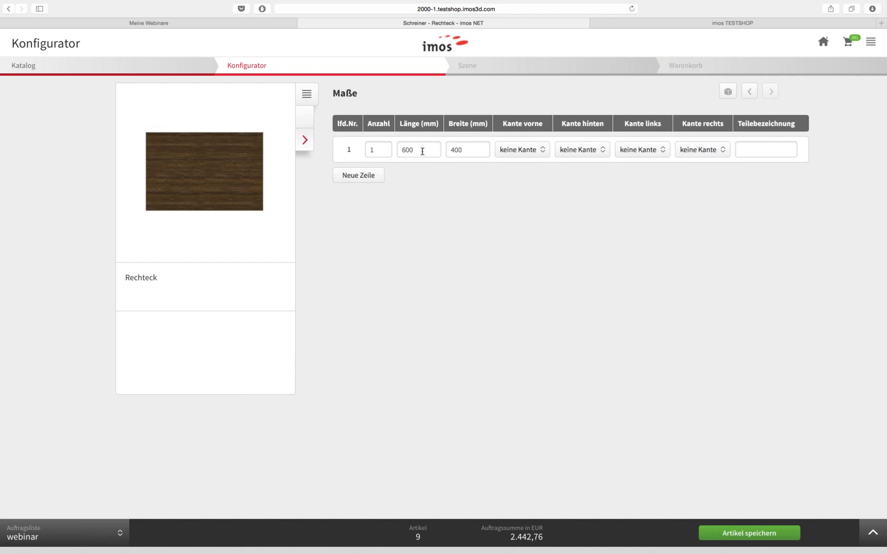
Add a second 700 × 400 mm row, deleting the surplus third row, and save the Rechteck to the order
left_click(361, 175)
left_click(358, 205)
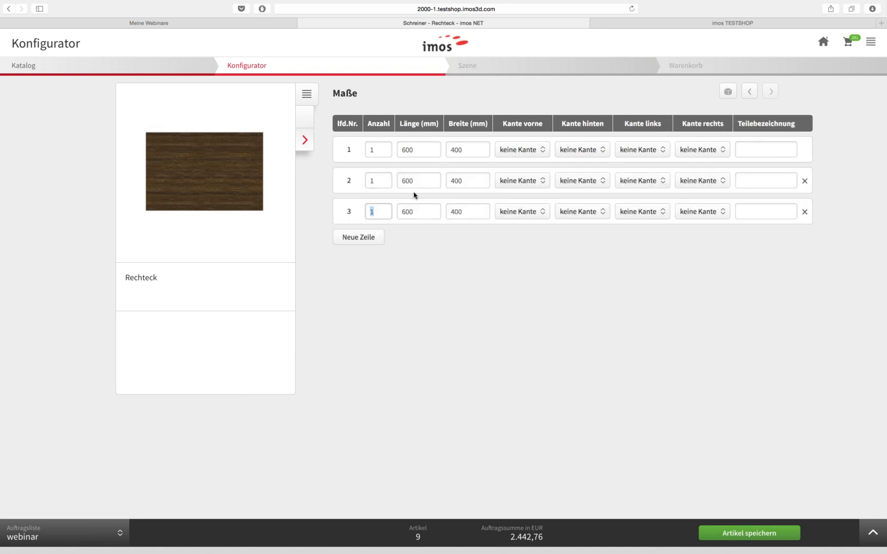
left_click(408, 209)
key("Left")
left_click(804, 212)
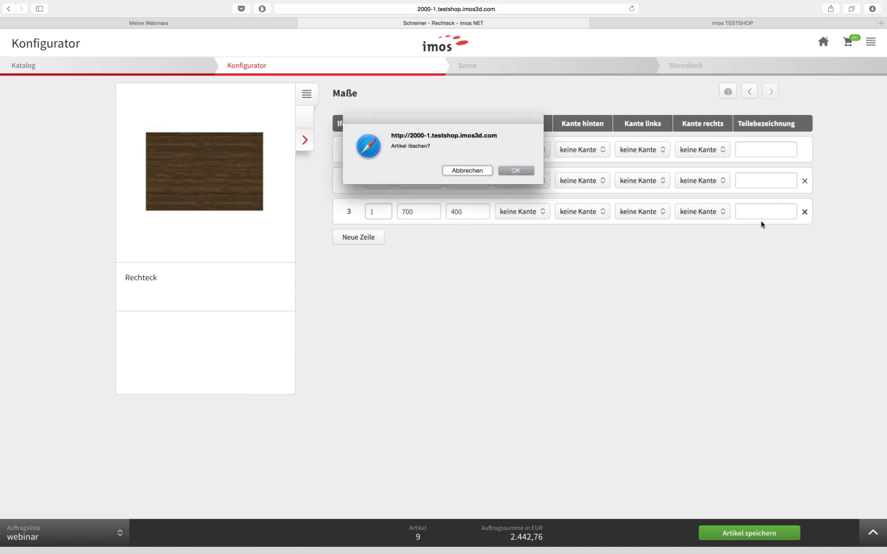
left_click(515, 171)
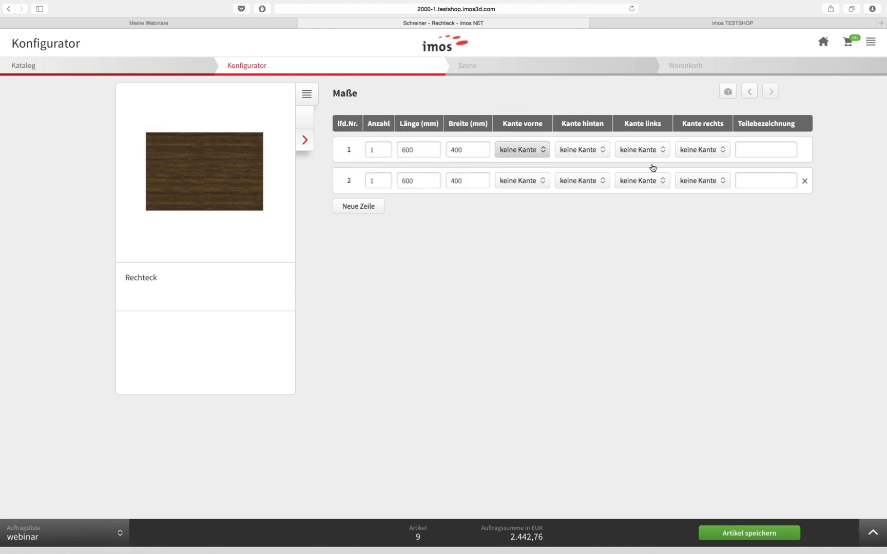
left_click(402, 180)
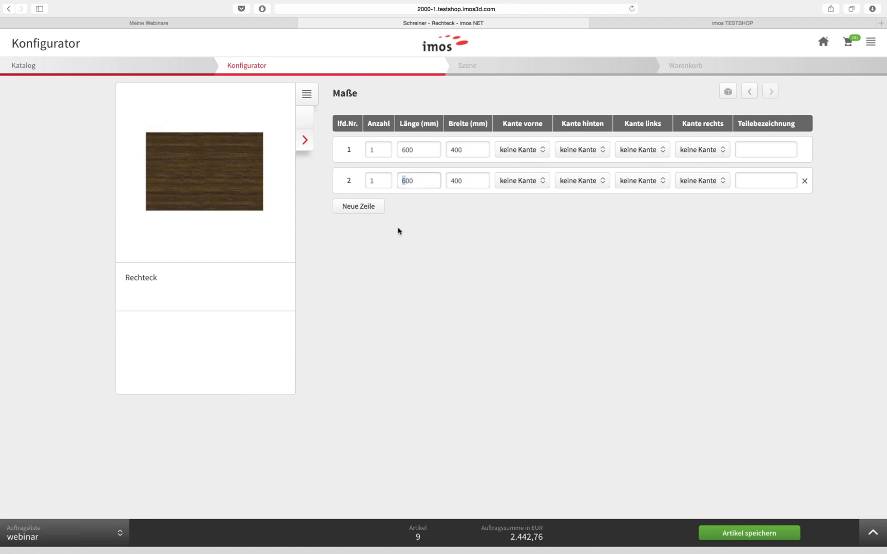
key("Tab")
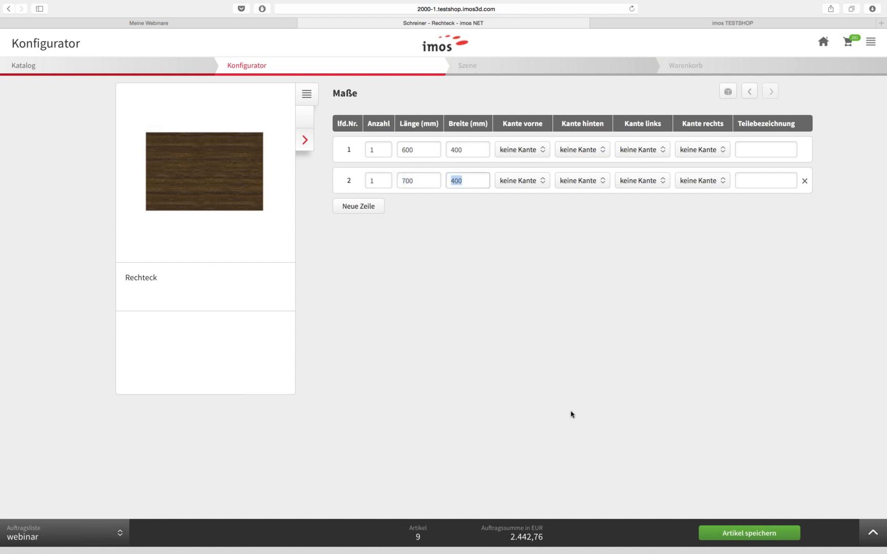
left_click(775, 534)
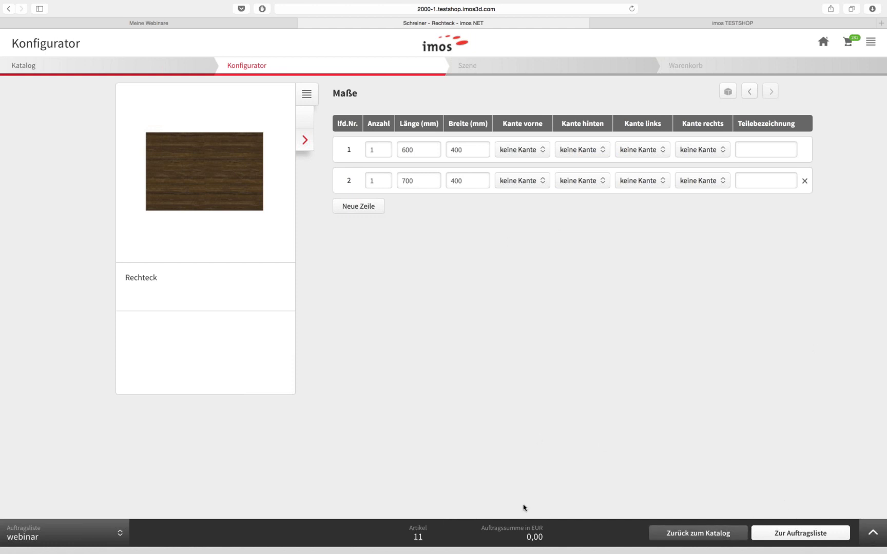
Switch to the Szene room view and show the webinar order's 11 articles below it
left_click(871, 536)
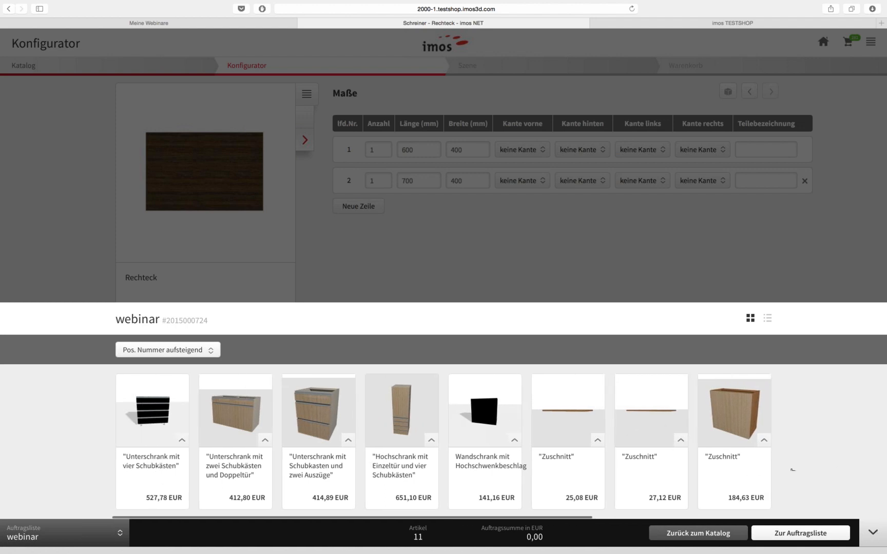
left_click(872, 534)
left_click(468, 69)
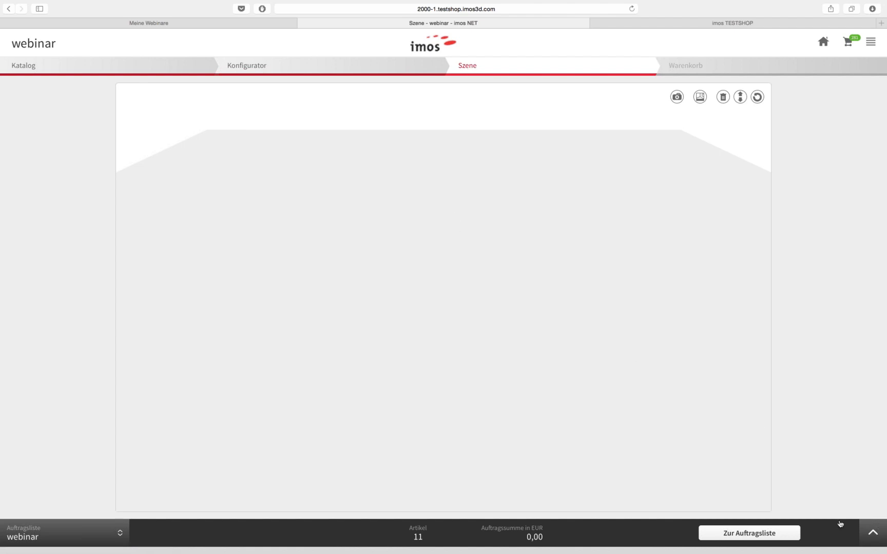
left_click(878, 528)
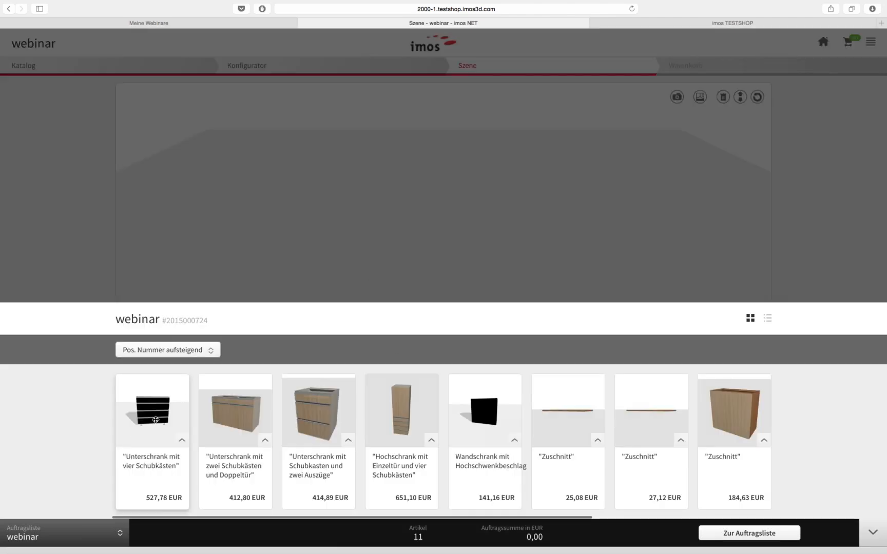
left_click_drag(156, 420, 397, 247)
Drag two base cabinets, the tall cabinet and the wall cabinet from the order list into the room
scroll(250, 403, "right", 3)
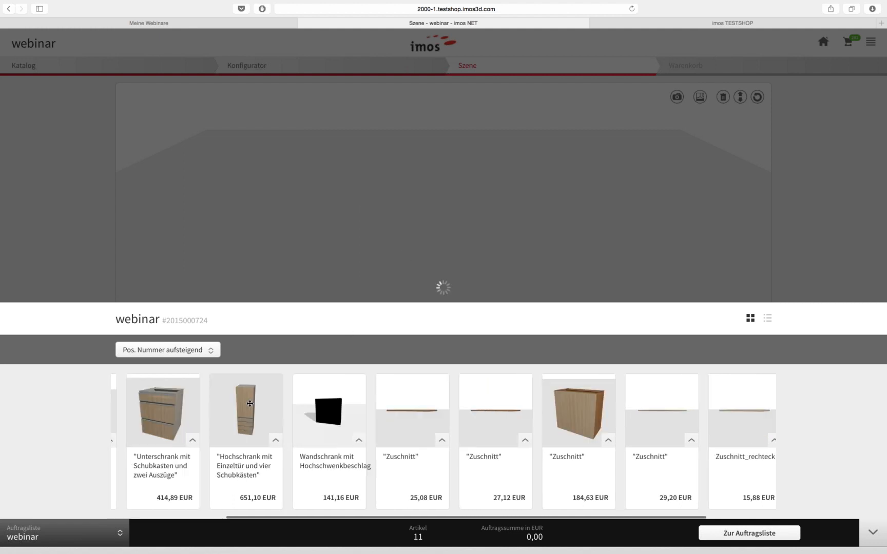
scroll(250, 410, "left", 5)
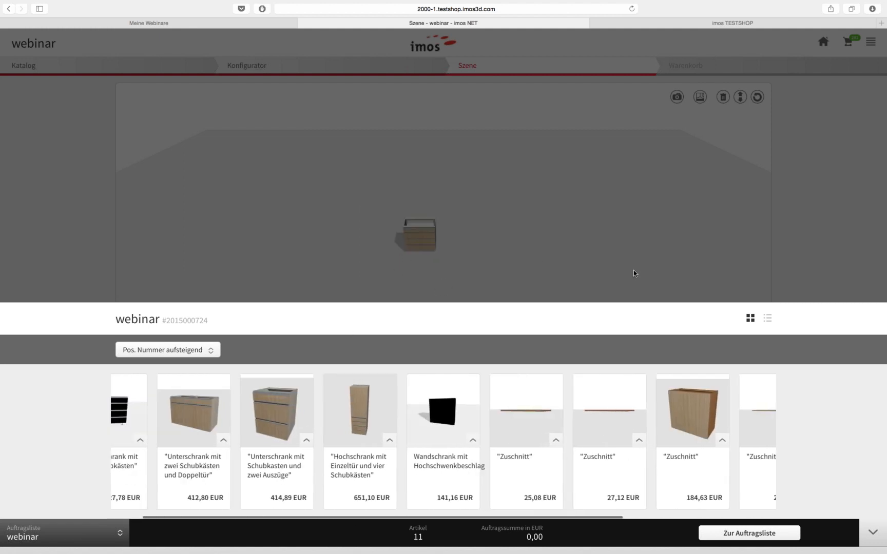
left_click_drag(192, 415, 451, 265)
left_click_drag(336, 393, 483, 267)
left_click_drag(425, 391, 512, 274)
left_click_drag(515, 406, 337, 252)
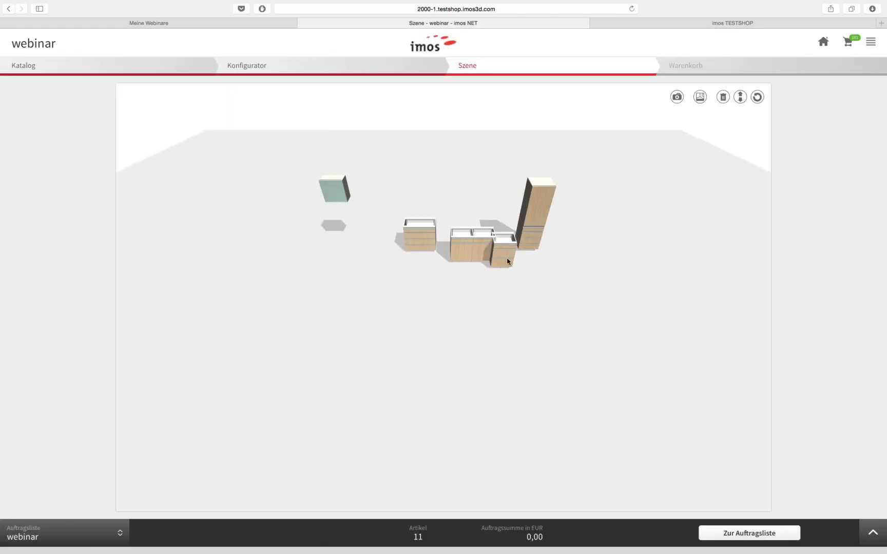
Reposition the drawer base cabinet so it stands directly left of the double-door cabinet
left_click_drag(479, 248, 454, 300)
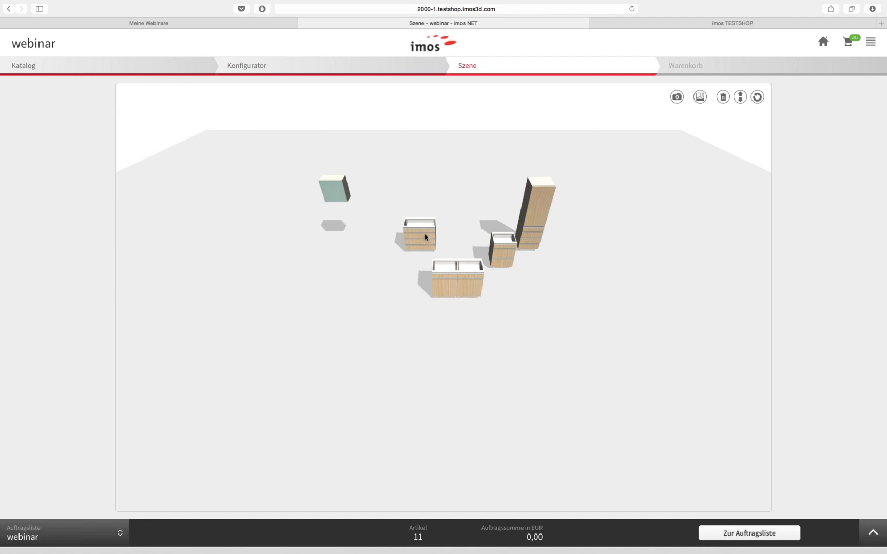
left_click_drag(425, 234, 425, 250)
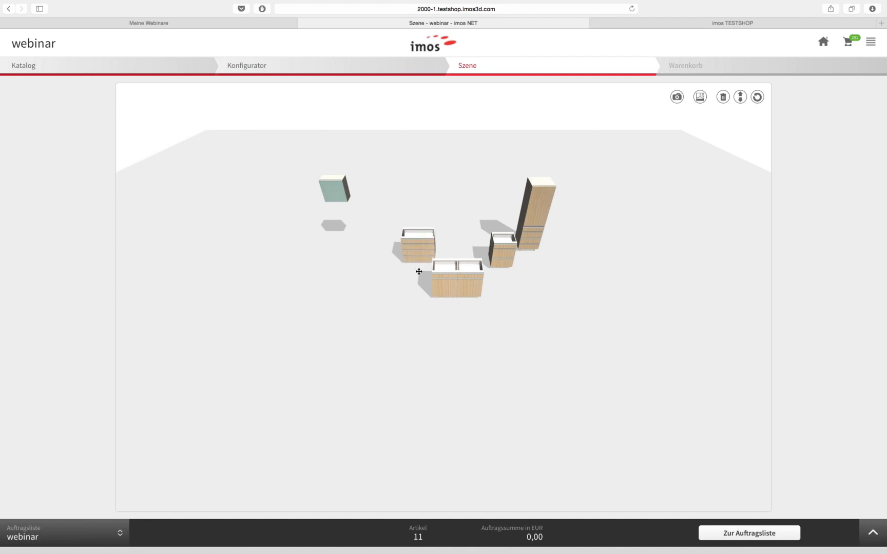
left_click_drag(414, 291, 408, 299)
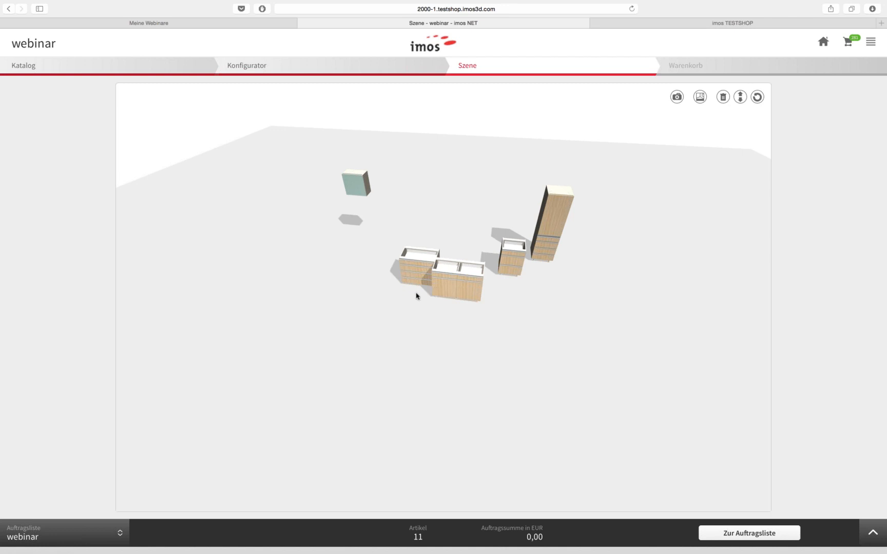
left_click_drag(412, 268, 409, 274)
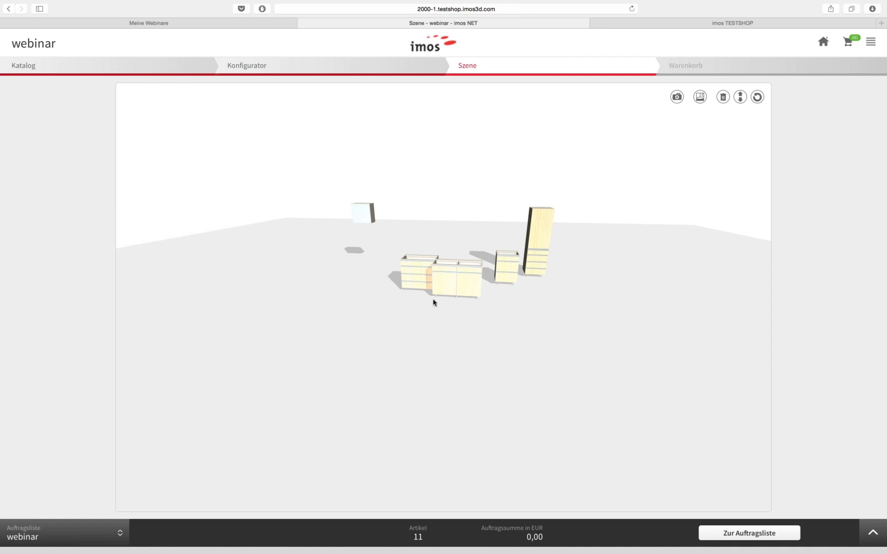
left_click_drag(433, 299, 433, 301)
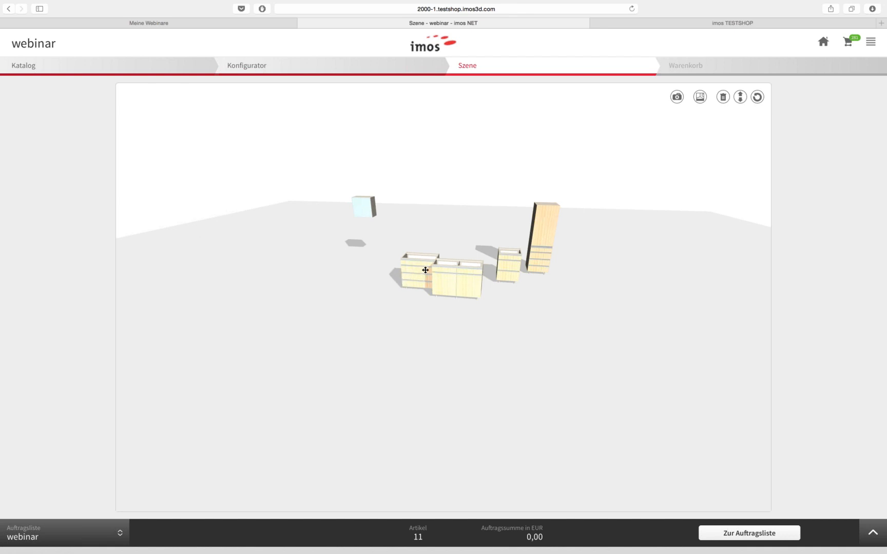
left_click_drag(426, 271, 396, 287)
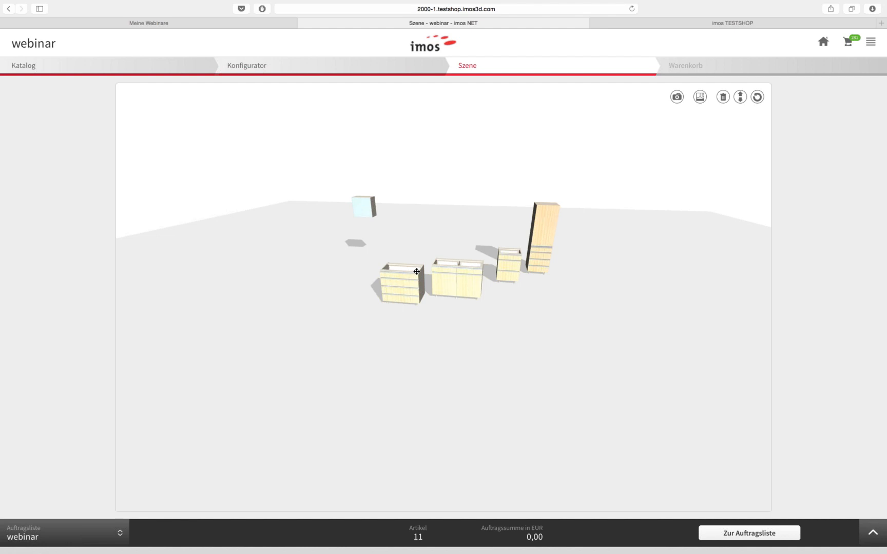
mouse_move(426, 266)
left_mouse_down()
mouse_move(439, 257)
mouse_move(415, 269)
left_mouse_up()
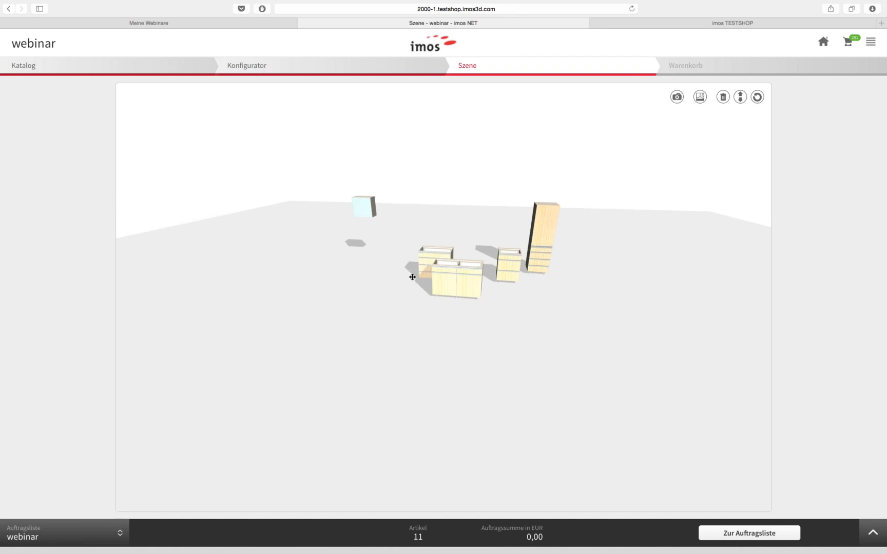
left_click_drag(406, 281, 420, 268)
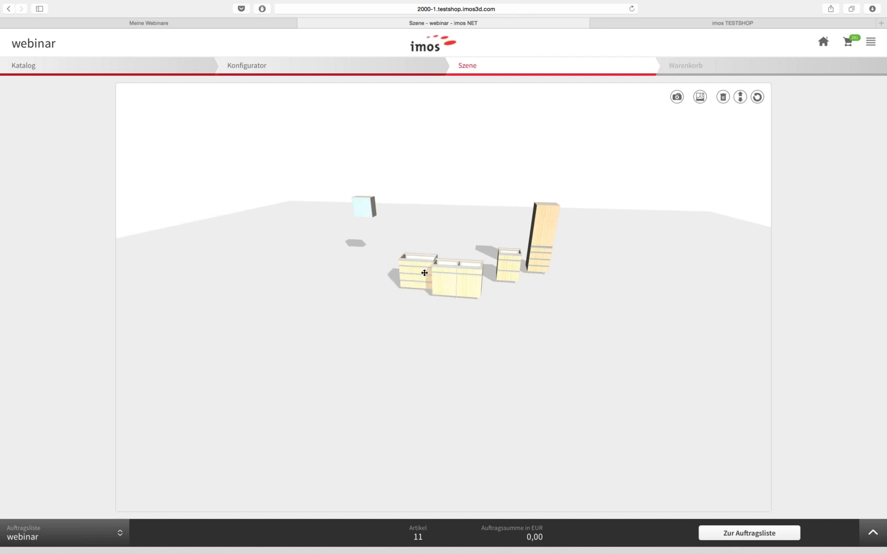
left_click_drag(418, 273, 423, 274)
Use delete mode to remove the tall cabinet from the room
left_click(724, 98)
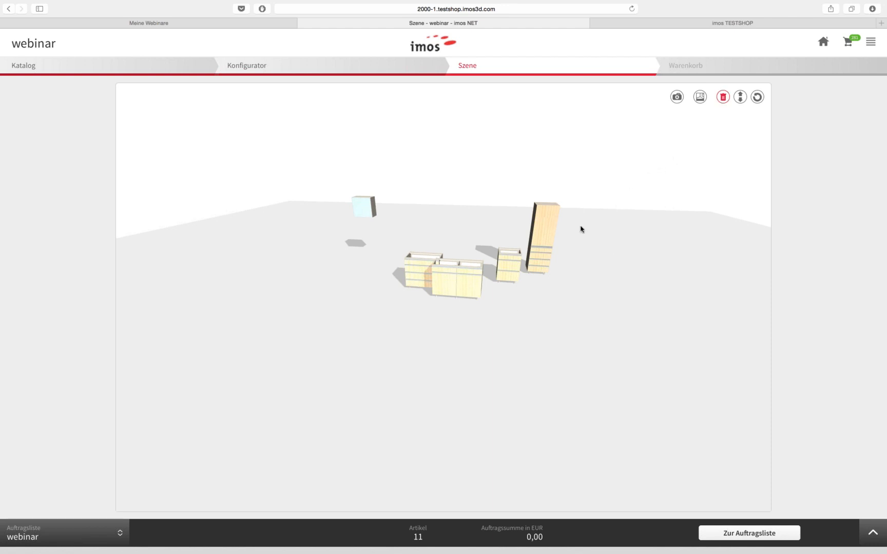
scroll(542, 252, "up", 1)
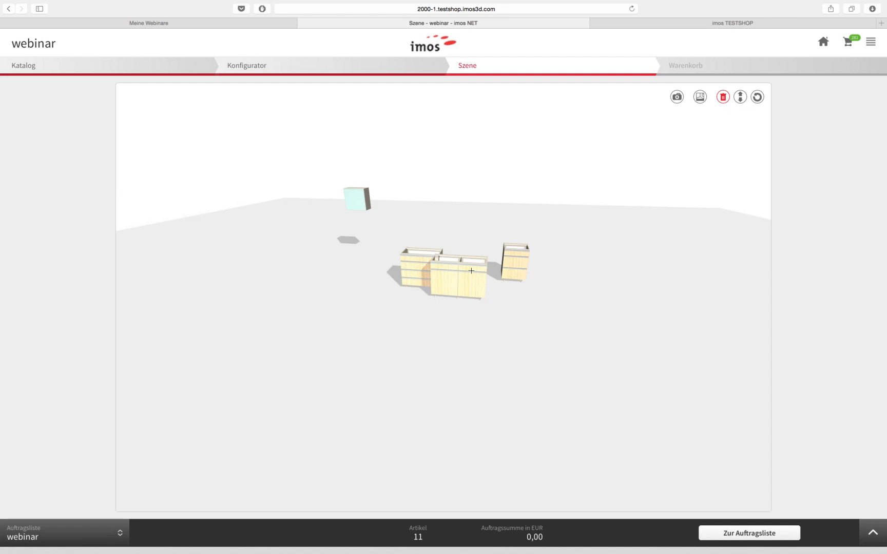
Delete the small cabinet, set the drawer unit beside the double cabinet, and hang the wall cabinet above
left_click(723, 97)
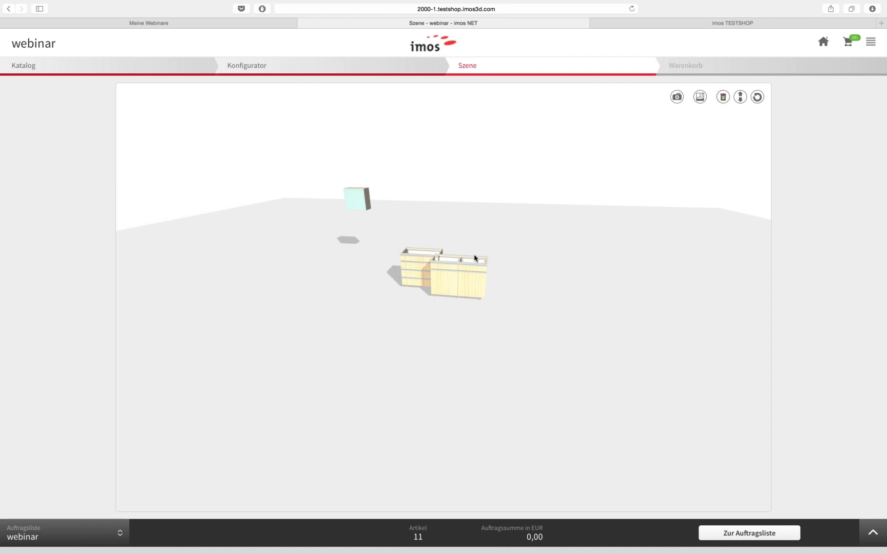
left_click_drag(406, 277, 508, 278)
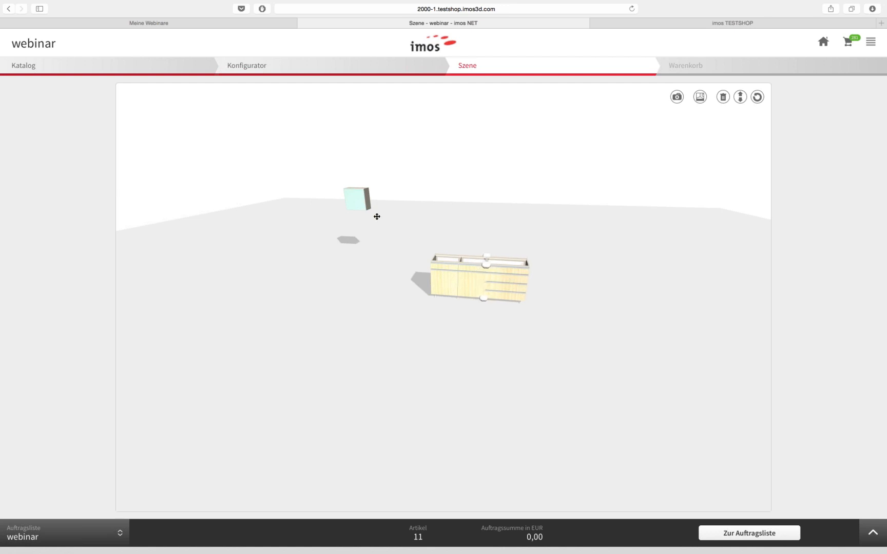
left_click_drag(360, 198, 533, 233)
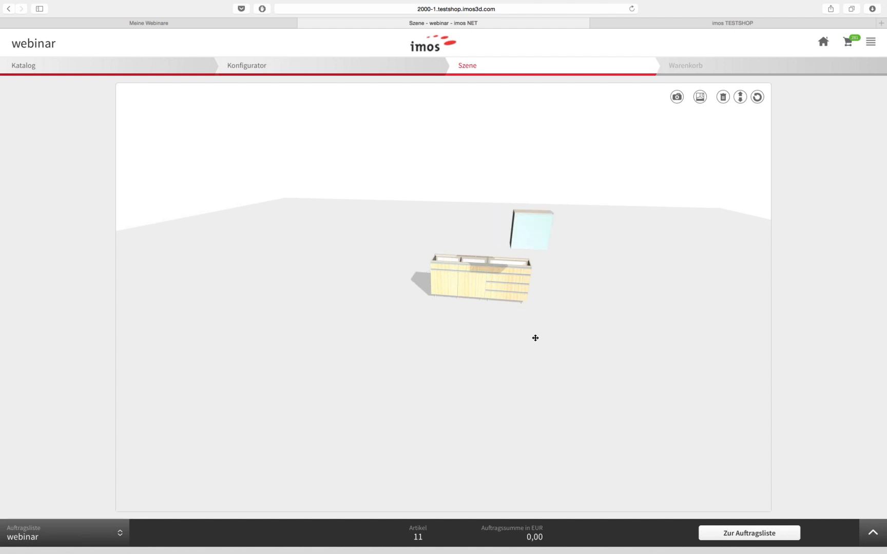
left_click_drag(577, 329, 570, 334)
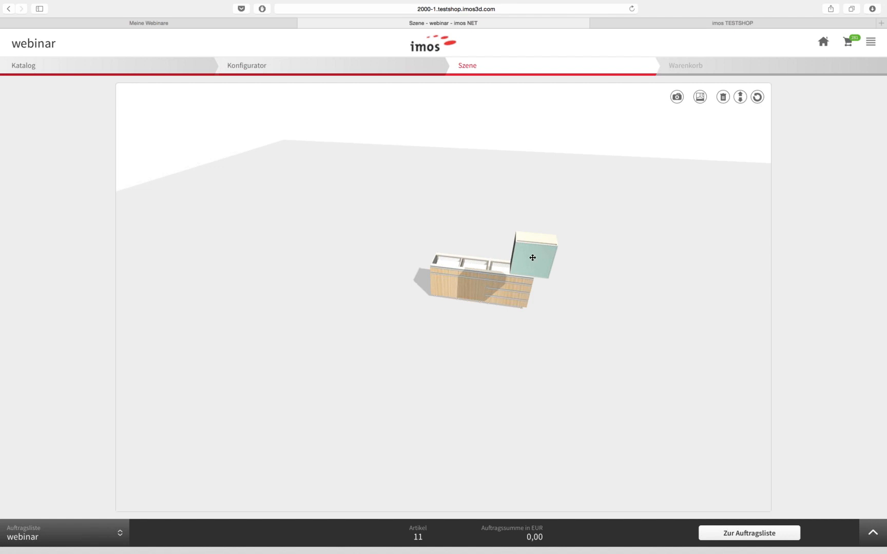
left_click_drag(527, 253, 522, 243)
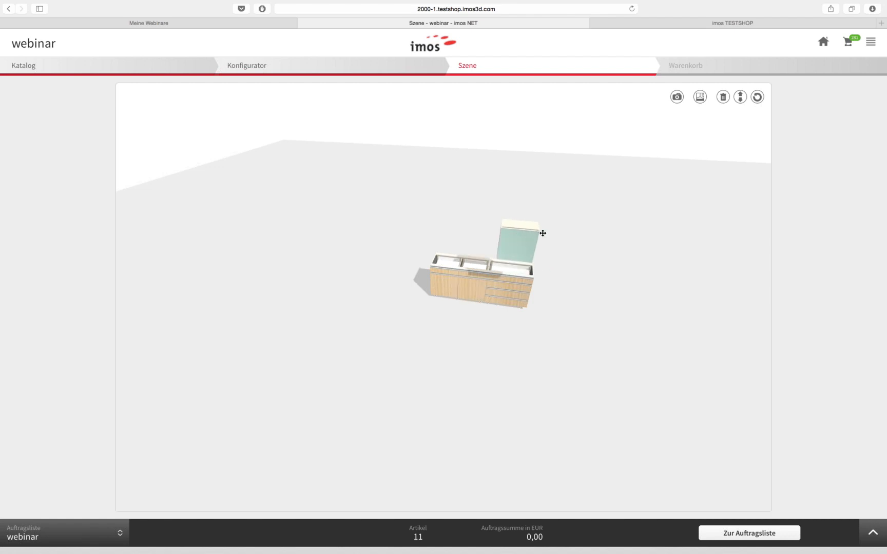
Bring the cabinets into view, join the base units and set the wall cabinet against the wall
left_click(700, 97)
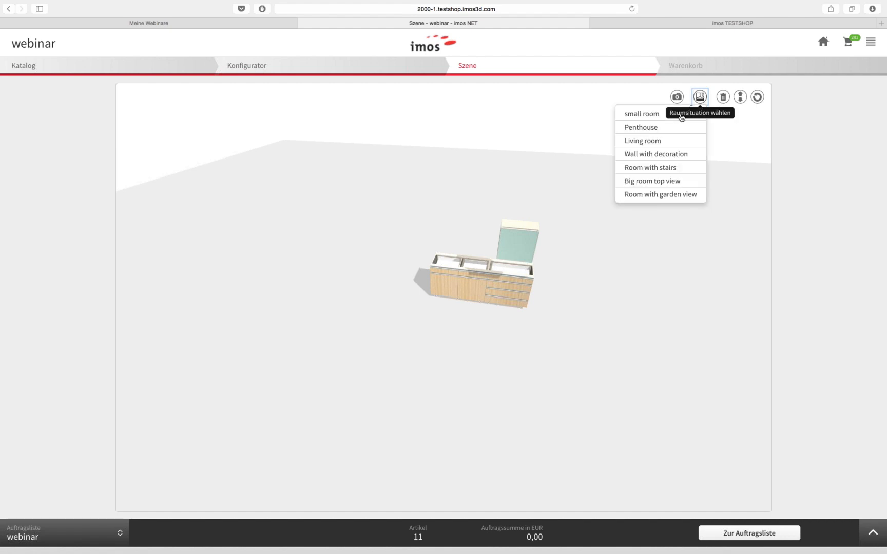
left_click(657, 140)
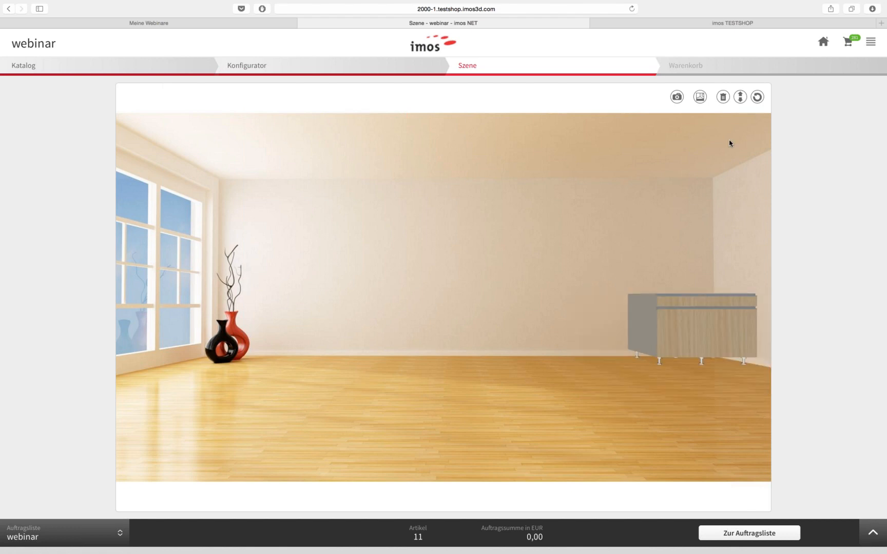
left_click(700, 97)
left_click(671, 113)
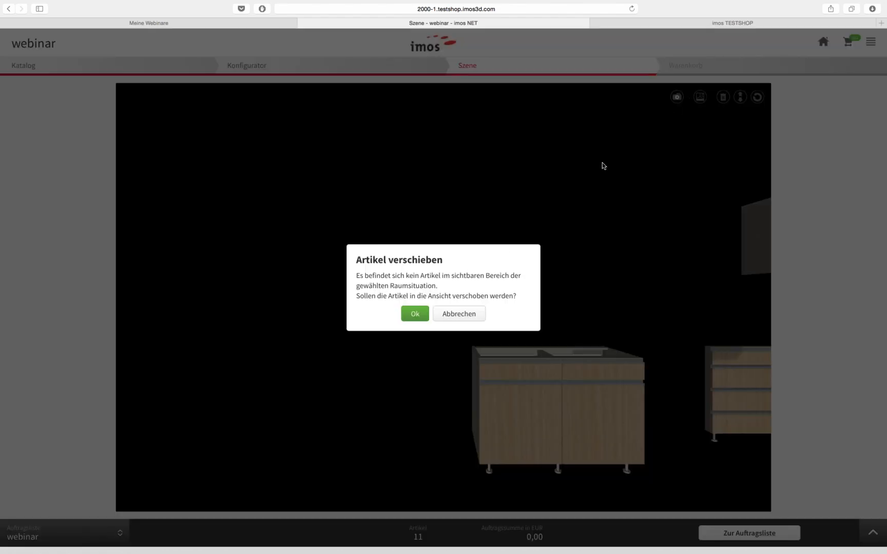
left_click(415, 314)
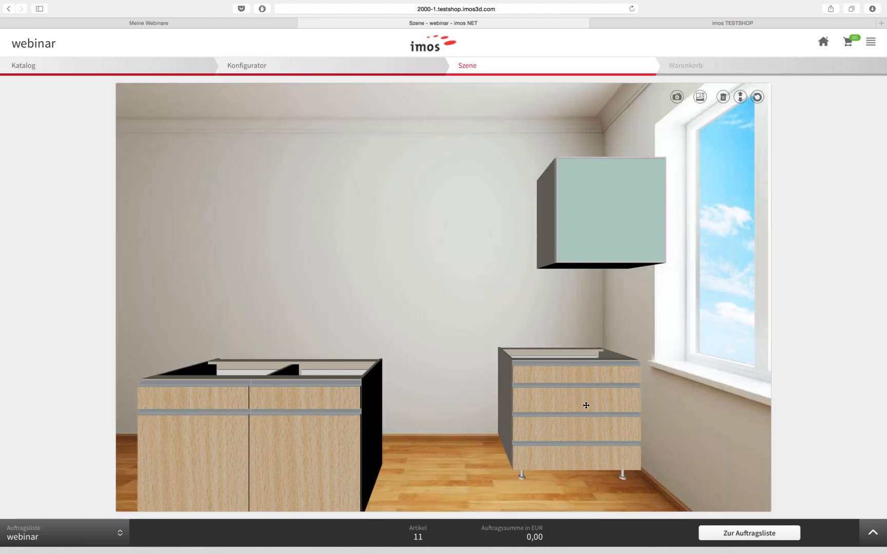
left_click_drag(586, 404, 586, 394)
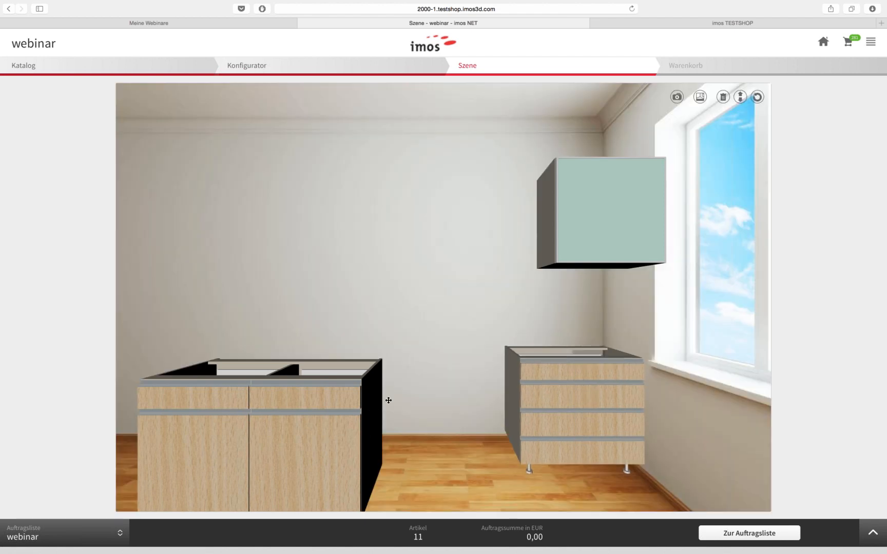
left_click_drag(388, 401, 515, 374)
left_click_drag(598, 215, 586, 261)
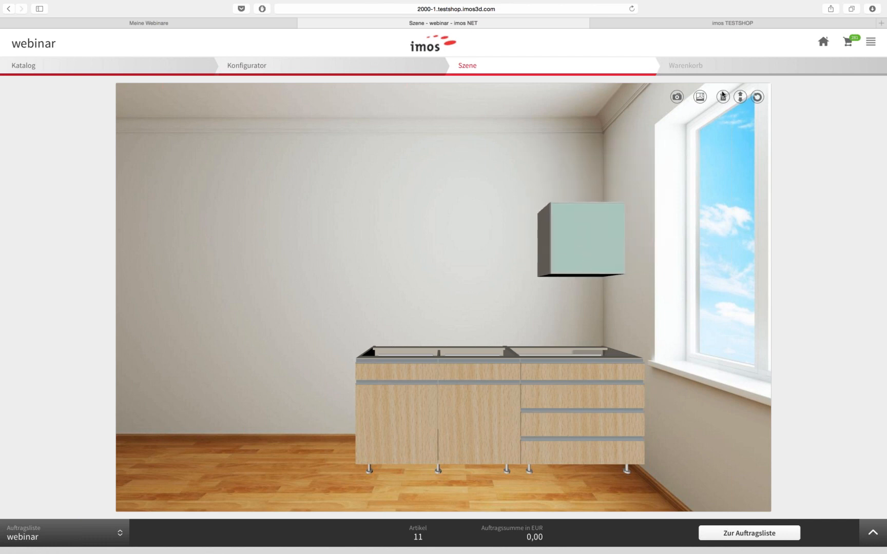
Try the Penthouse, Living room and Big room top view backdrops, settling on Room with garden view
left_click(701, 99)
left_click(657, 128)
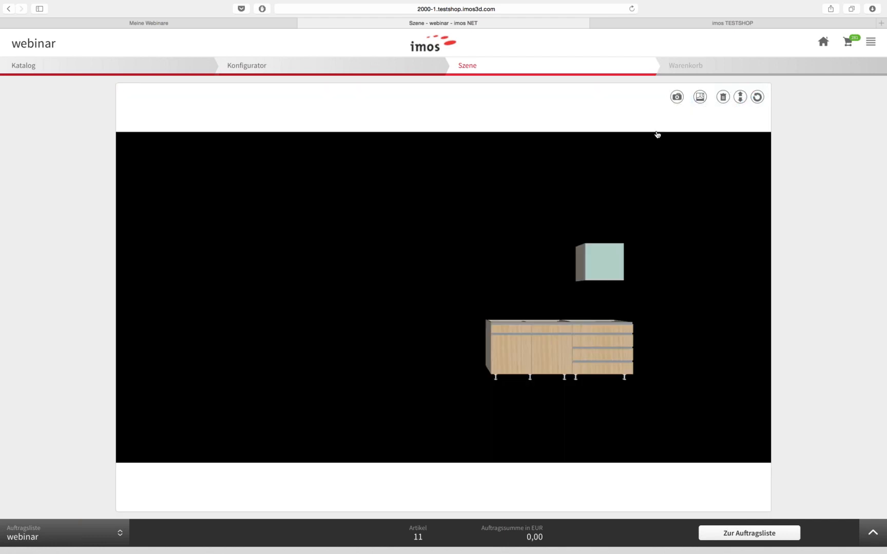
left_click(698, 98)
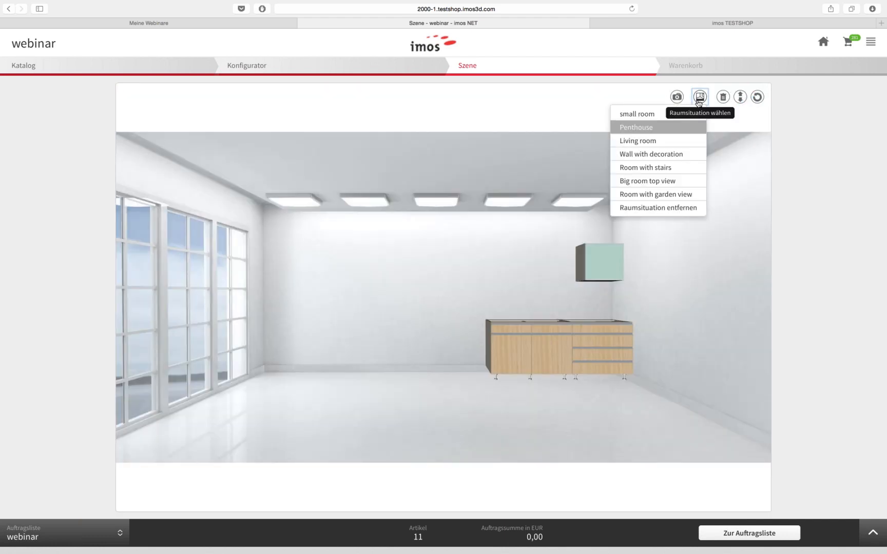
left_click(661, 140)
left_click(700, 98)
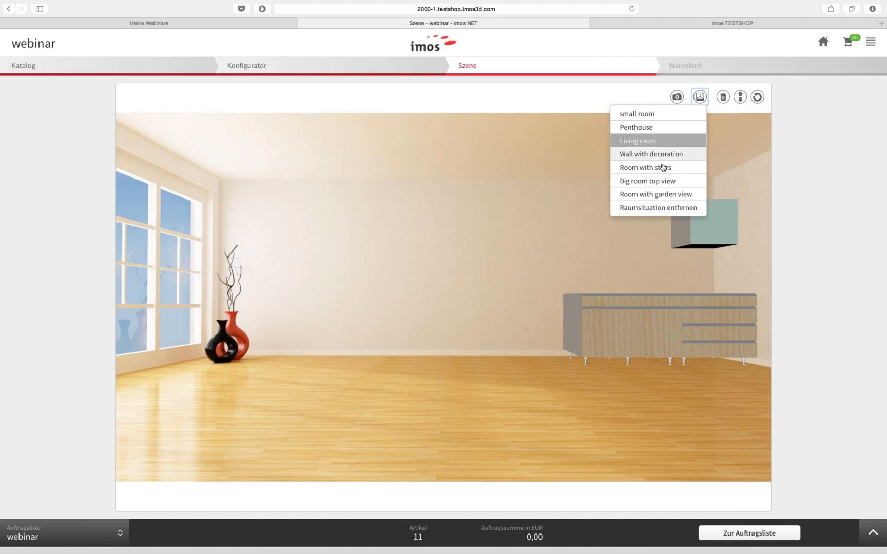
left_click(679, 171)
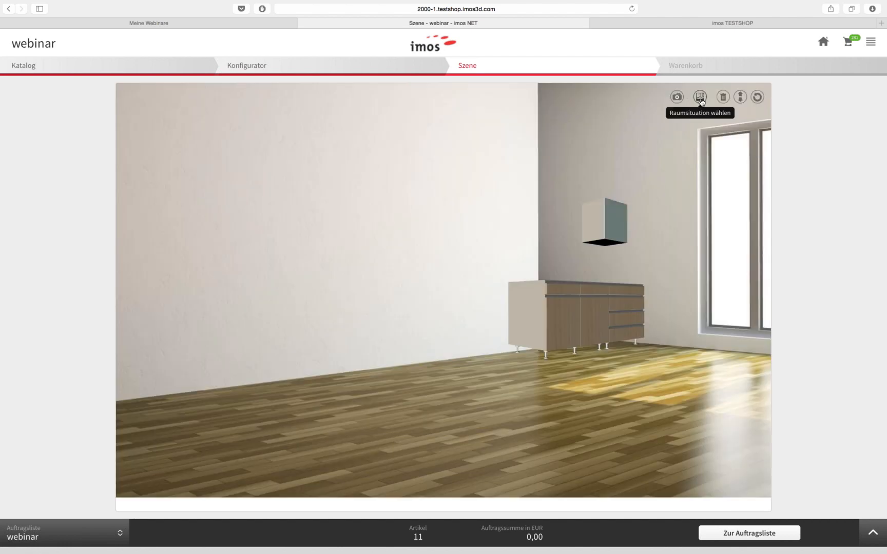
left_click(700, 97)
left_click(665, 181)
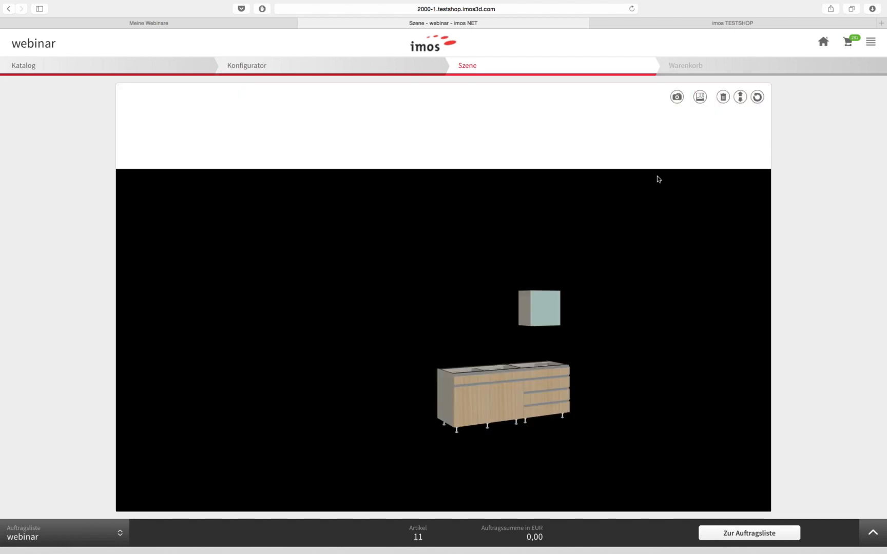
left_click(700, 97)
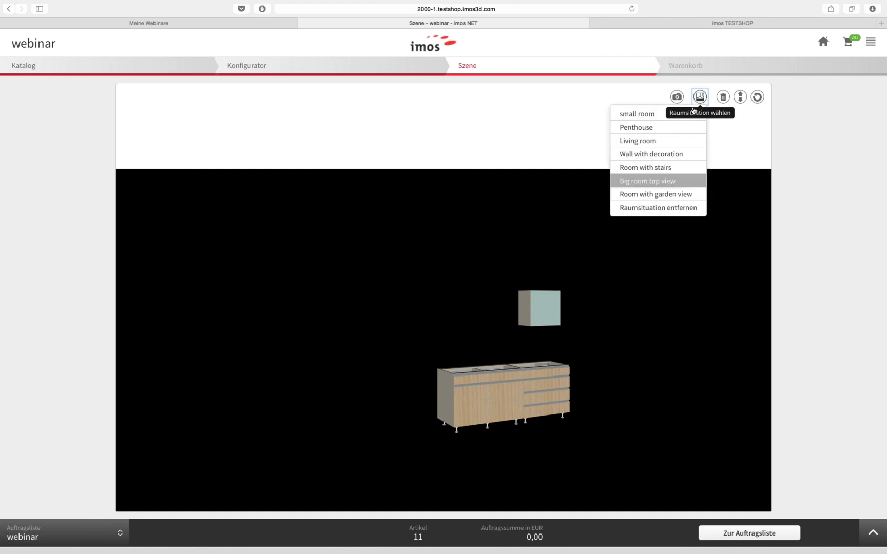
left_click(655, 194)
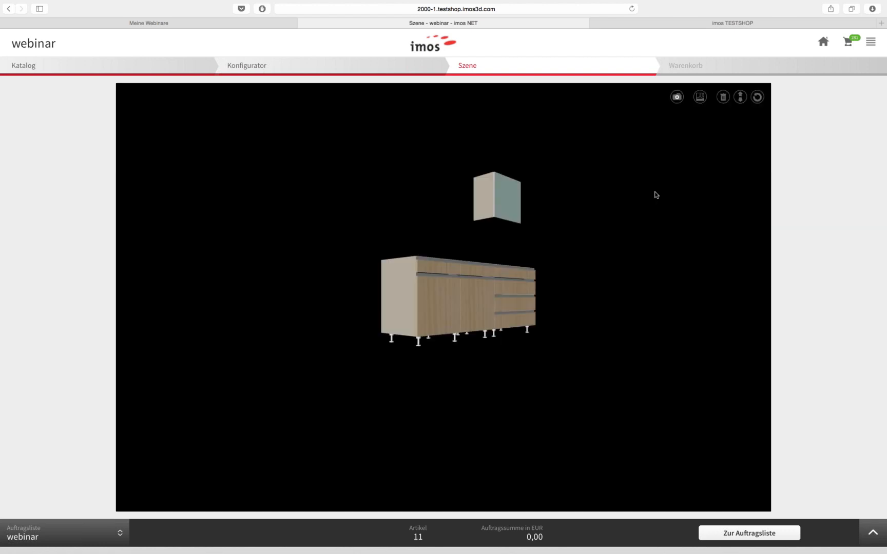
left_click(699, 98)
left_click(669, 142)
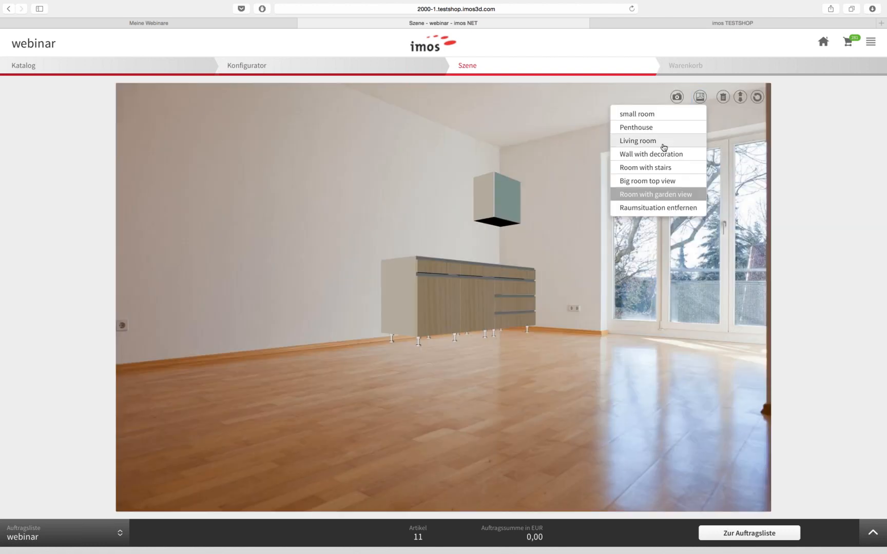
left_click(699, 98)
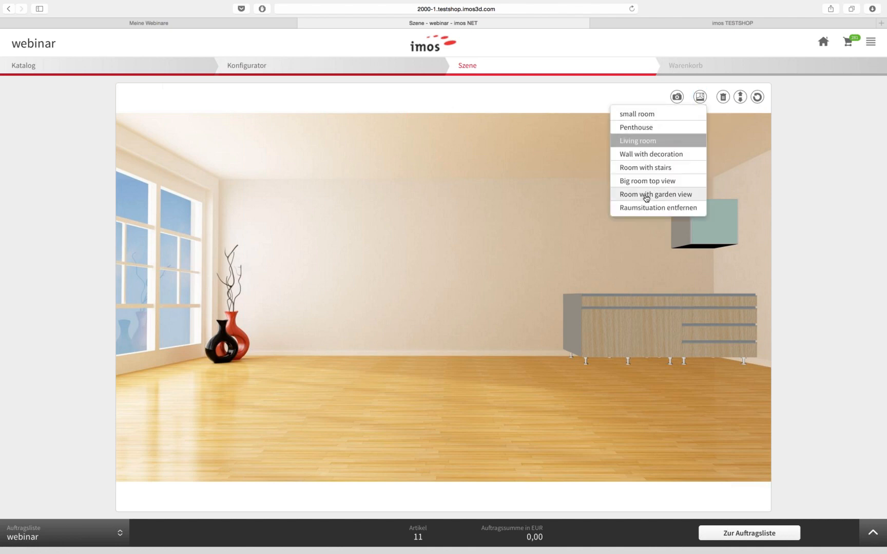
left_click(646, 198)
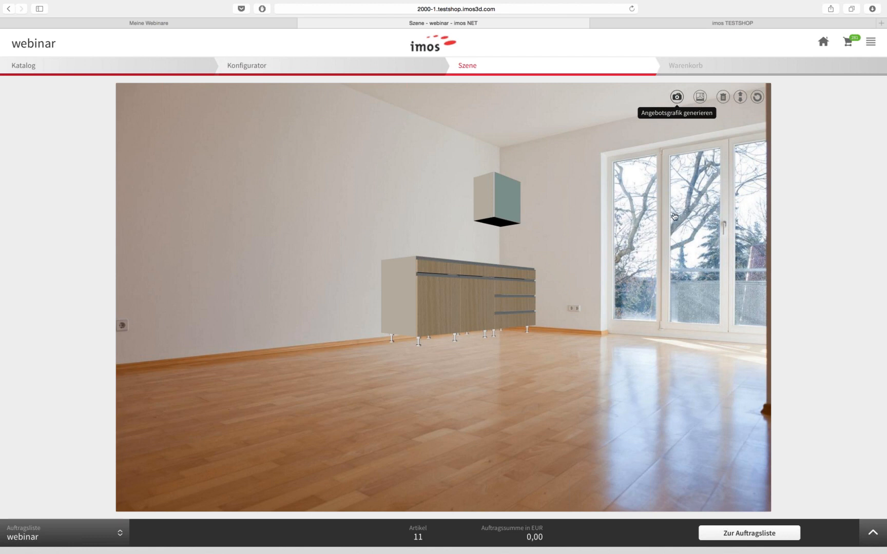
Render a quotation image of the kitchen in the 'Room with garden view' scene
left_click(677, 98)
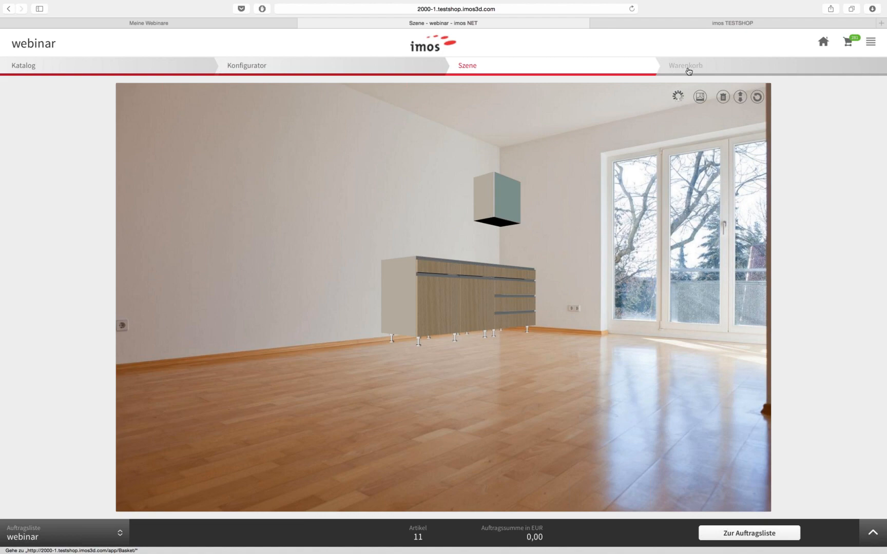
Bring up the Warenkorb basket and look over its article list
left_click(684, 70)
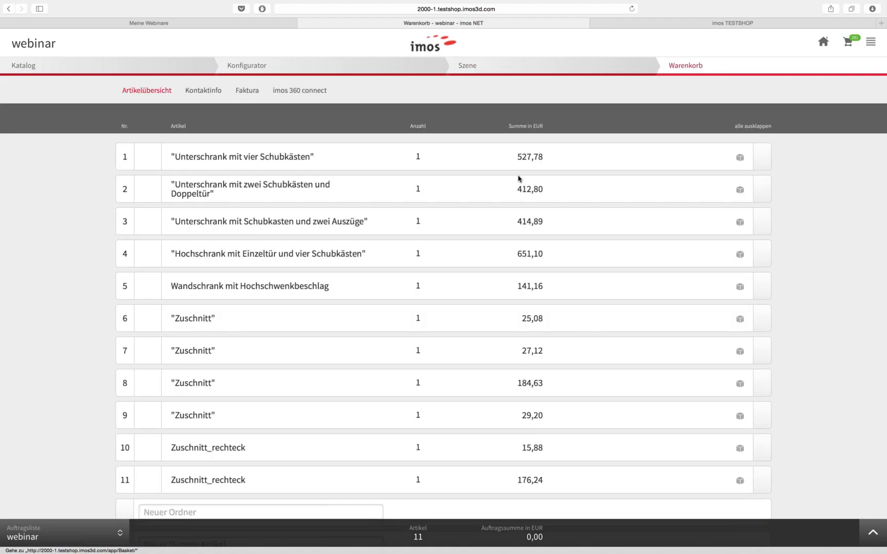
scroll(45, 265, "down", 2)
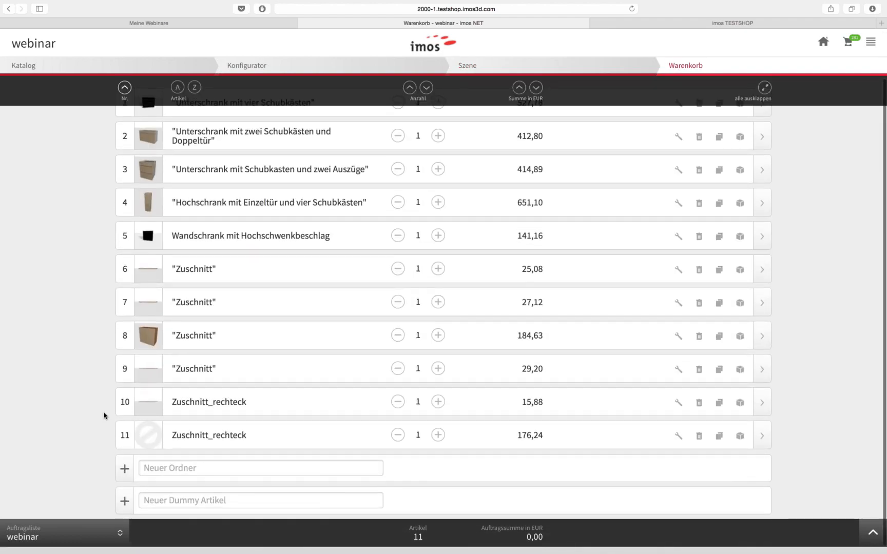
scroll(536, 404, "up", 2)
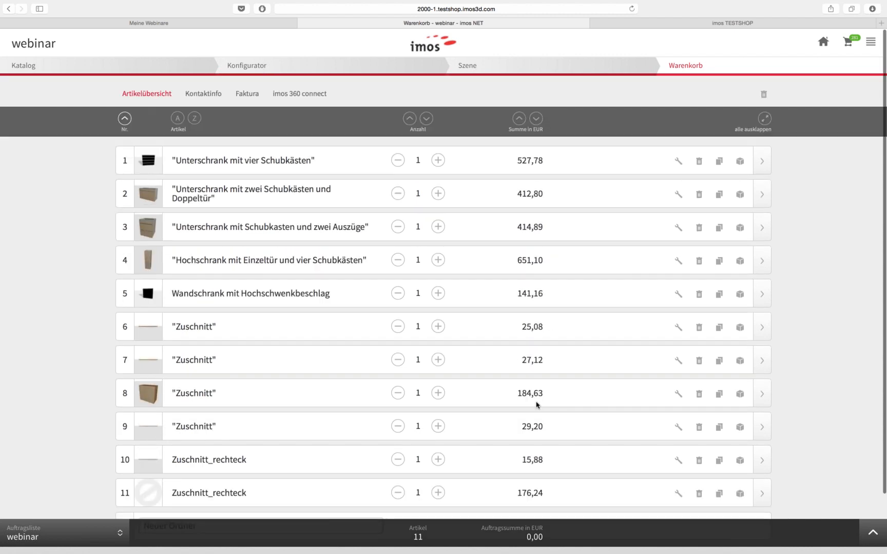
scroll(56, 245, "down", 2)
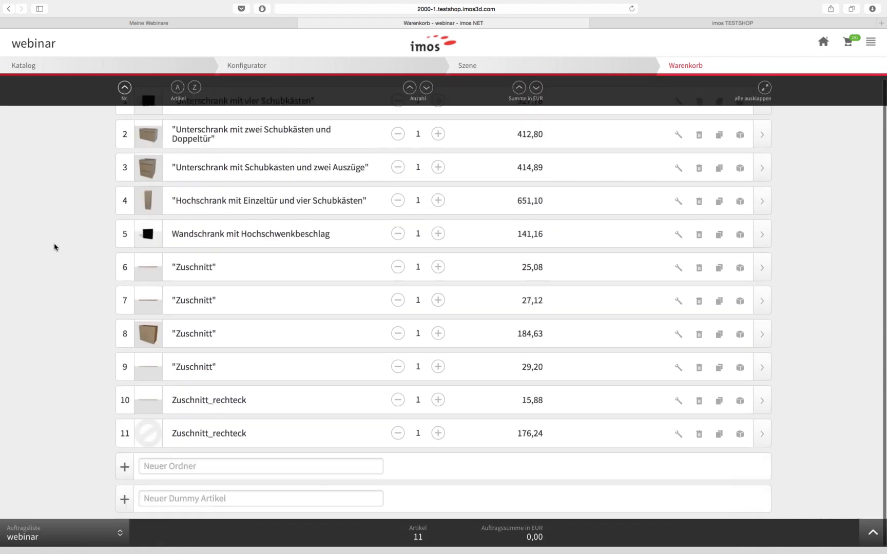
scroll(665, 194, "up", 2)
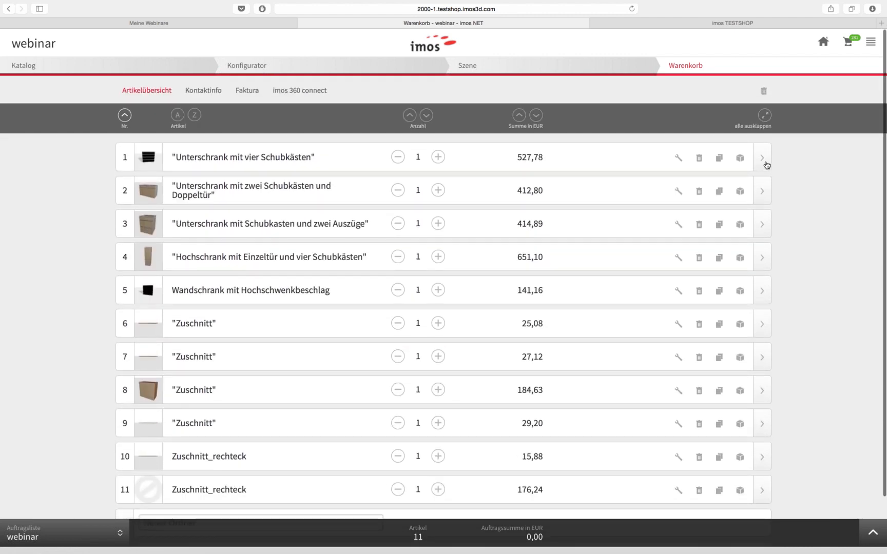
Expand all 11 article rows to review Stückkosten, Rabatt, MwSt. and gross prices
left_click(763, 163)
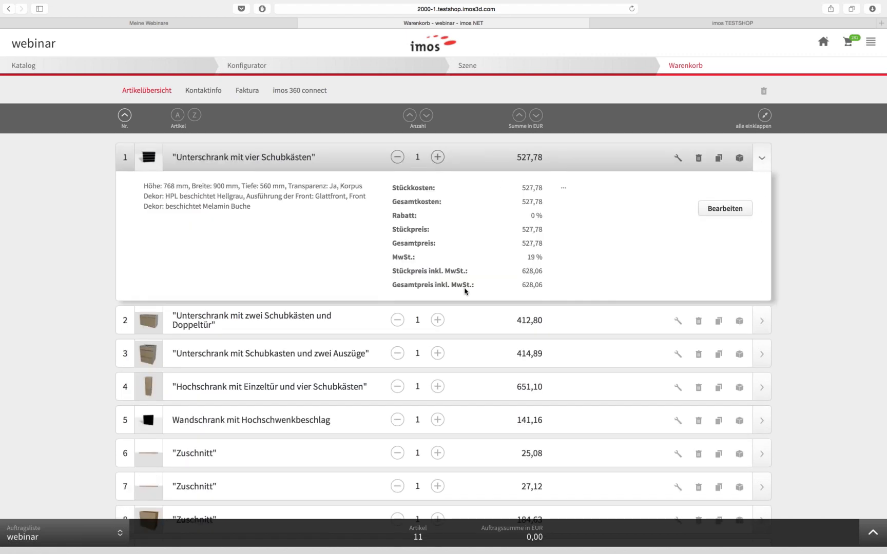
left_click(764, 116)
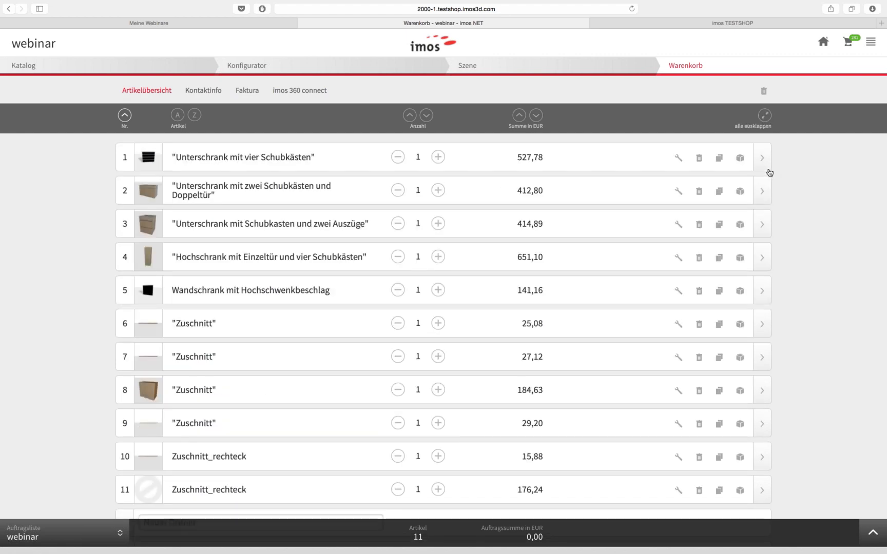
left_click(765, 116)
scroll(257, 260, "down", 15)
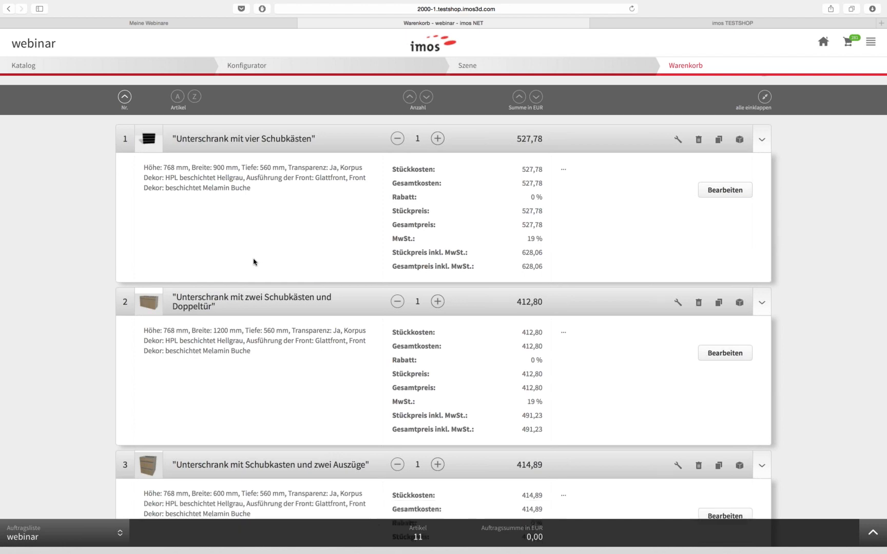
scroll(253, 262, "down", 8)
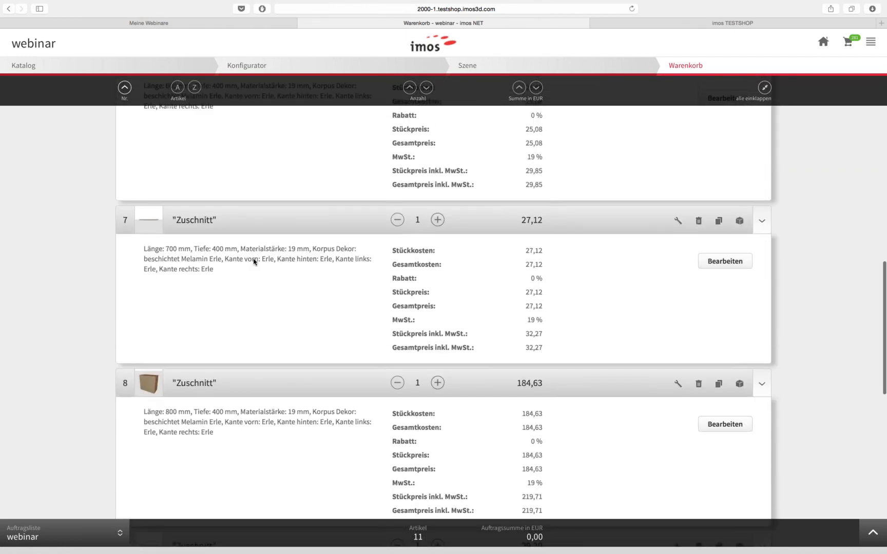
scroll(165, 325, "up", 1)
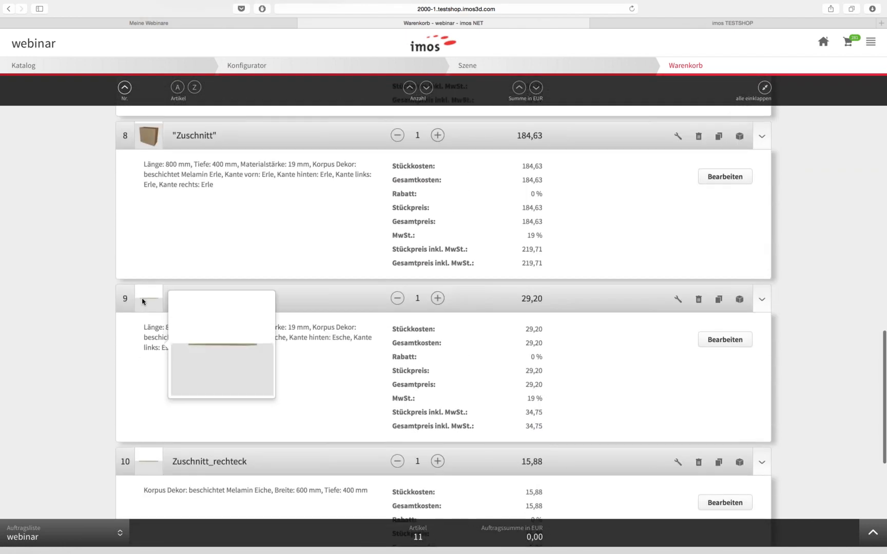
mouse_move(147, 303)
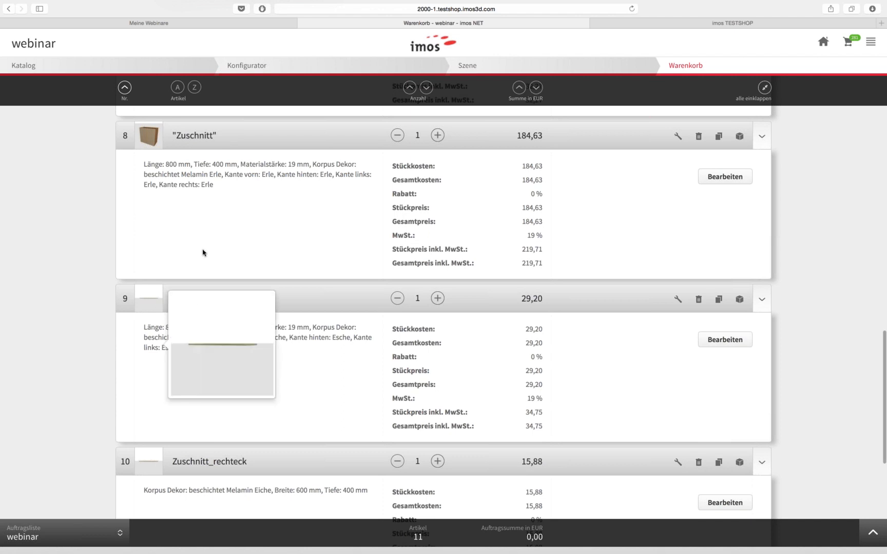
scroll(187, 238, "up", 5)
mouse_move(144, 235)
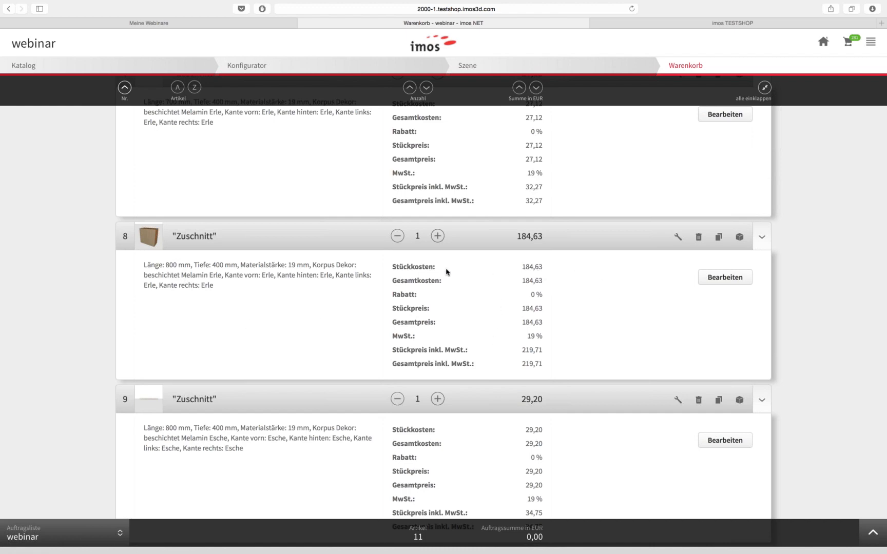
scroll(546, 334, "up", 7)
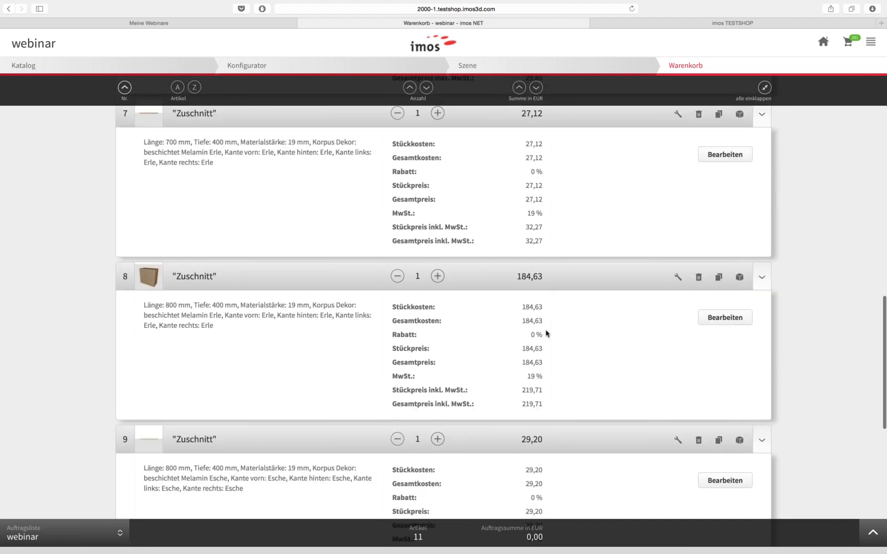
scroll(546, 334, "up", 8)
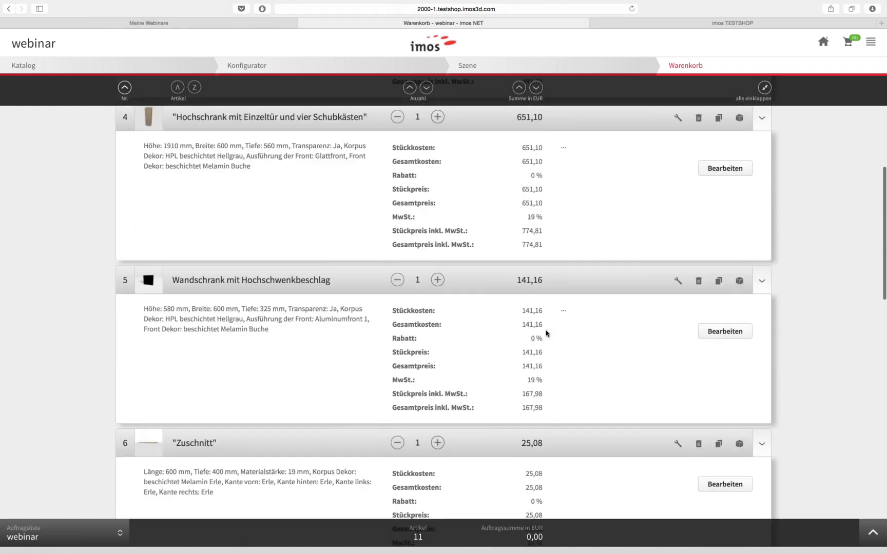
Change the row 4 tall cabinet's unit price from 651,10 to 700,10
left_click(724, 370)
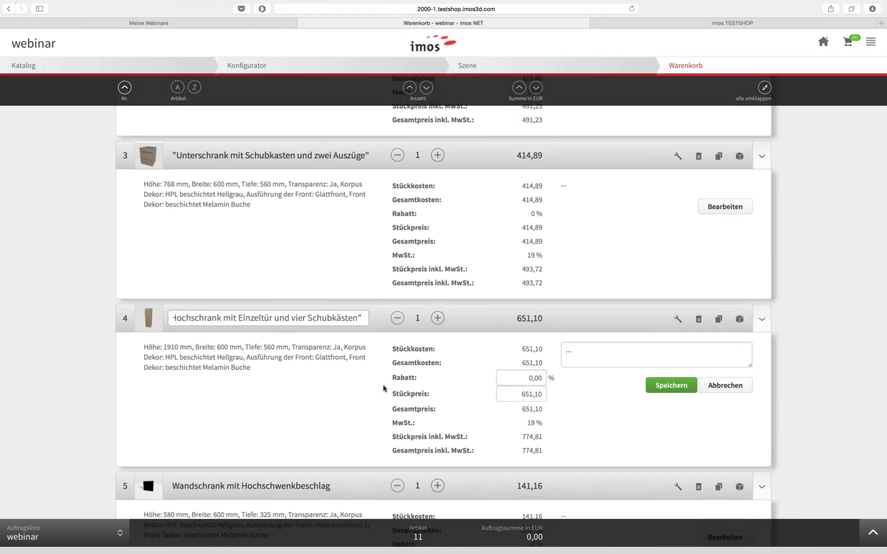
double_click(522, 395)
type("700")
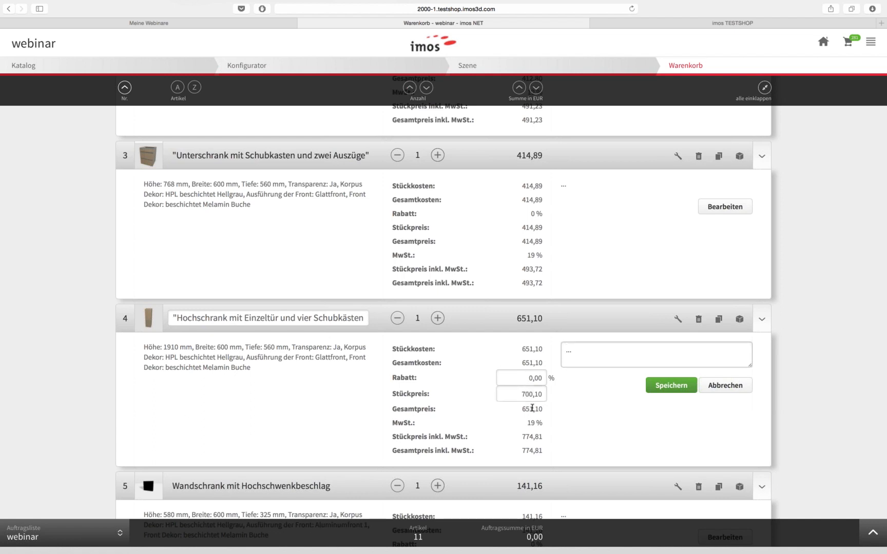
left_click(670, 385)
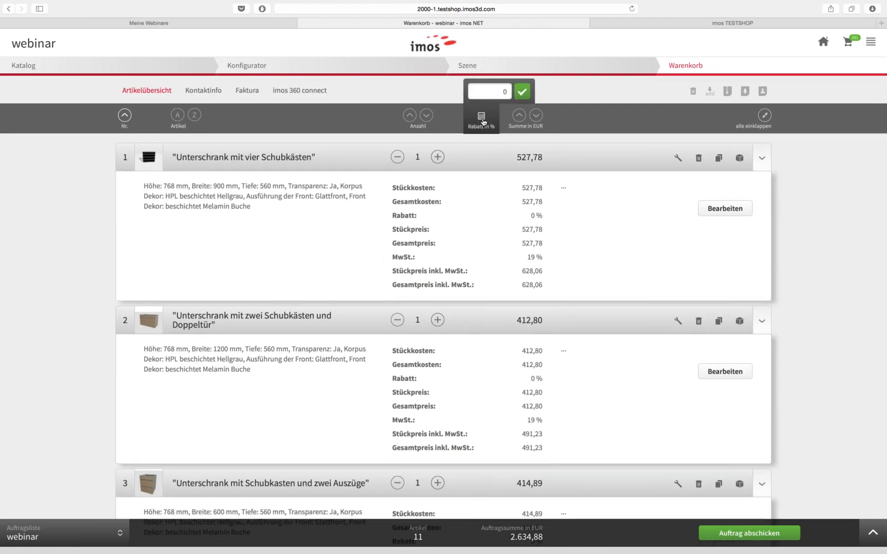
Show the Kontaktinfo section and view the Bearbeiter and Ersteller contact details
left_click(194, 93)
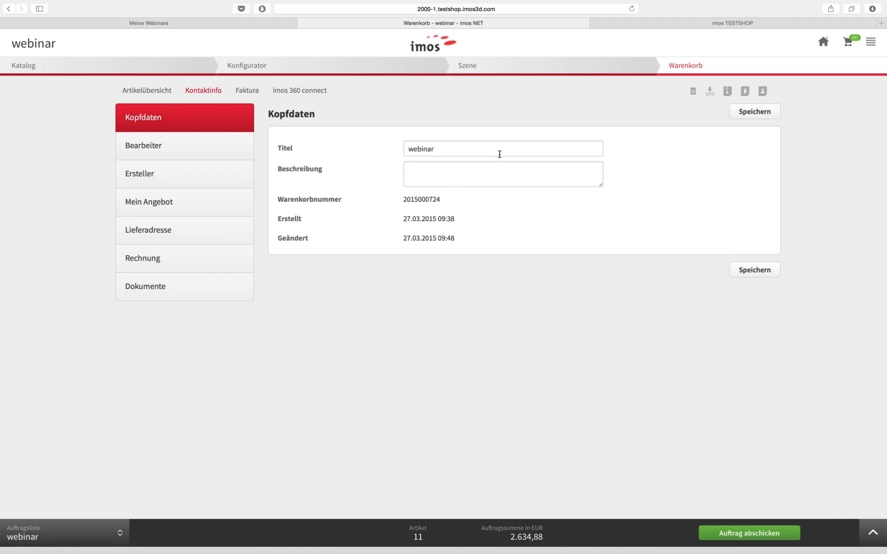
left_click(153, 150)
left_click(166, 173)
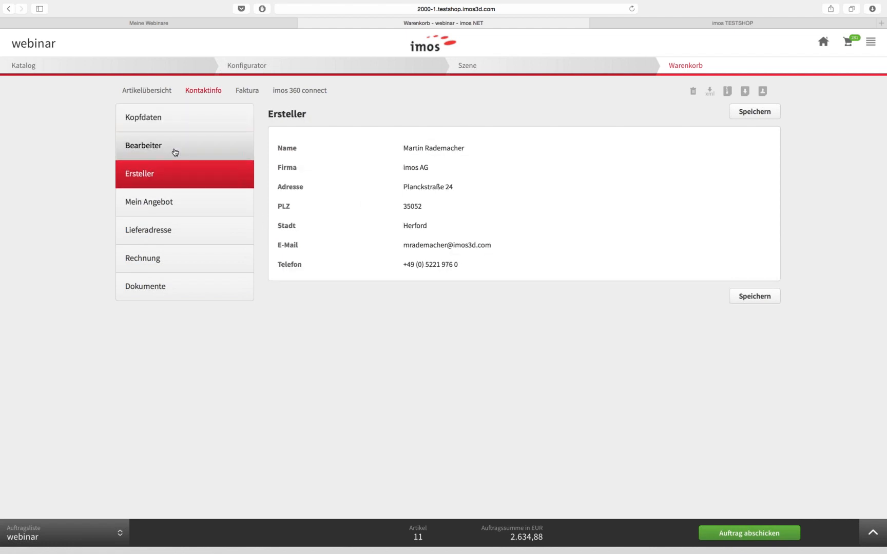
left_click(174, 151)
left_click(166, 174)
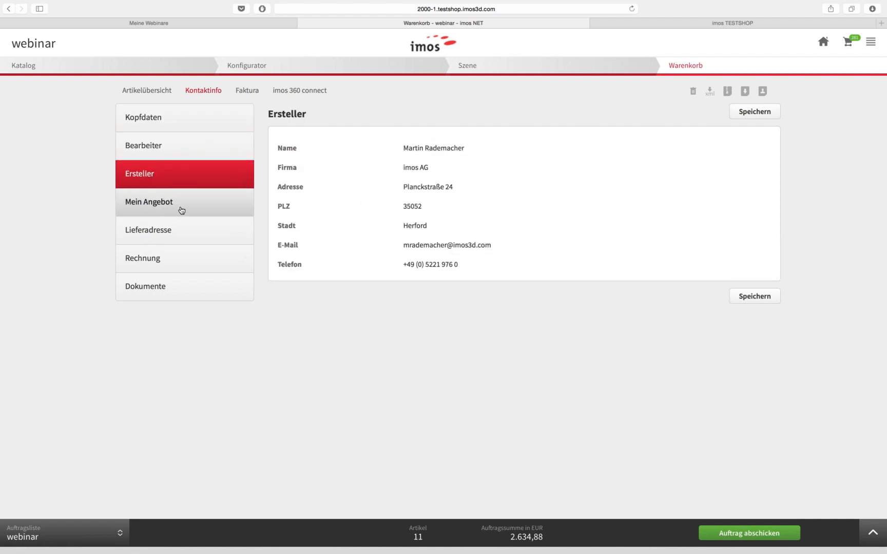
Look through Mein Angebot, Rechnung and Dokumente, ending on the empty Lieferadresse form
left_click(180, 209)
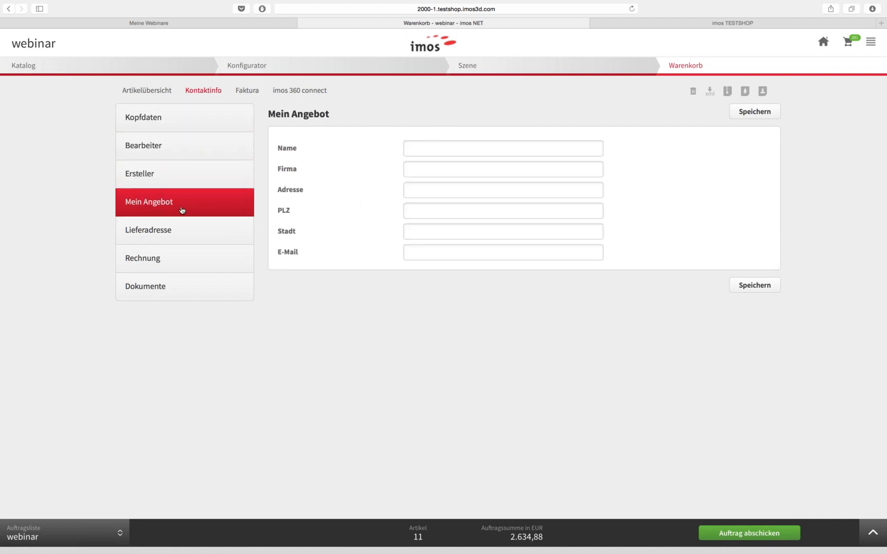
left_click(160, 226)
left_click(171, 260)
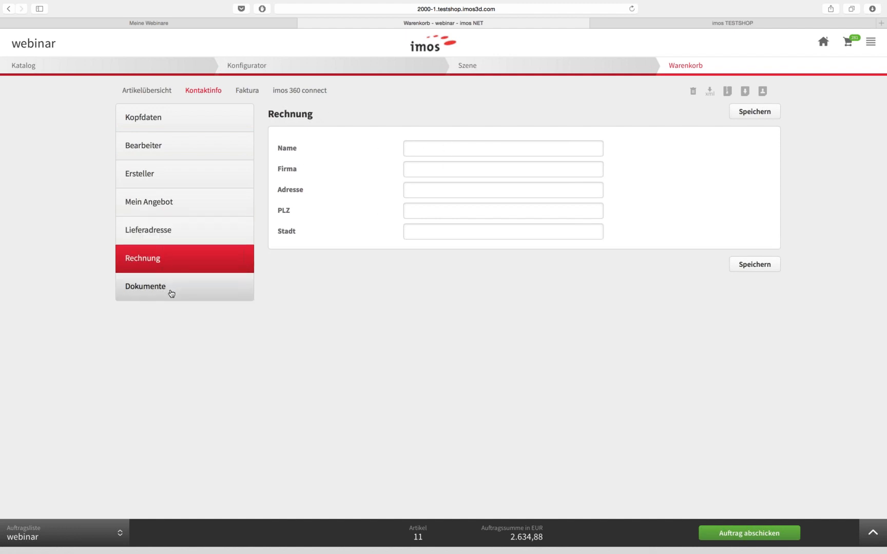
left_click(172, 292)
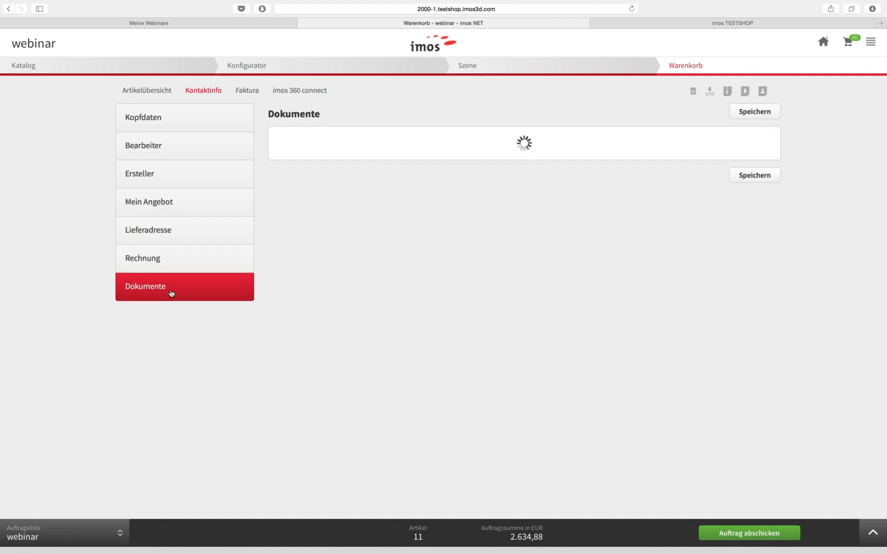
left_click(167, 257)
left_click(170, 229)
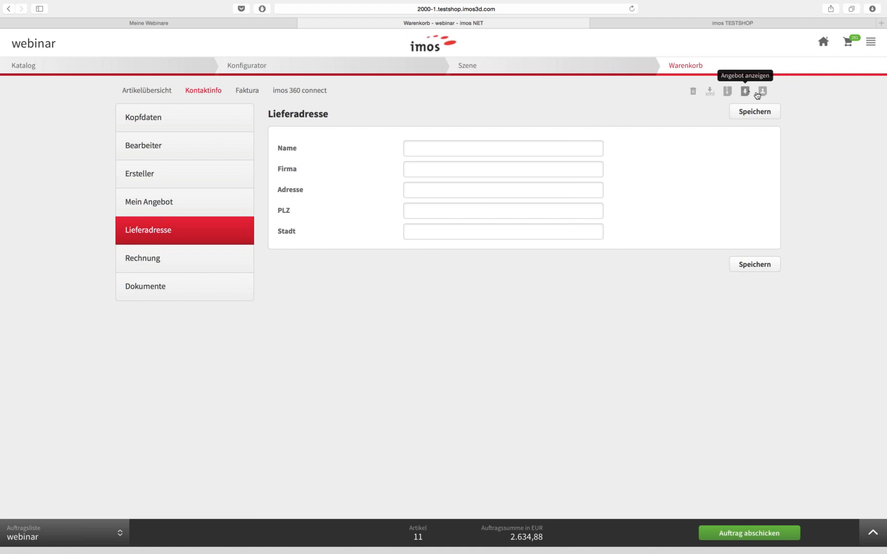
Review Faktura's Kosten EK, Verkauf, Rabatt, Lieferung, Montage and Summe (3.159,32 EUR gross), then imos 360 connect
left_click(244, 91)
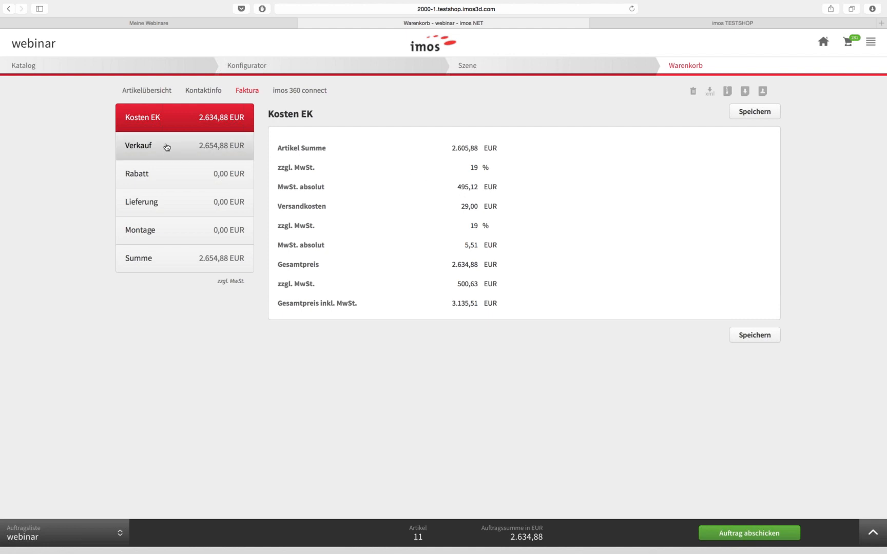
left_click(118, 143)
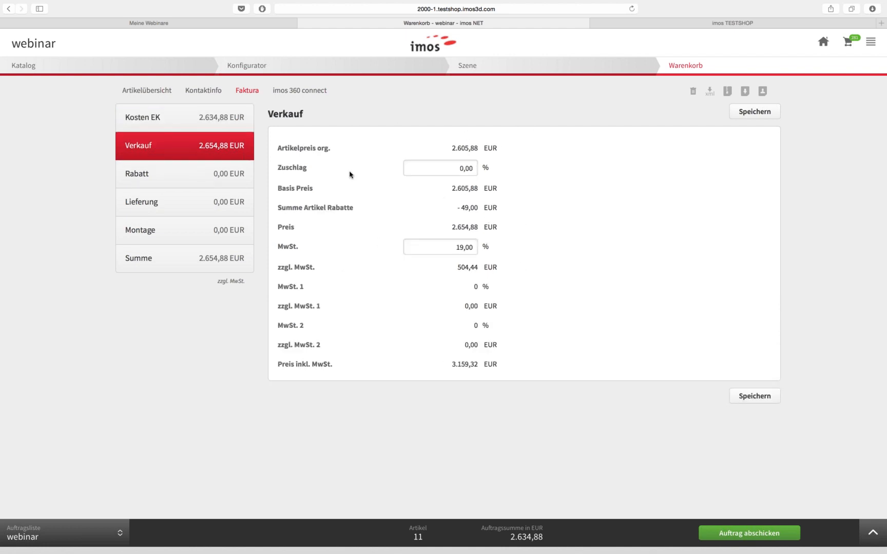
left_click(169, 182)
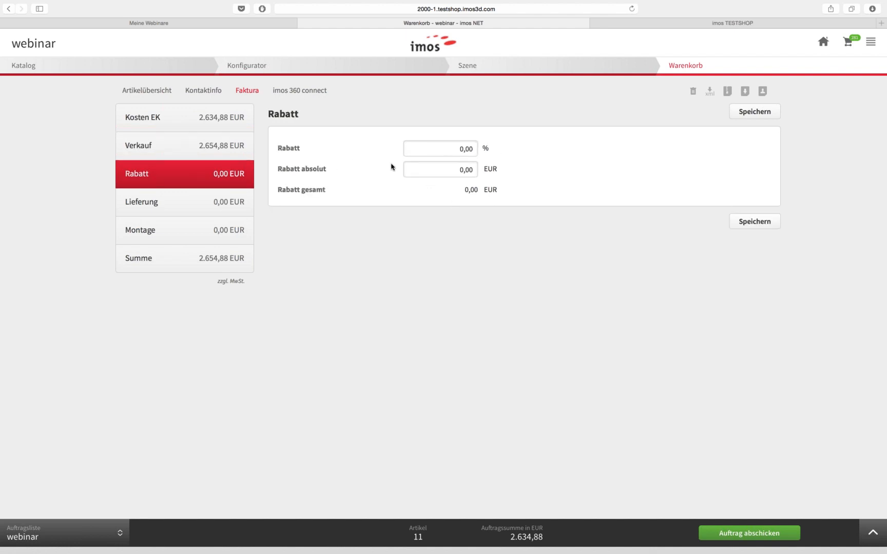
left_click(196, 201)
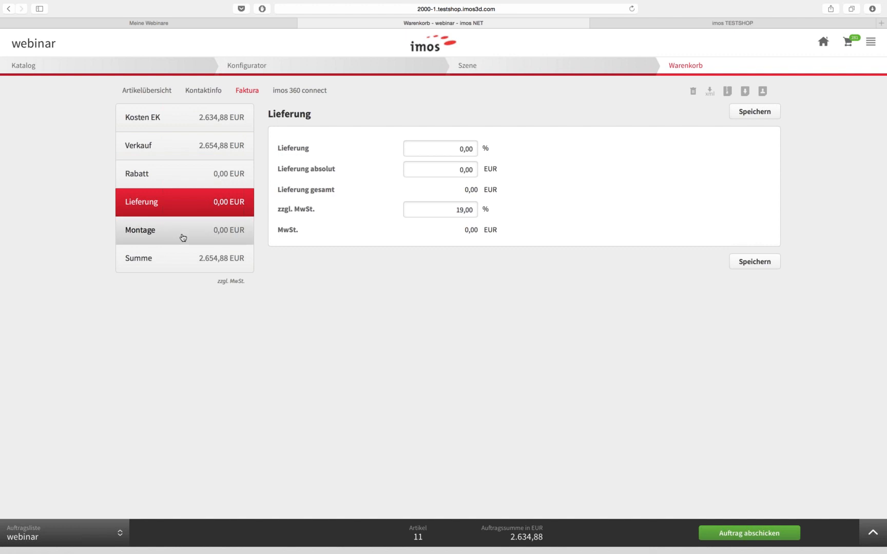
left_click(183, 237)
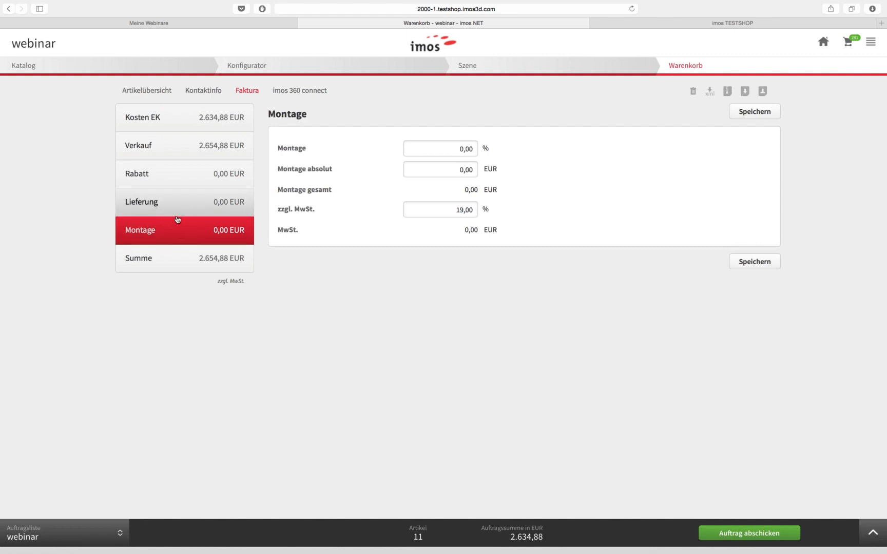
left_click(174, 259)
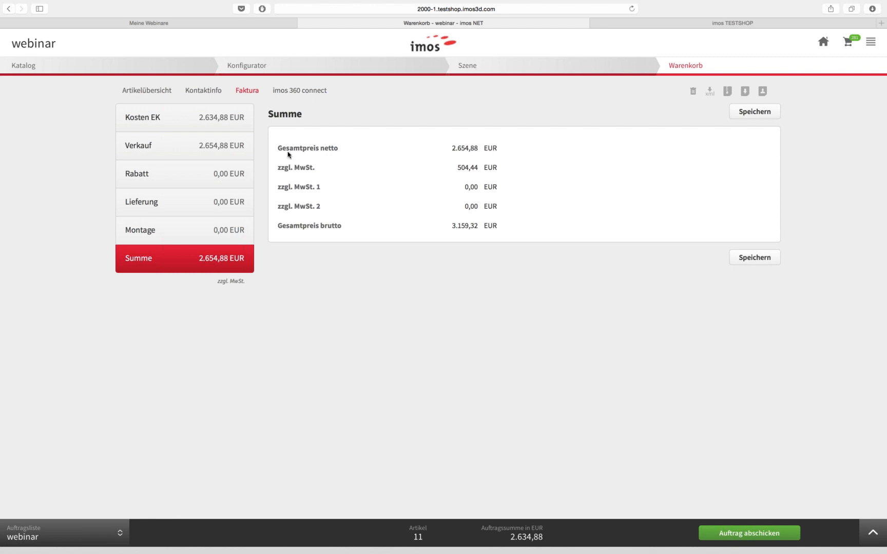
left_click(284, 93)
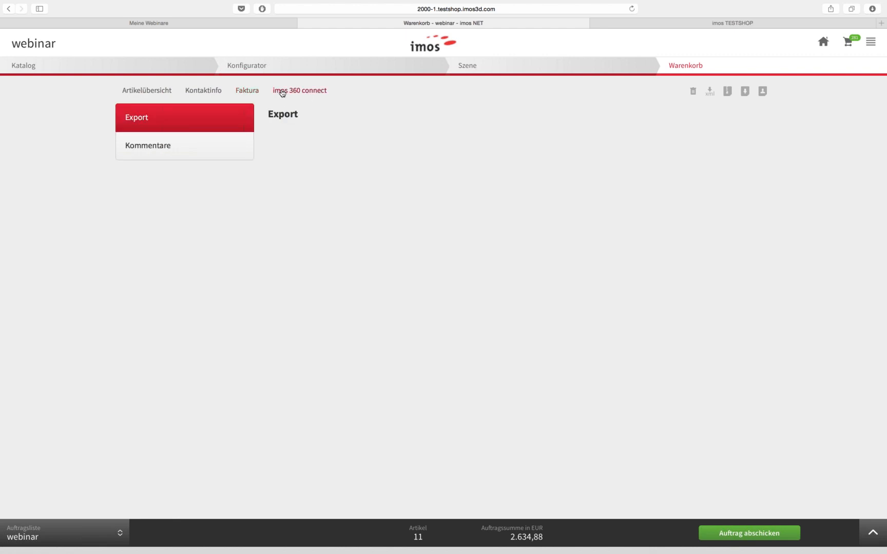
Browse the Kommentare, Export and imos 360 connect sections, returning to Artikelübersicht
left_click(150, 149)
left_click(135, 116)
left_click(139, 93)
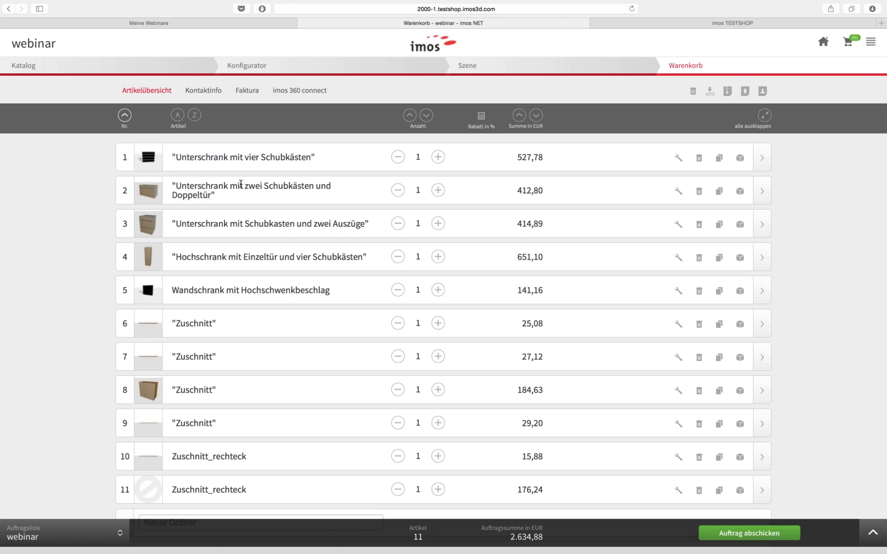
mouse_move(154, 269)
left_click(294, 92)
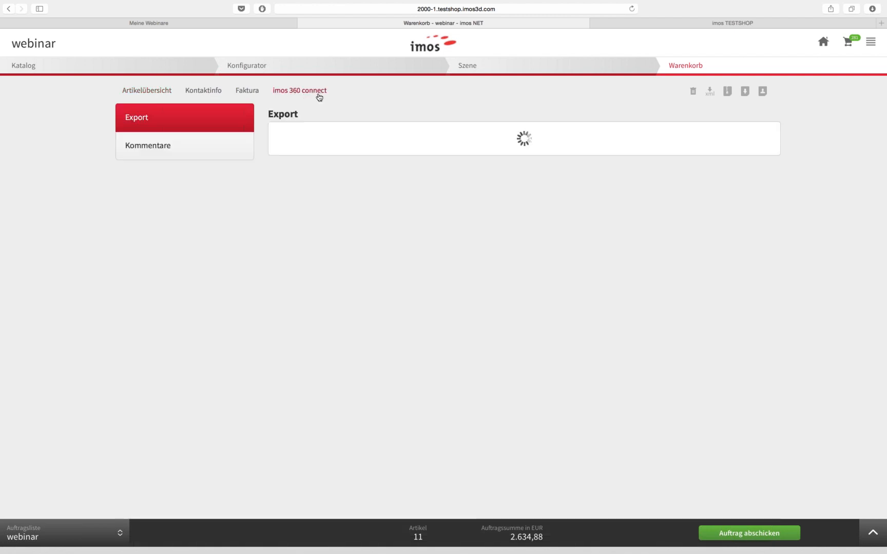
left_click(157, 93)
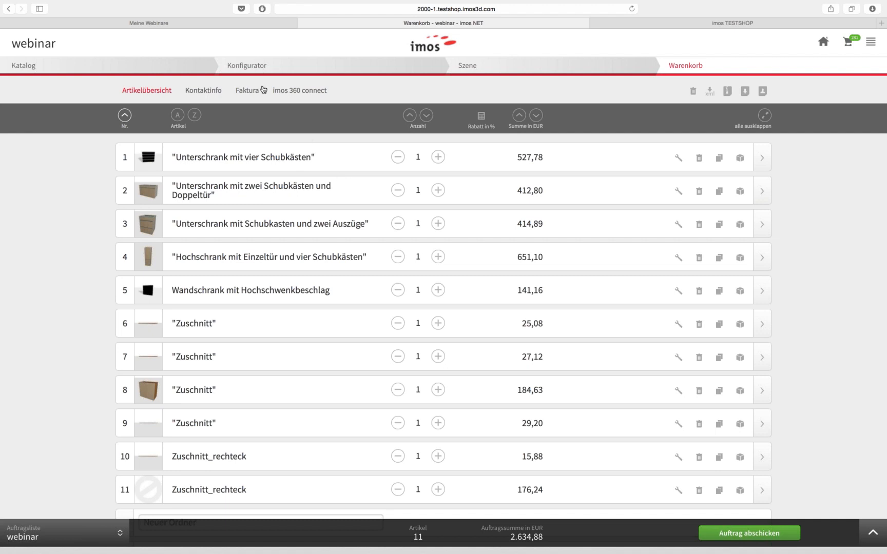
Revisit imos 360 connect, then settle on the 11-article overview totalling 2.634,88 EUR
left_click(281, 91)
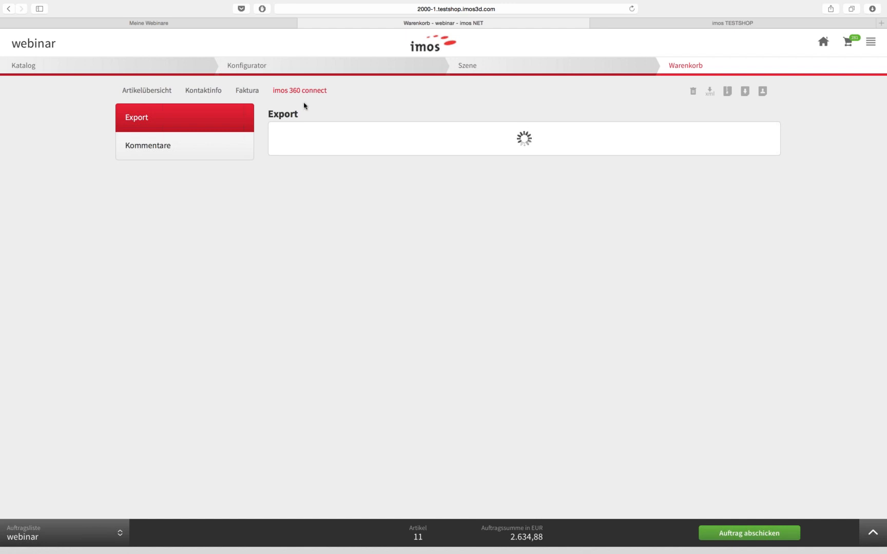
left_click(214, 94)
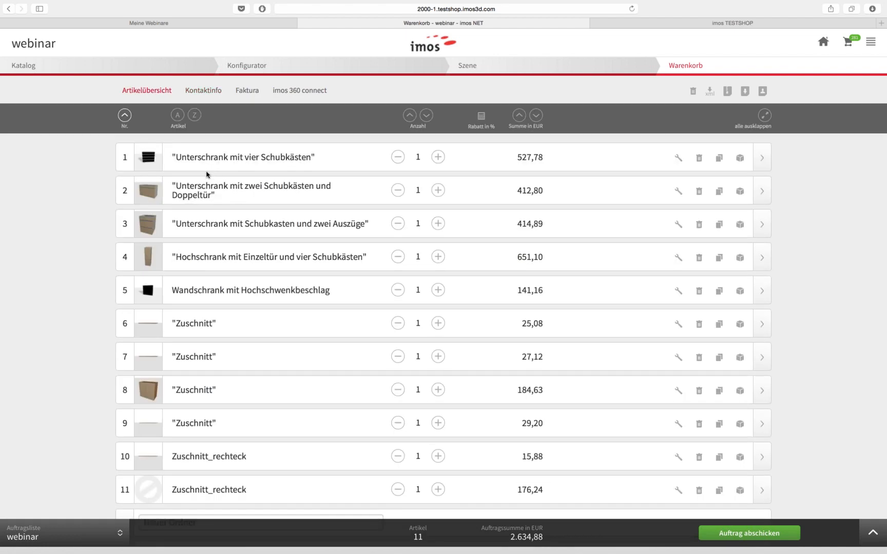
scroll(271, 173, "down", 3)
scroll(271, 173, "up", 1)
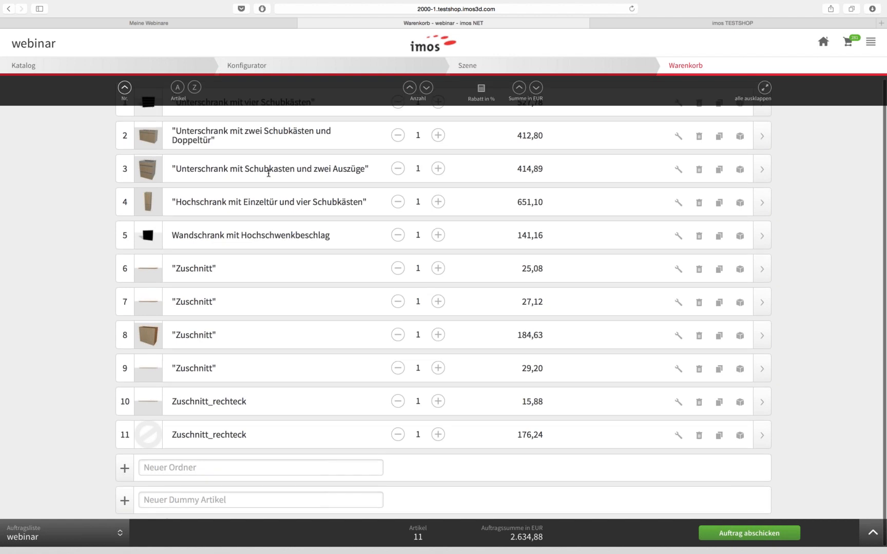
scroll(266, 182, "up", 2)
scroll(274, 185, "up", 2)
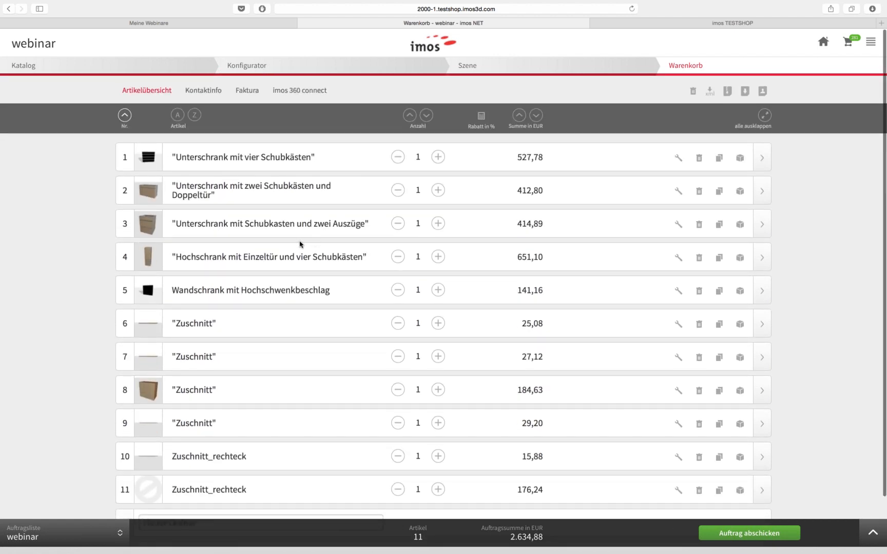
Return to the Zuschnitte im Konfigurator catalog page, then swipe over to the macOS desktop
left_click(31, 68)
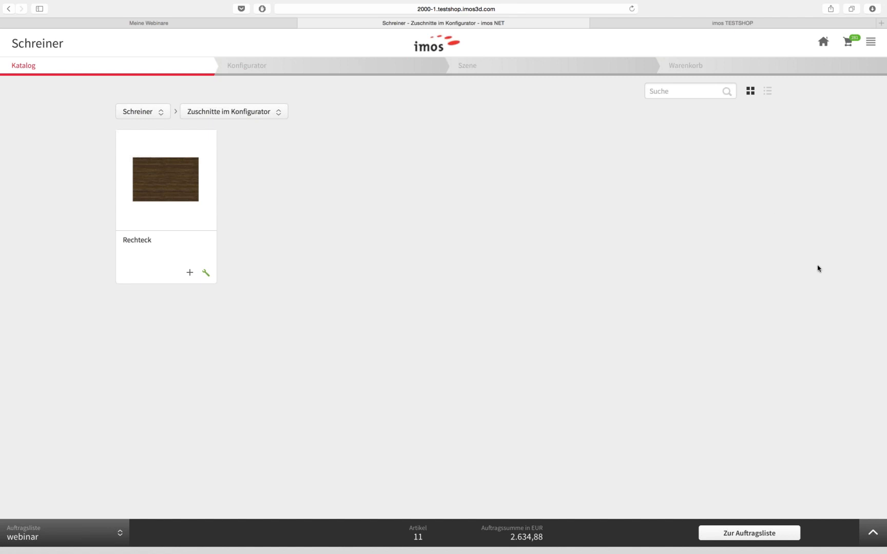
scroll(817, 268, "left", 3)
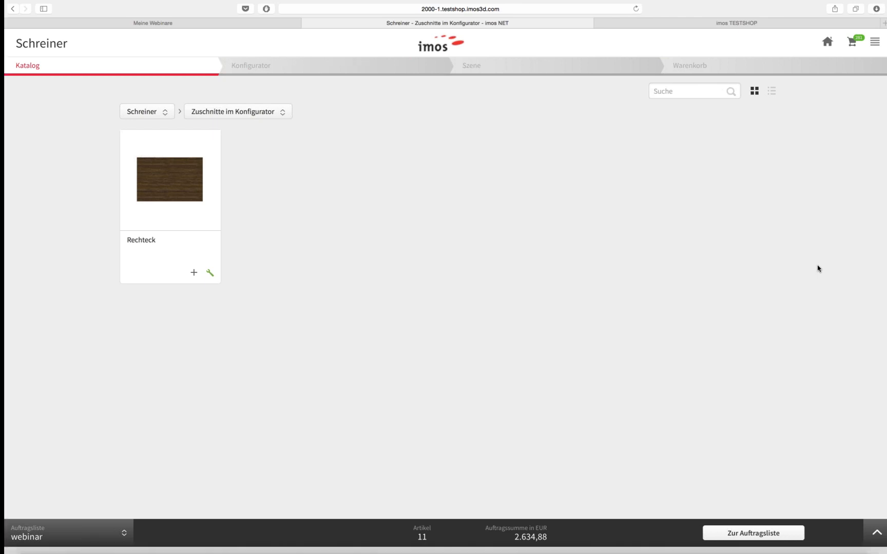
scroll(819, 265, "left", 3)
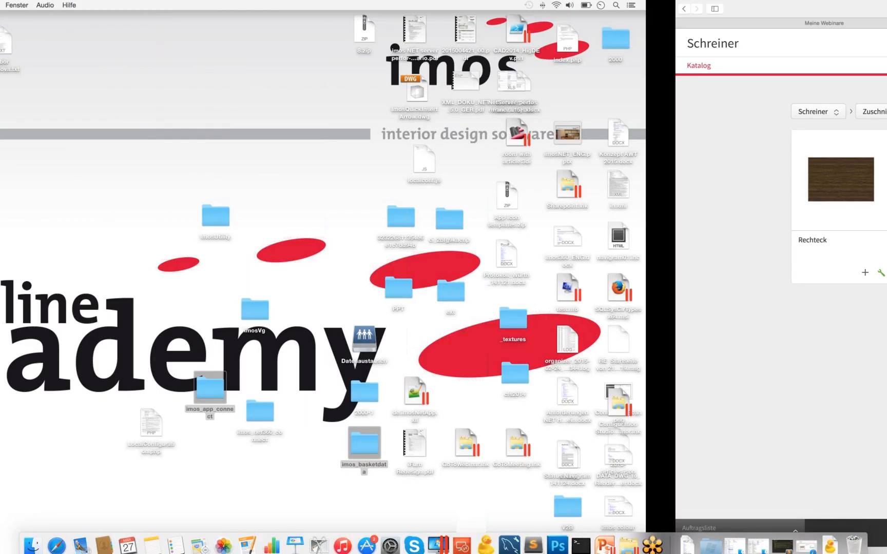